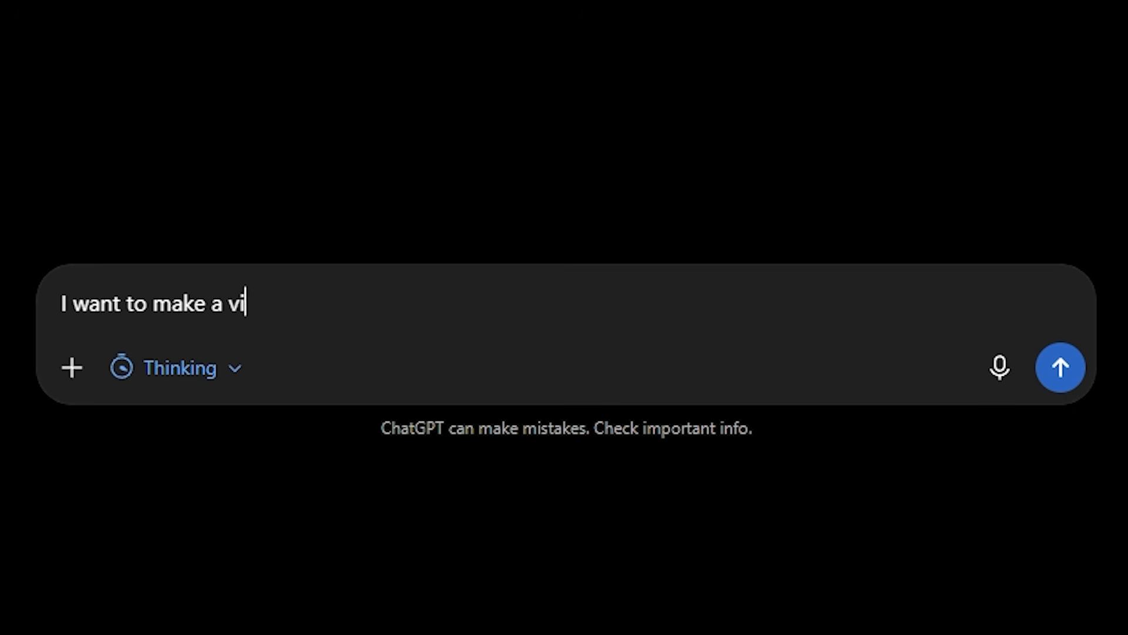
# Write in the prompt that the video is about a day in the life of a water droplet.
pyautogui.write('deo o')
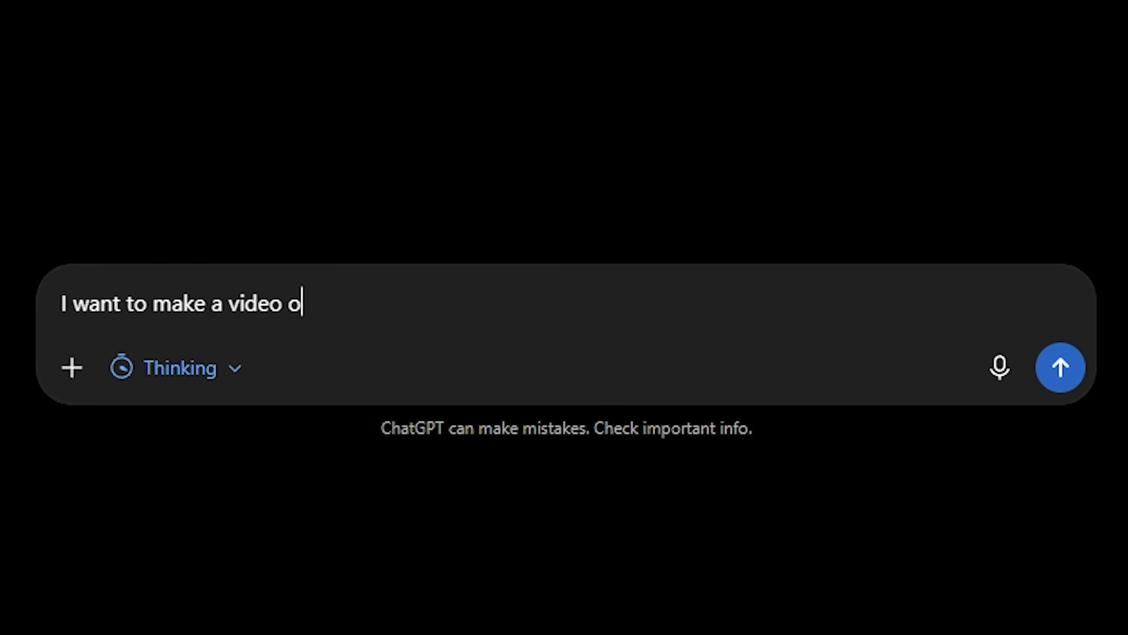
pyautogui.write('f a day in the life of')
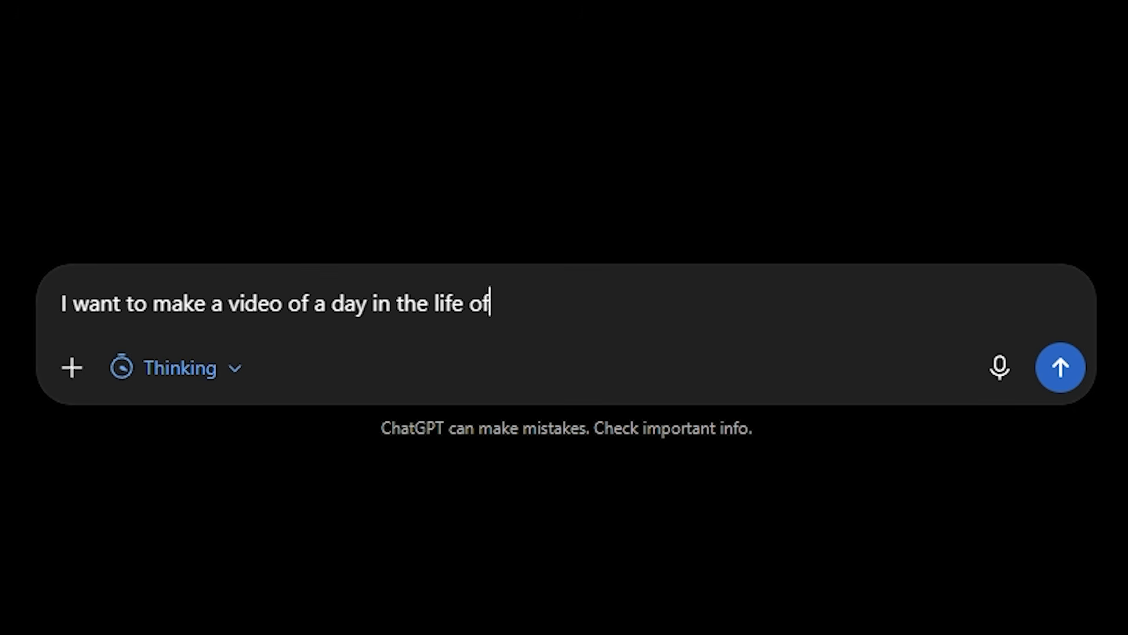
pyautogui.write(' a water')
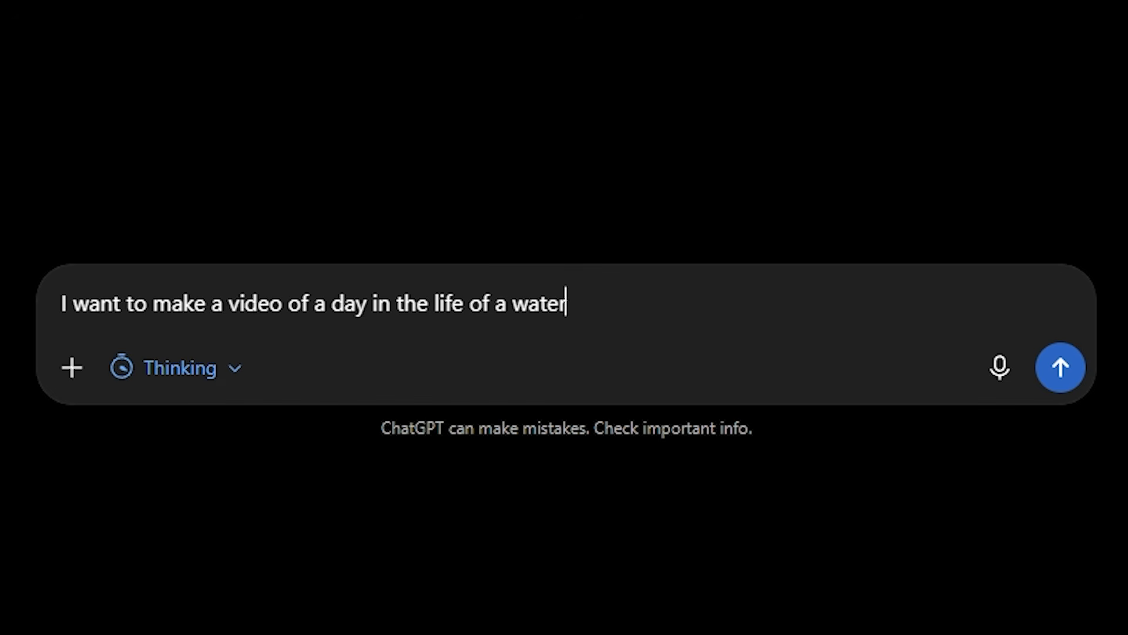
pyautogui.write(' droplet. I want')
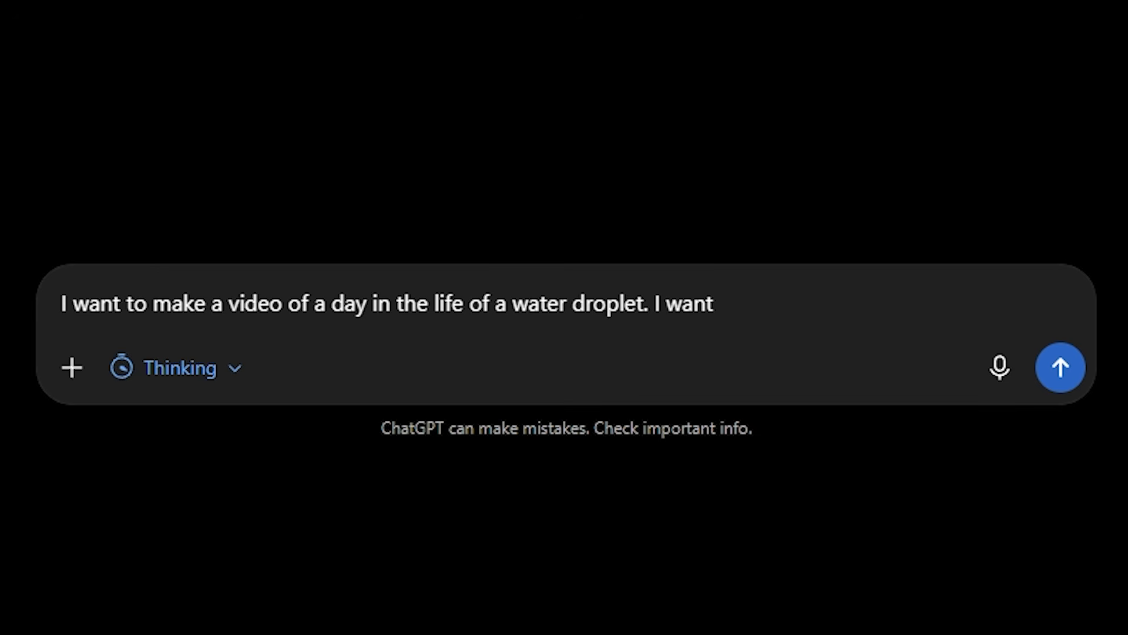
# Add to the prompt that the style should be animated and illustrated and adorable.
pyautogui.write(' the style to be ')
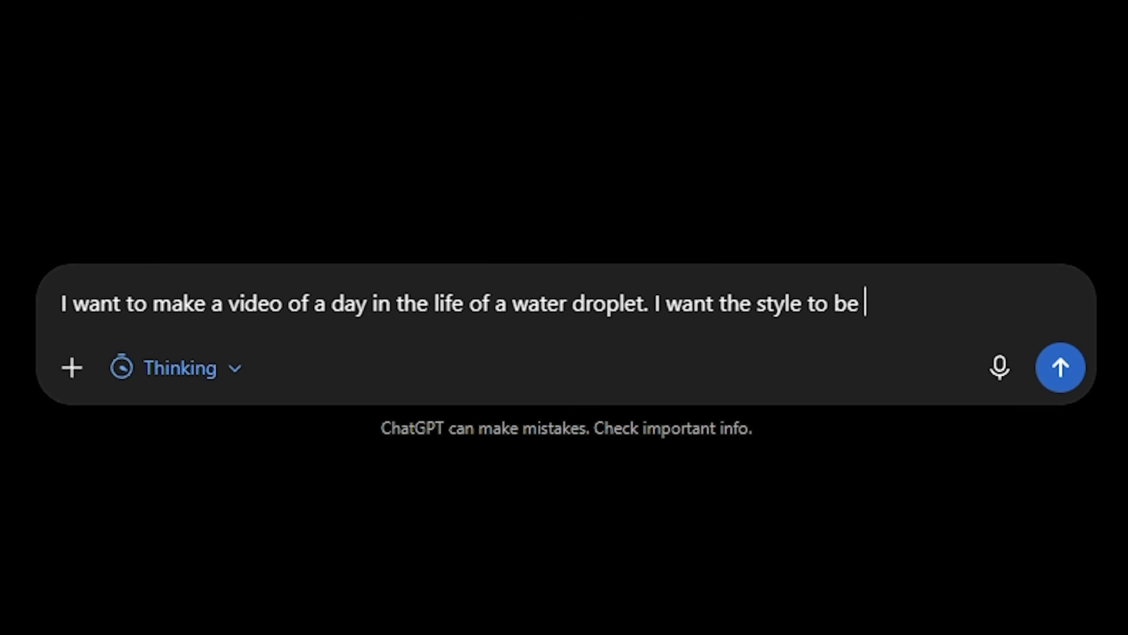
pyautogui.write('animated and il')
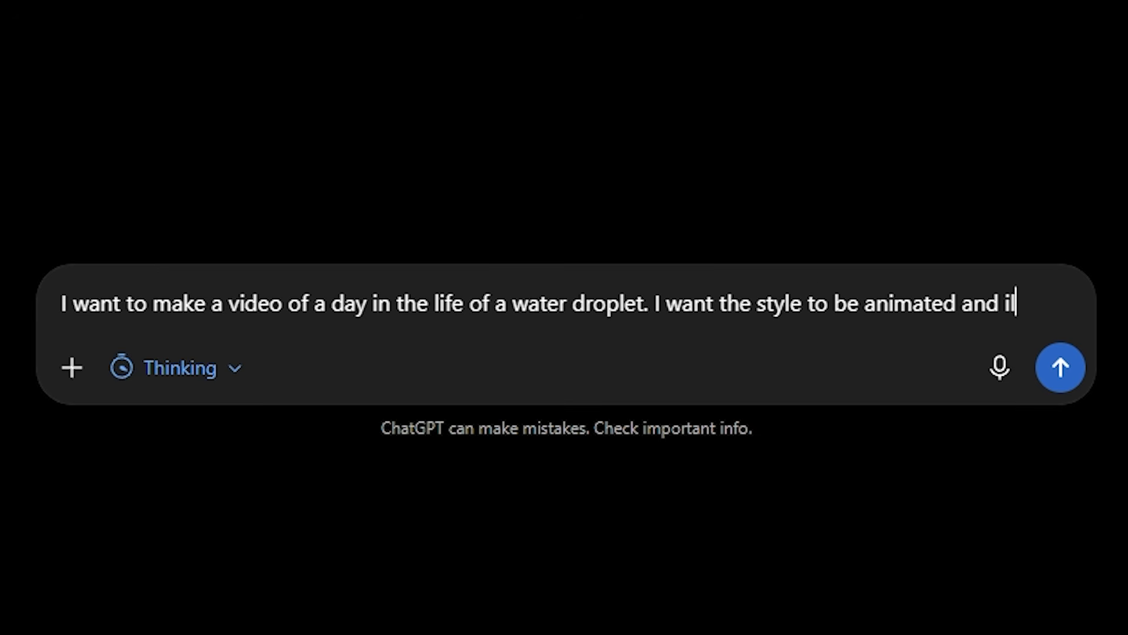
pyautogui.write('lustrate and')
pyautogui.press('BackSpace')
pyautogui.press('BackSpace')
pyautogui.press('BackSpace')
pyautogui.press('BackSpace')
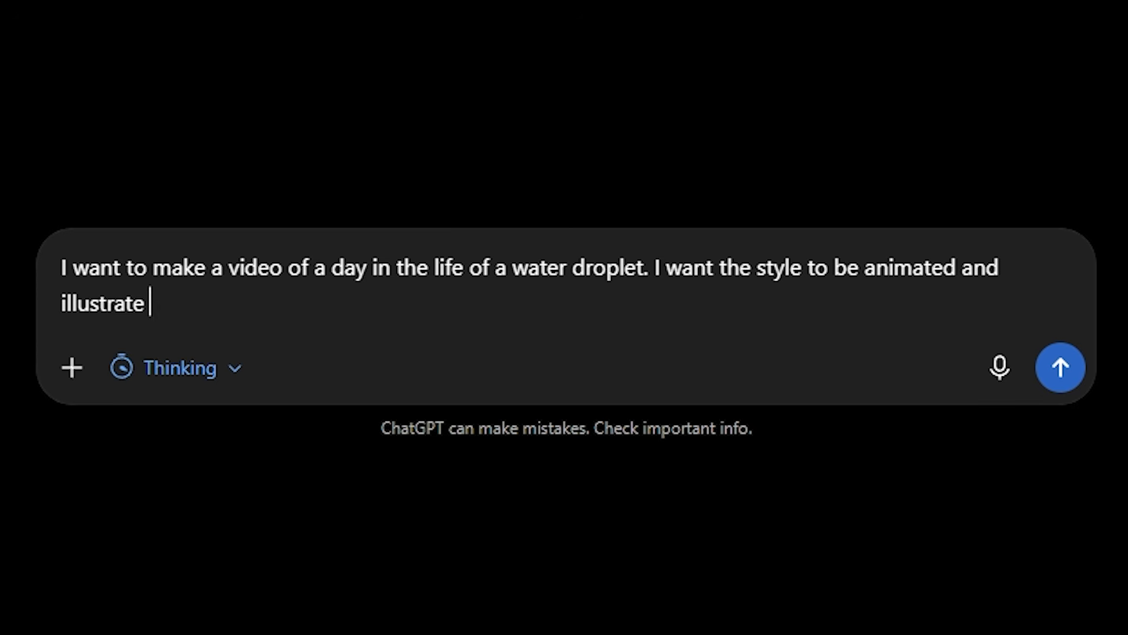
pyautogui.write('d and adorable.')
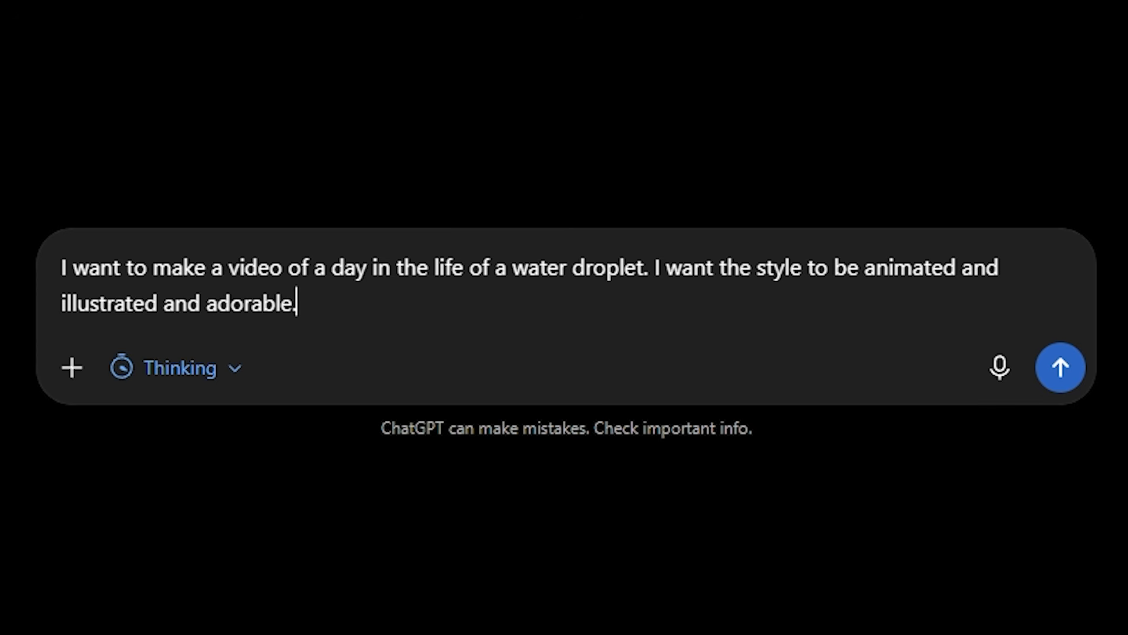
# Ask for a hilarious, very random but unforced video based on mundane activities, kept overall simple without excessive dialogue or text.
pyautogui.write(' I want it to be ')
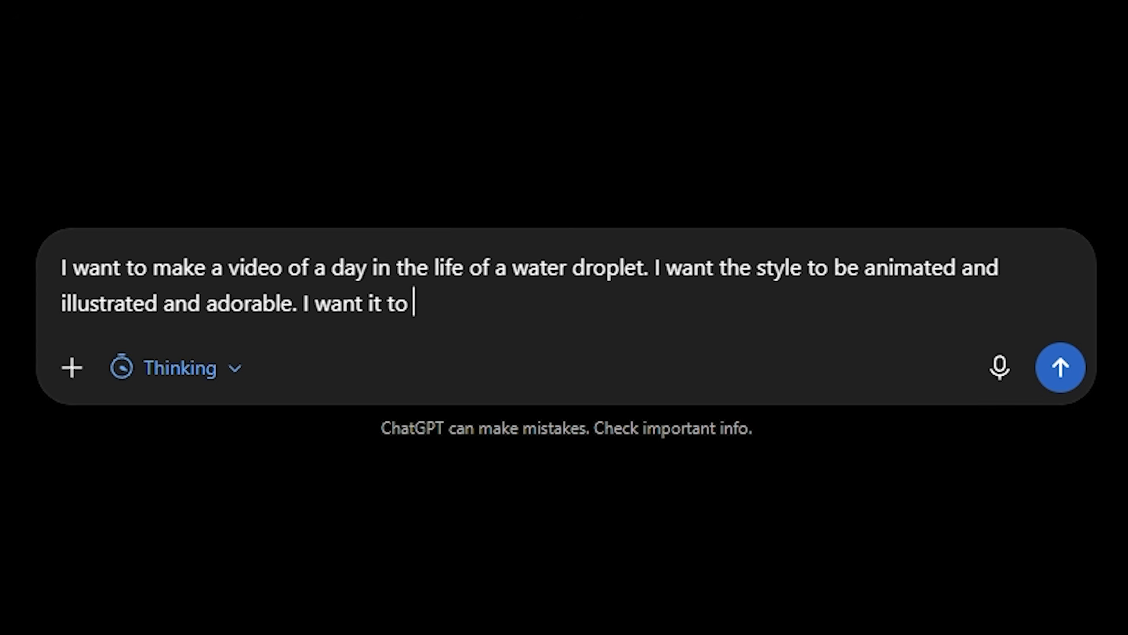
pyautogui.write('hilari')
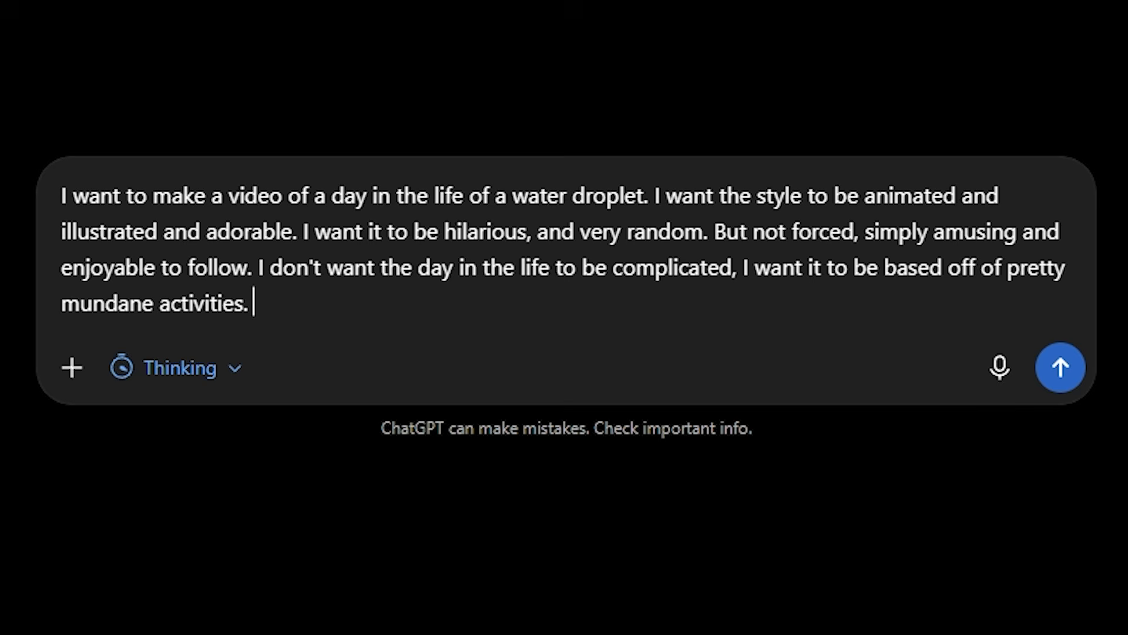
pyautogui.write('And ')
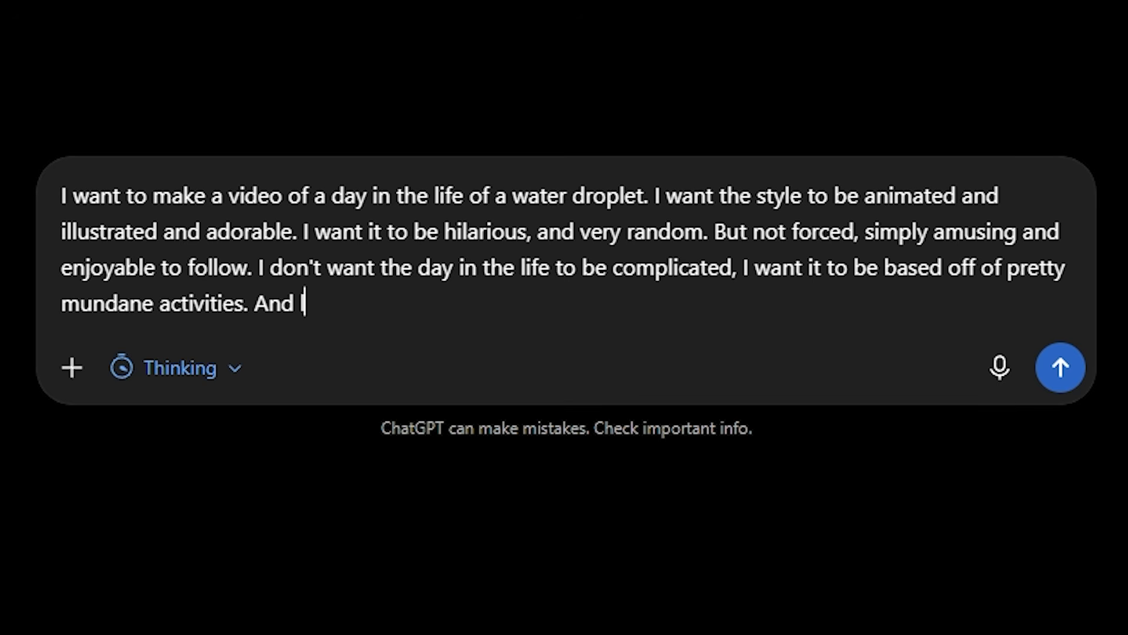
pyautogui.write("let's keep it overa")
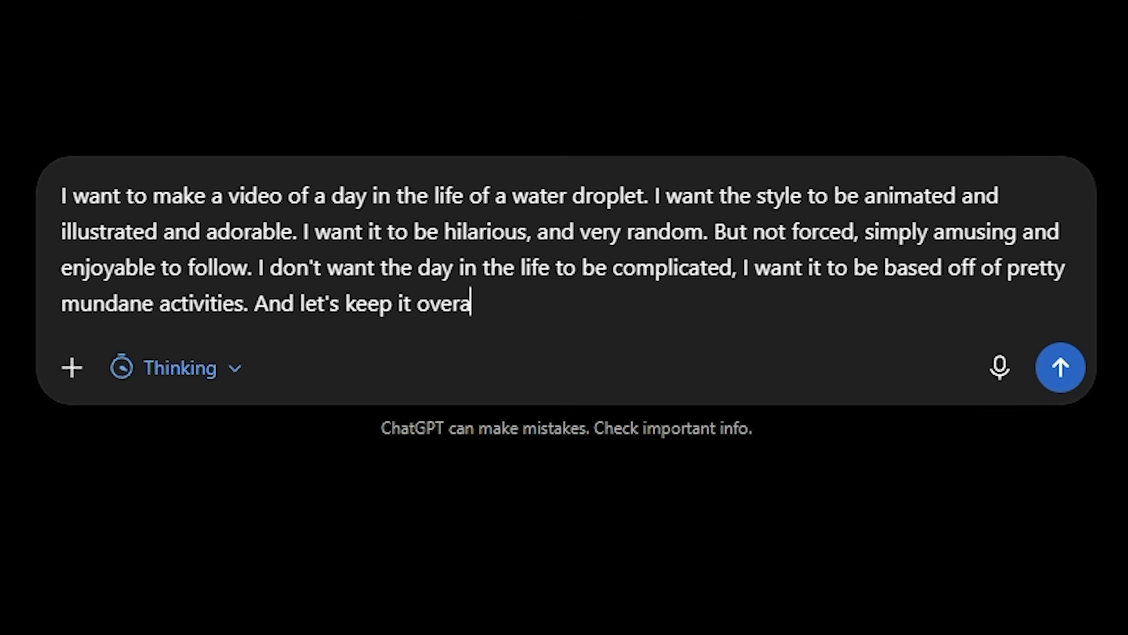
pyautogui.write('ll simple, and avoi')
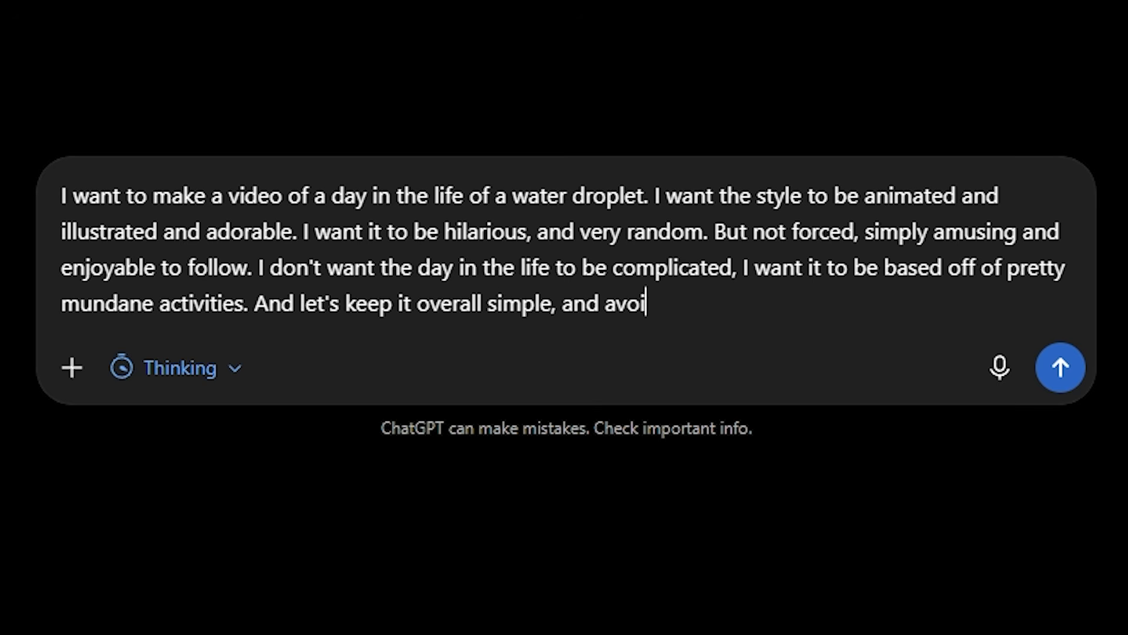
pyautogui.write('d excessive dialog')
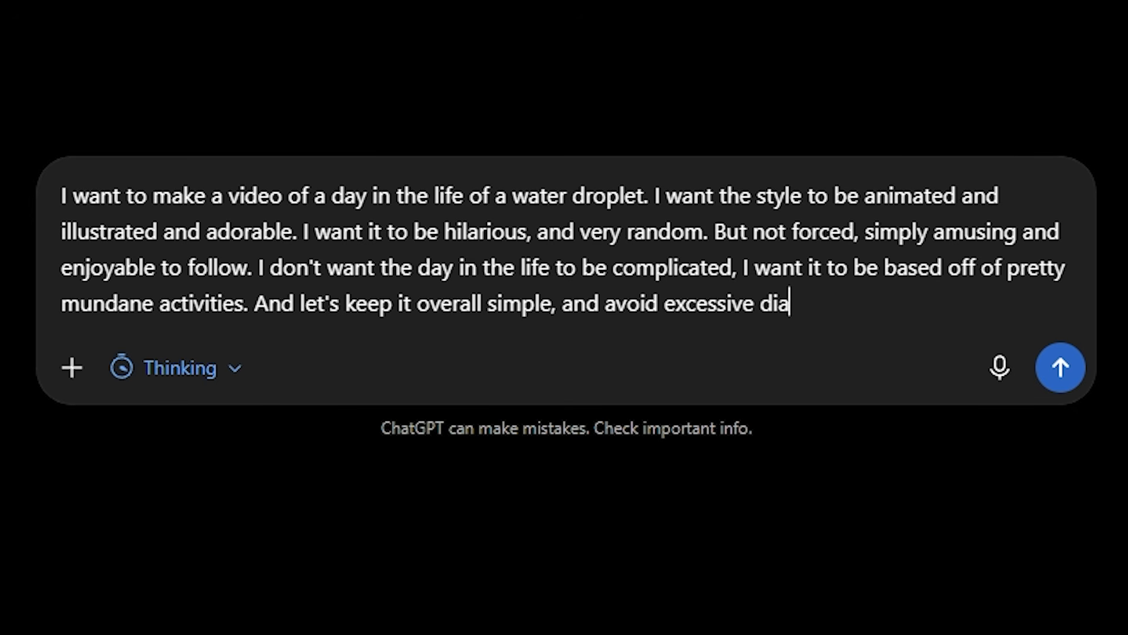
pyautogui.write('ue or text')
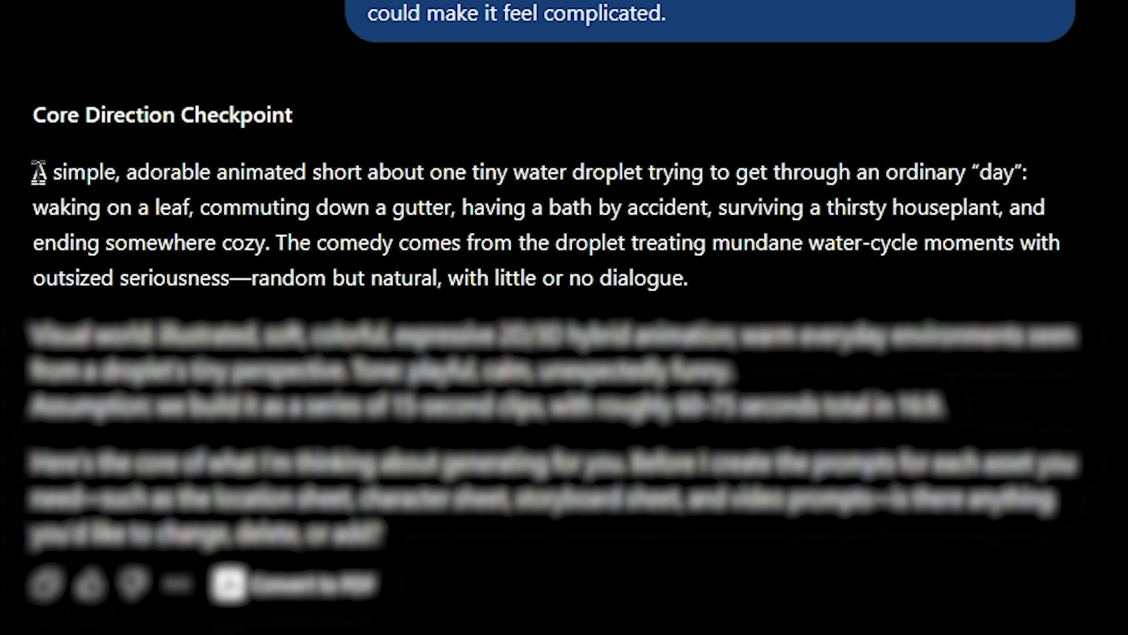
# Read the story summary in the Core Direction Checkpoint, including the droplet's activities and the source of the comedy.
pyautogui.moveTo(355, 241); pyautogui.dragTo(454, 247)
pyautogui.moveTo(266, 185); pyautogui.dragTo(1028, 173)
pyautogui.moveTo(24, 224); pyautogui.dragTo(1035, 226)
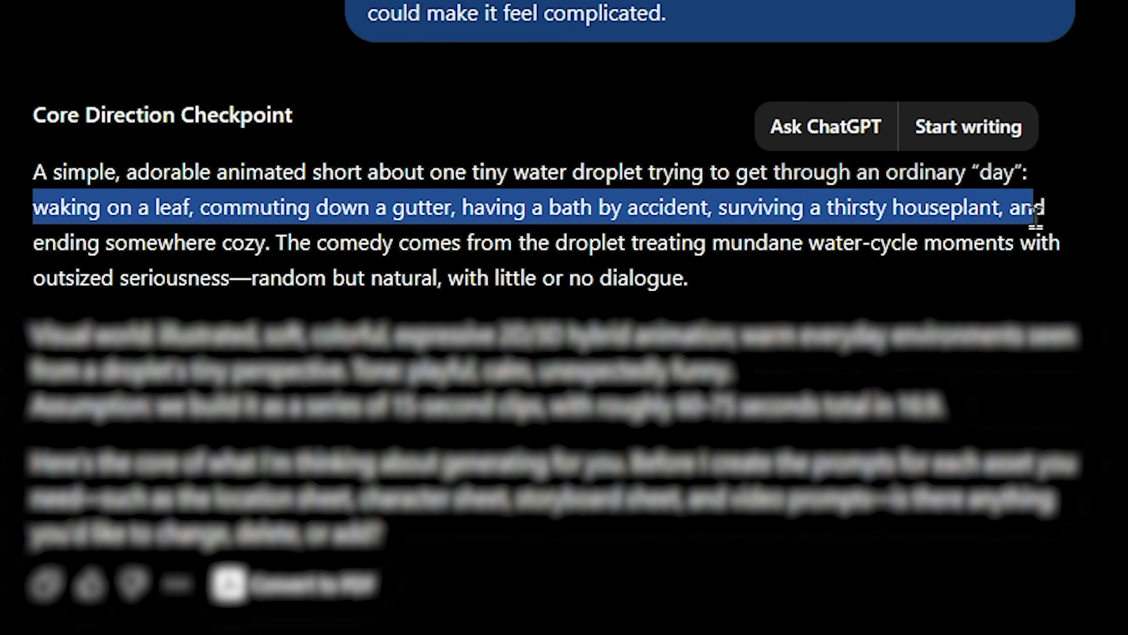
pyautogui.moveTo(42, 244); pyautogui.dragTo(495, 264)
pyautogui.moveTo(494, 243); pyautogui.dragTo(713, 298)
pyautogui.click(717, 294)
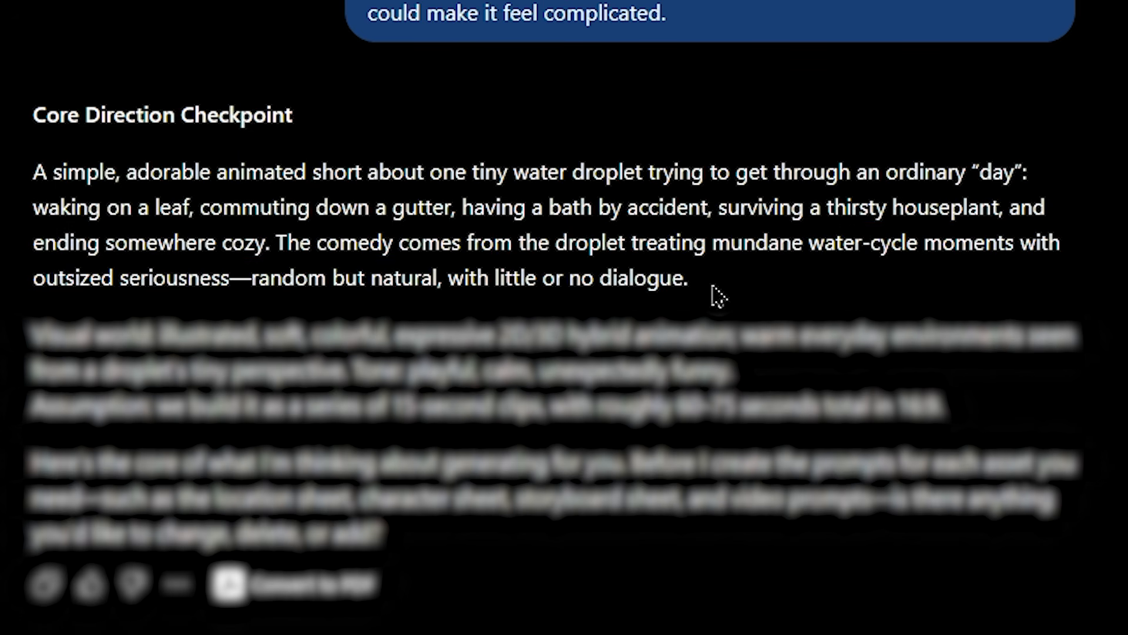
pyautogui.moveTo(783, 295); pyautogui.dragTo(5, 198)
pyautogui.click(740, 281)
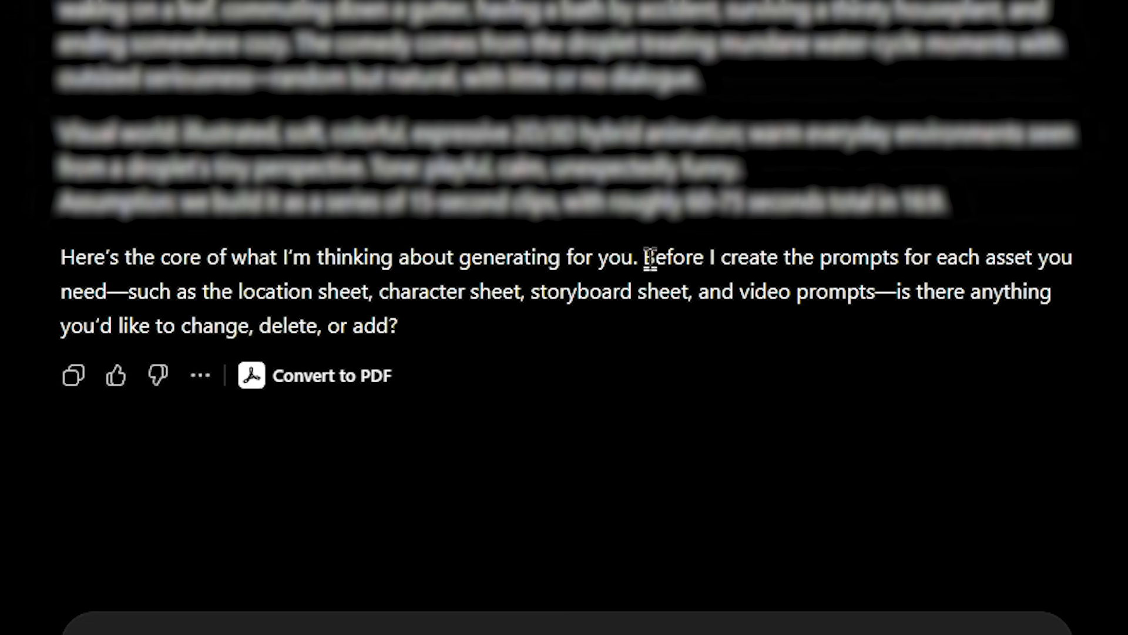
# Review the closing question about changes and the assumption on clip length and total duration.
pyautogui.moveTo(654, 258); pyautogui.dragTo(993, 291)
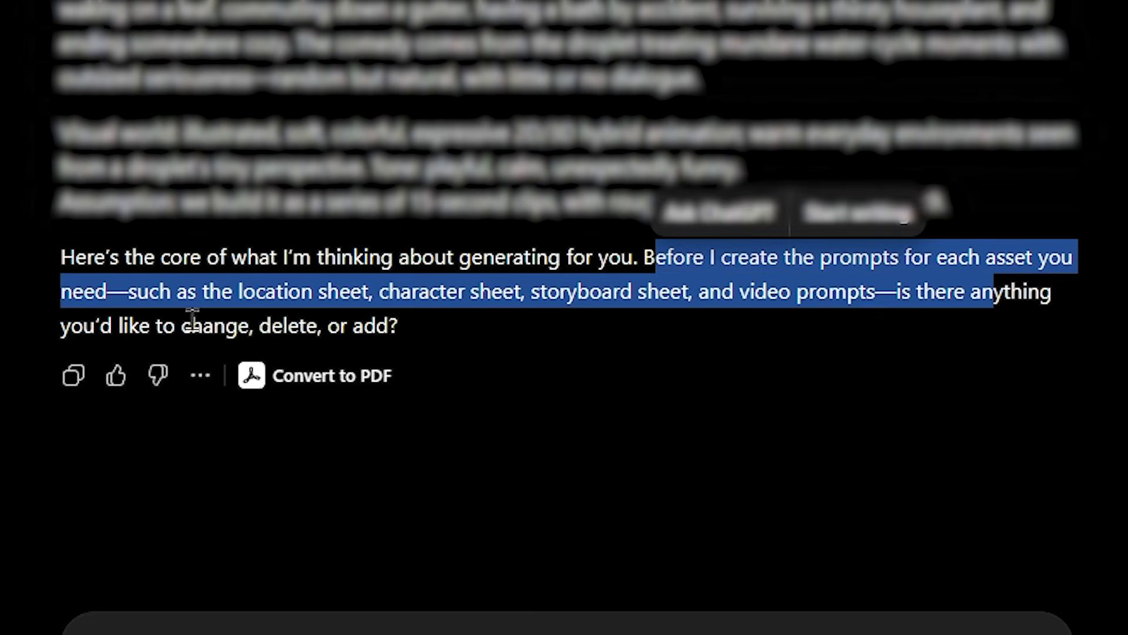
pyautogui.moveTo(152, 325); pyautogui.dragTo(407, 349)
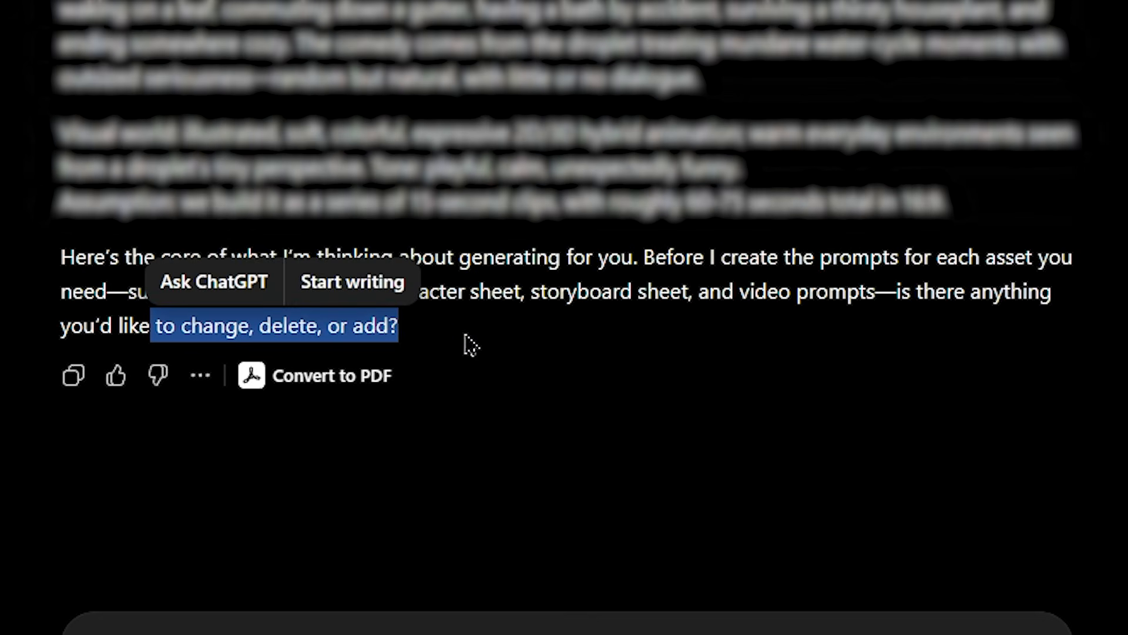
pyautogui.moveTo(76, 46); pyautogui.dragTo(607, 88)
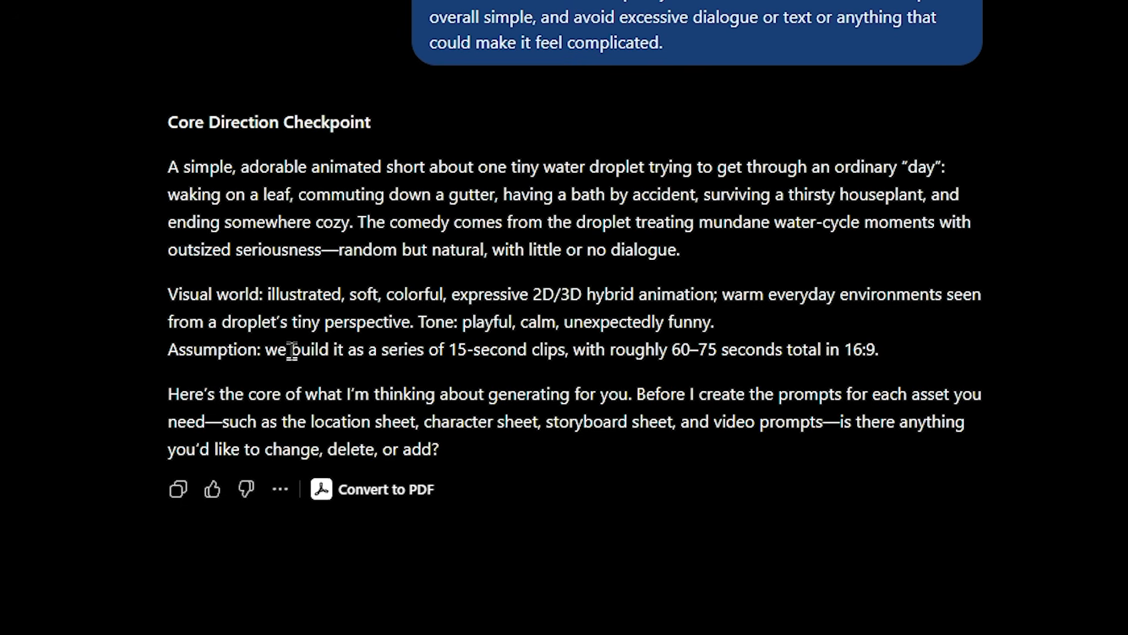
pyautogui.moveTo(366, 351); pyautogui.dragTo(544, 351)
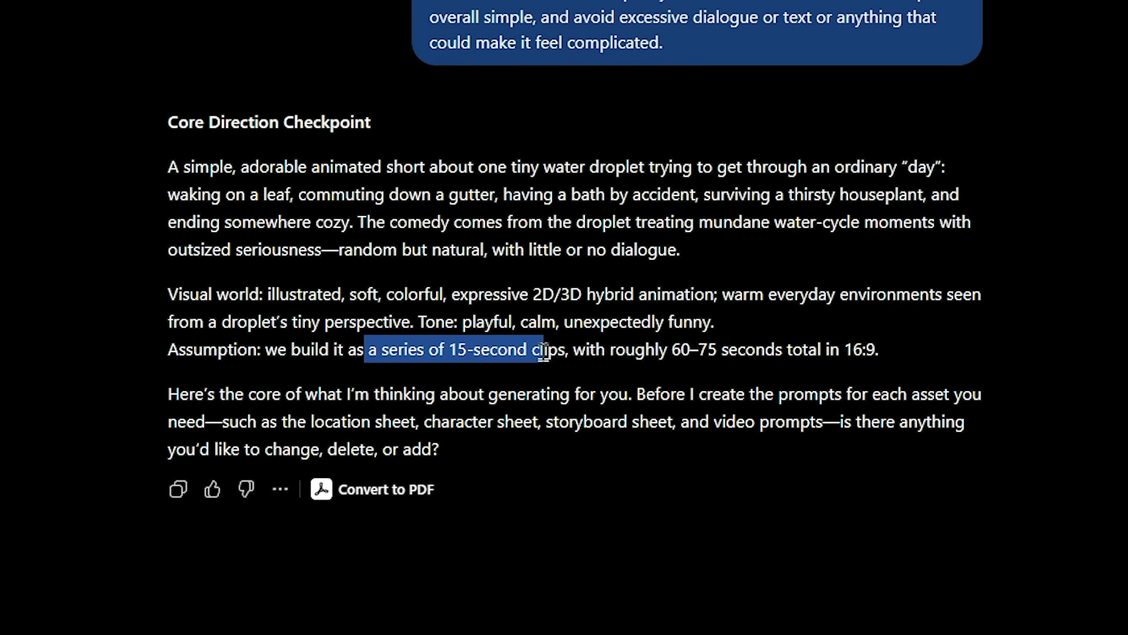
pyautogui.moveTo(560, 351); pyautogui.dragTo(720, 353)
# Send the reply "I want the video to be 30 seconds in total.".
pyautogui.write('I want the video t')
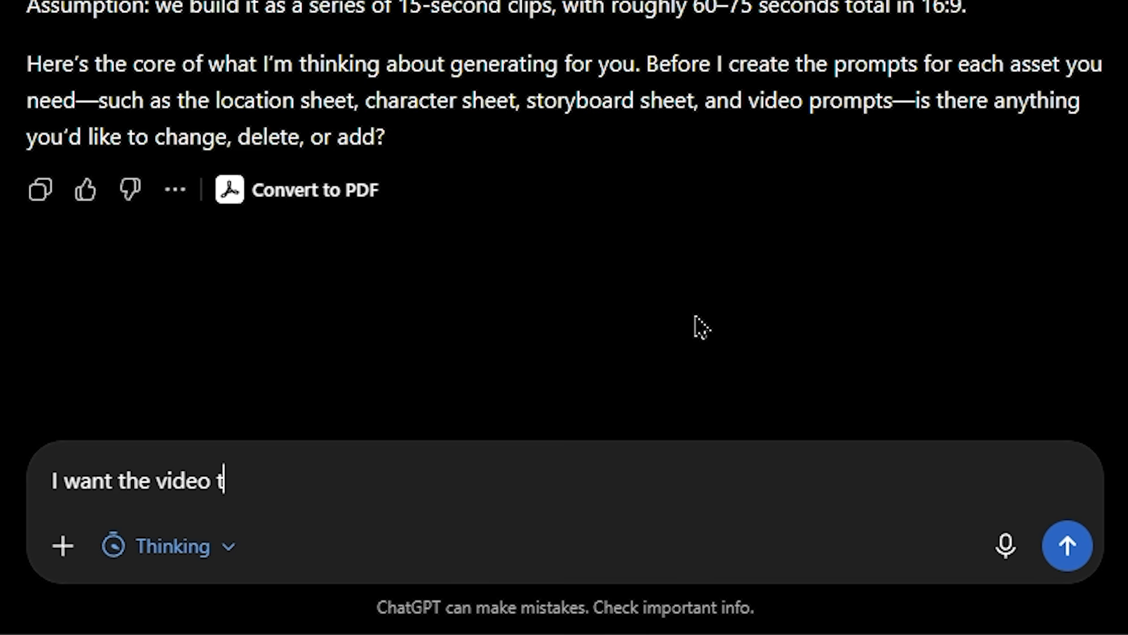
pyautogui.write('o be 30 seconds in total')
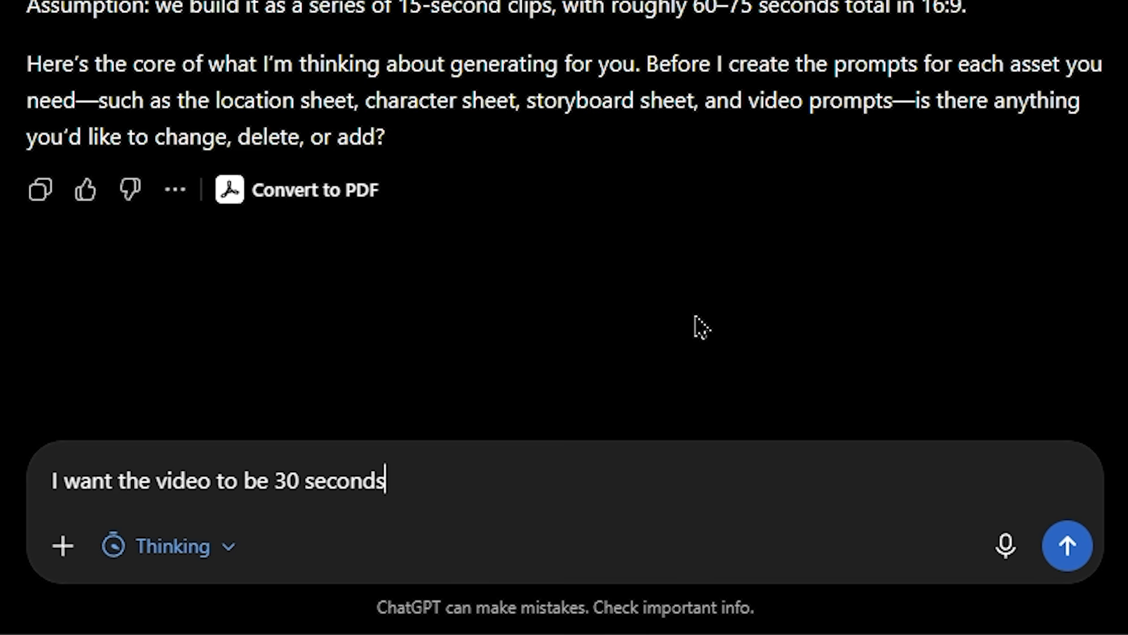
pyautogui.write('.')
pyautogui.press('Return')
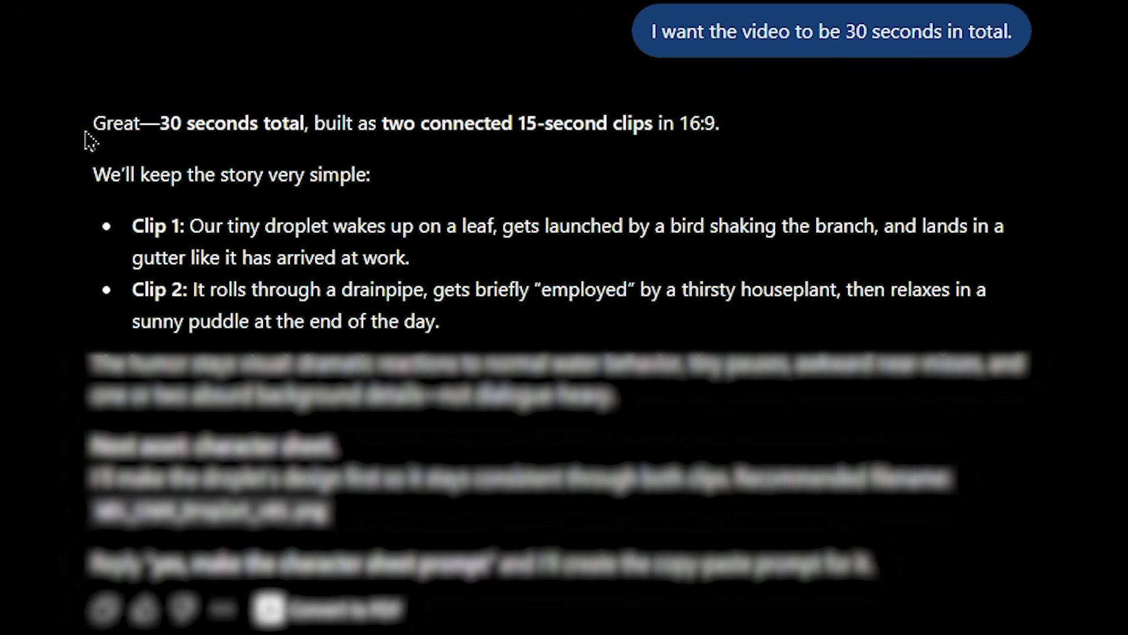
# Read the revised video plan, checking the total length and the descriptions of Clip 1 and Clip 2.
pyautogui.moveTo(93, 124); pyautogui.dragTo(719, 127)
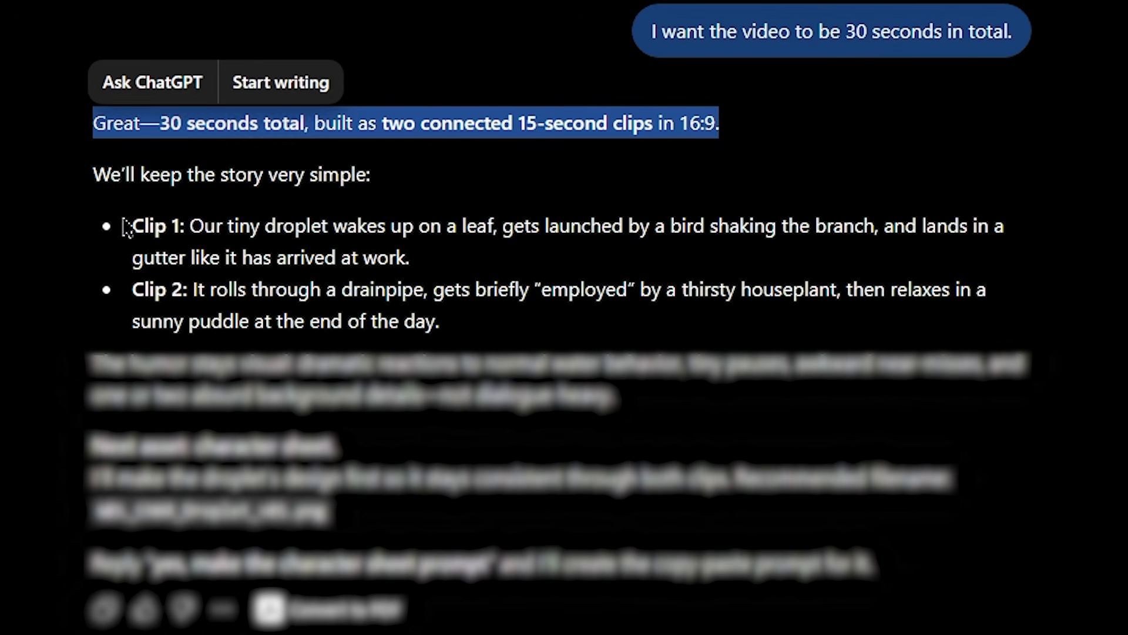
pyautogui.moveTo(123, 226); pyautogui.dragTo(511, 229)
pyautogui.moveTo(601, 230); pyautogui.dragTo(879, 230)
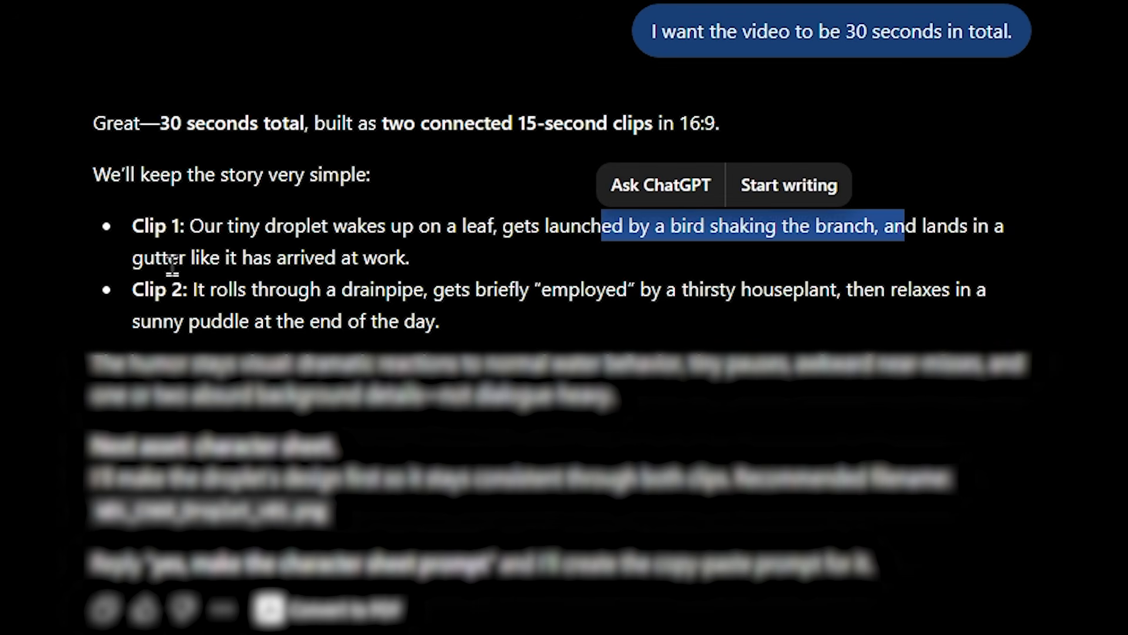
pyautogui.click(140, 279)
pyautogui.moveTo(133, 258); pyautogui.dragTo(219, 262)
pyautogui.moveTo(134, 289); pyautogui.dragTo(251, 291)
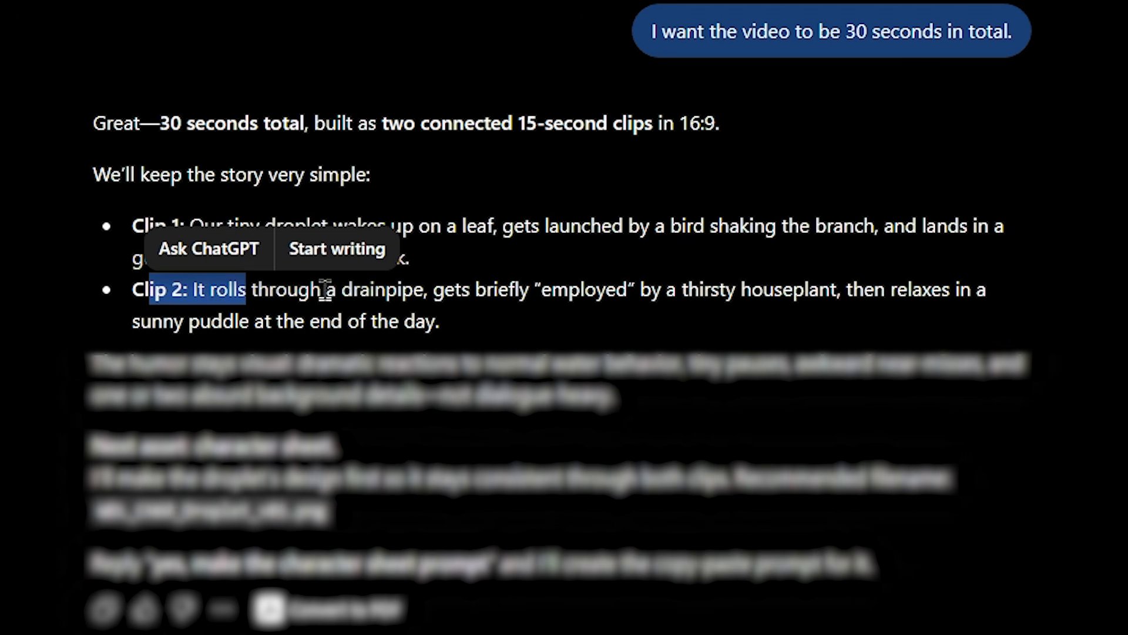
pyautogui.moveTo(326, 291); pyautogui.dragTo(952, 289)
pyautogui.click(978, 291)
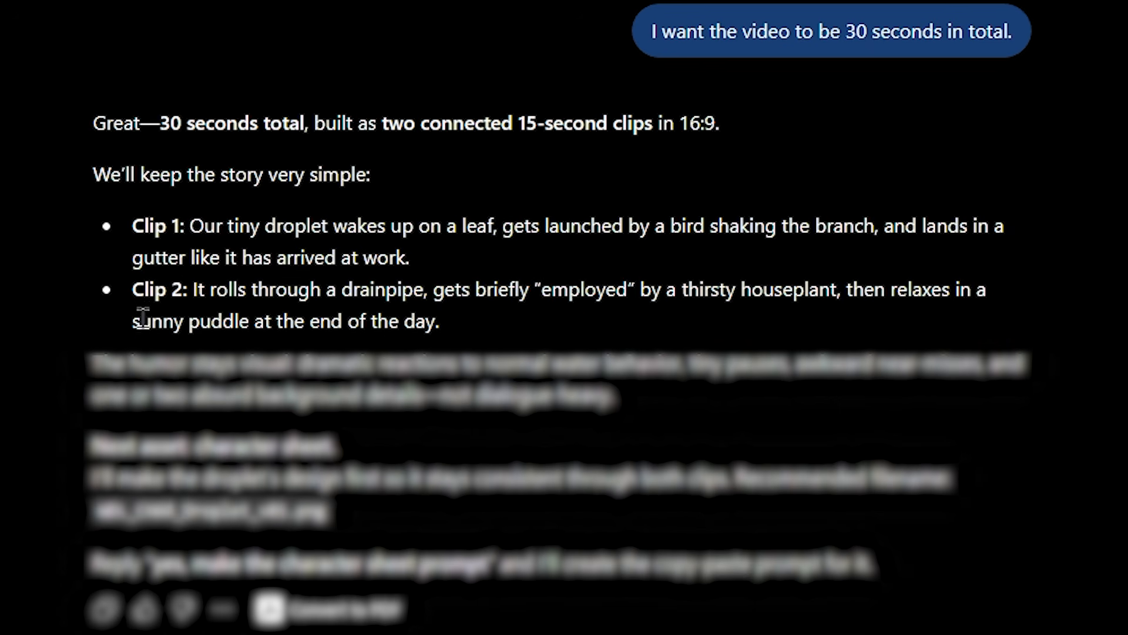
pyautogui.moveTo(141, 321); pyautogui.dragTo(443, 328)
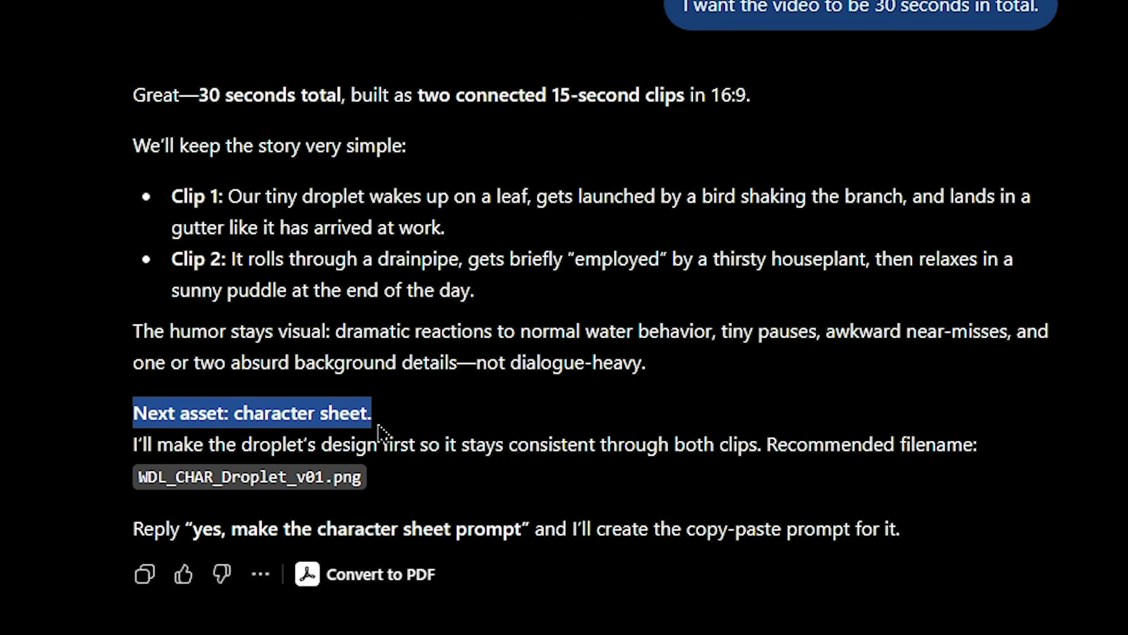
# Examine the note on the next asset, including the reason for making the character sheet first and the recommended filename.
pyautogui.moveTo(106, 453); pyautogui.dragTo(461, 453)
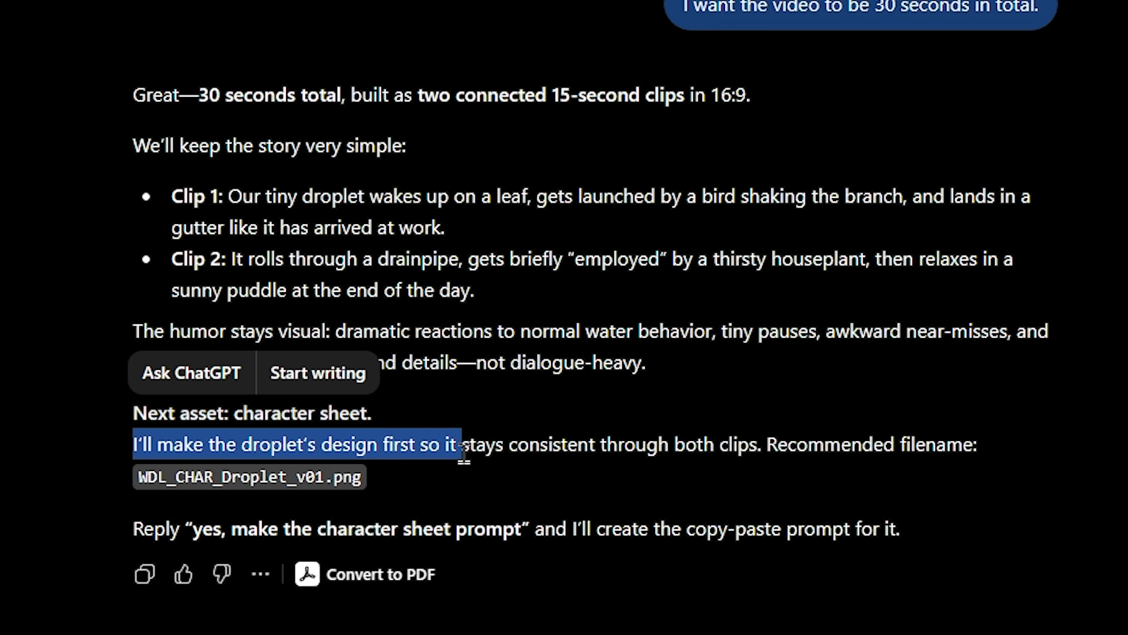
pyautogui.moveTo(464, 454); pyautogui.dragTo(818, 453)
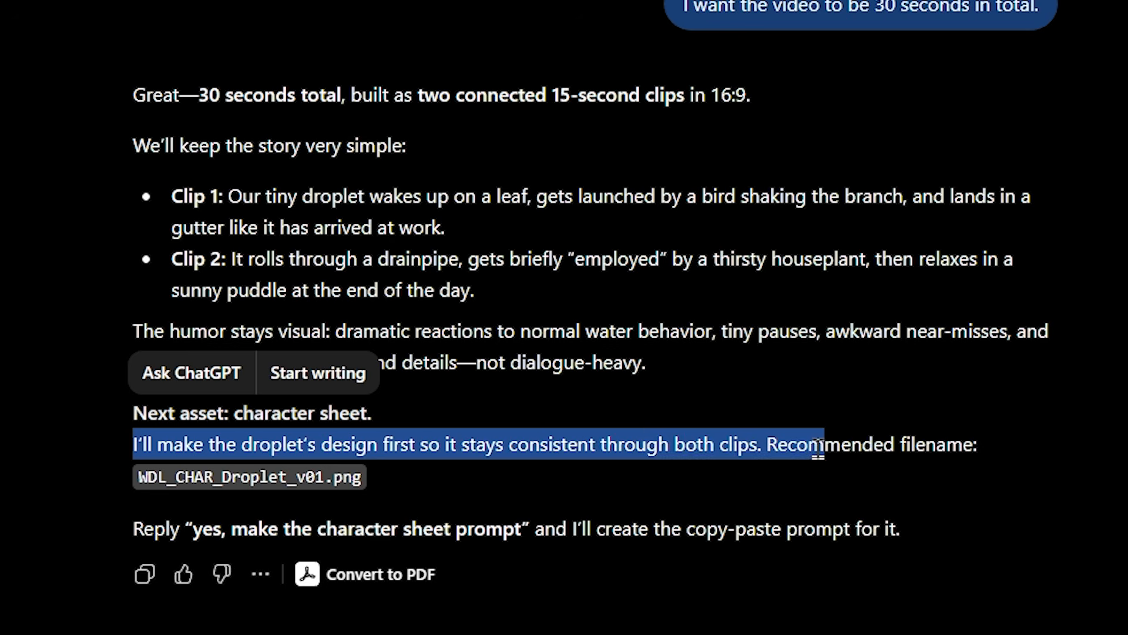
pyautogui.moveTo(912, 449); pyautogui.dragTo(985, 471)
pyautogui.click(366, 475)
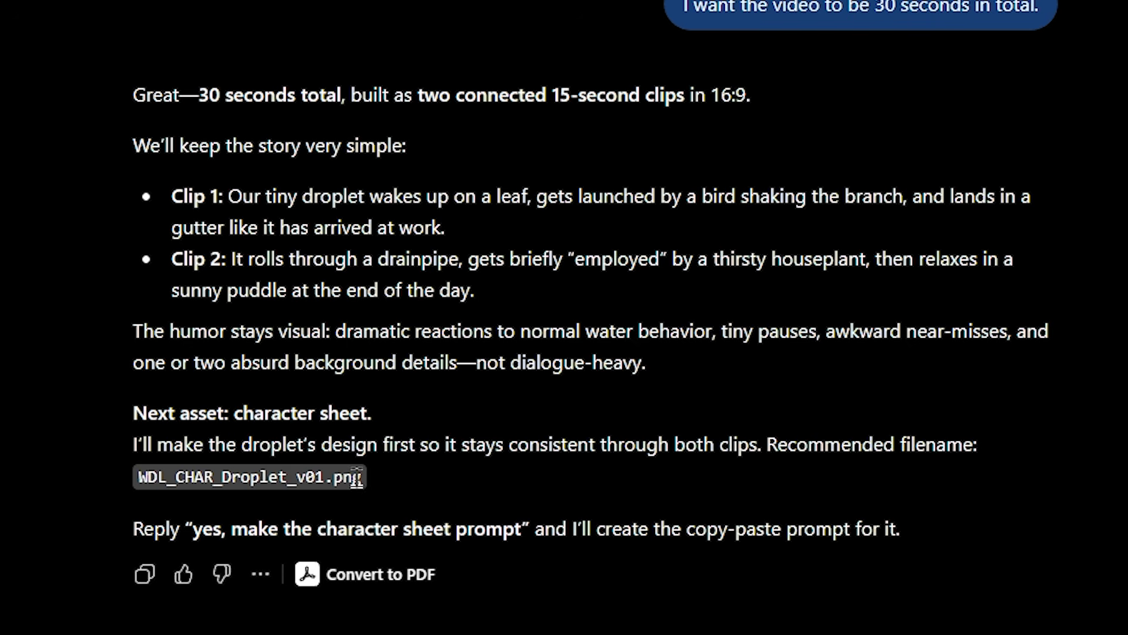
pyautogui.moveTo(356, 477); pyautogui.dragTo(131, 491)
pyautogui.click(116, 521)
# Copy the suggested wording from the last answer and send it as the reply "yes, make the character sheet prompt".
pyautogui.moveTo(186, 530); pyautogui.dragTo(496, 531)
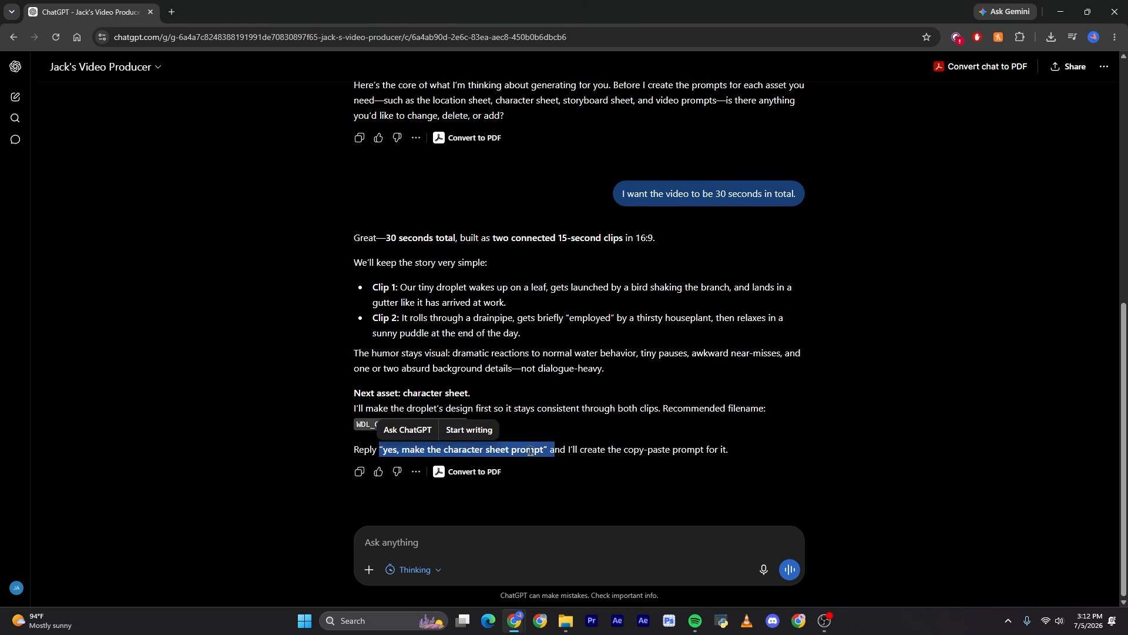
pyautogui.click(553, 451)
pyautogui.moveTo(547, 451); pyautogui.dragTo(386, 461)
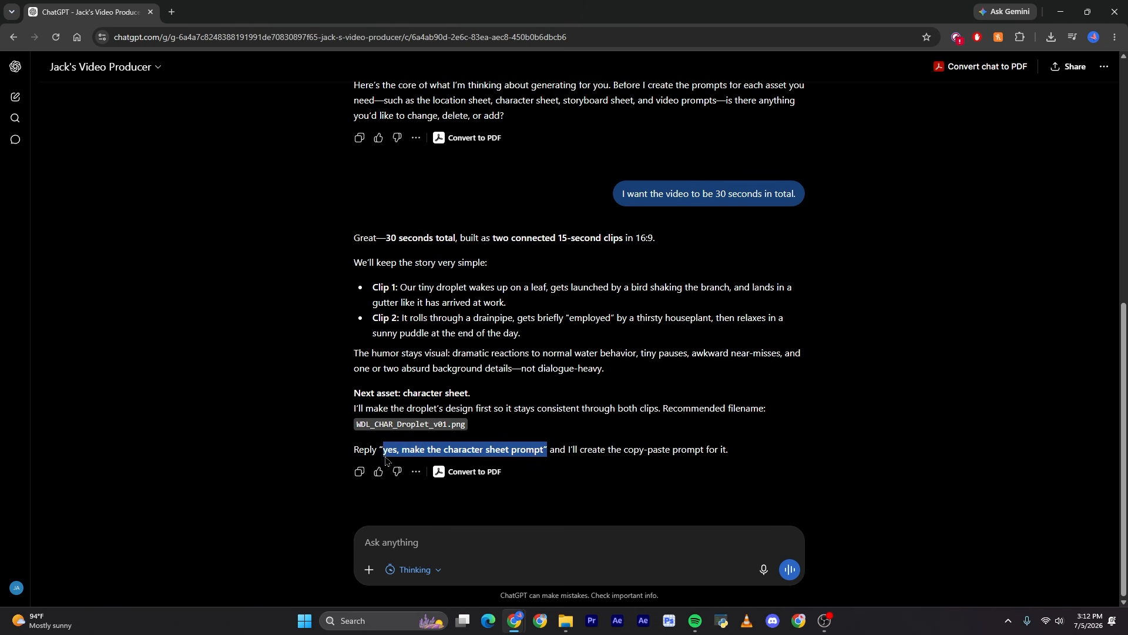
pyautogui.hotkey('ctrl', 'c')
pyautogui.click(450, 542)
pyautogui.hotkey('ctrl', 'v')
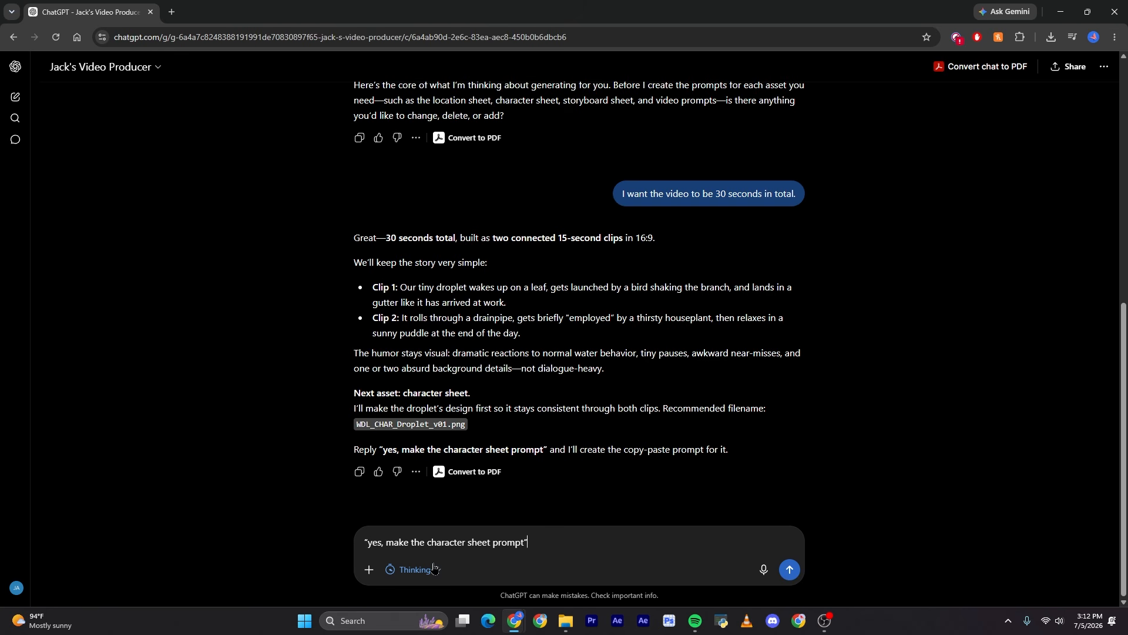
pyautogui.click(369, 542)
pyautogui.press('BackSpace')
pyautogui.press('Return')
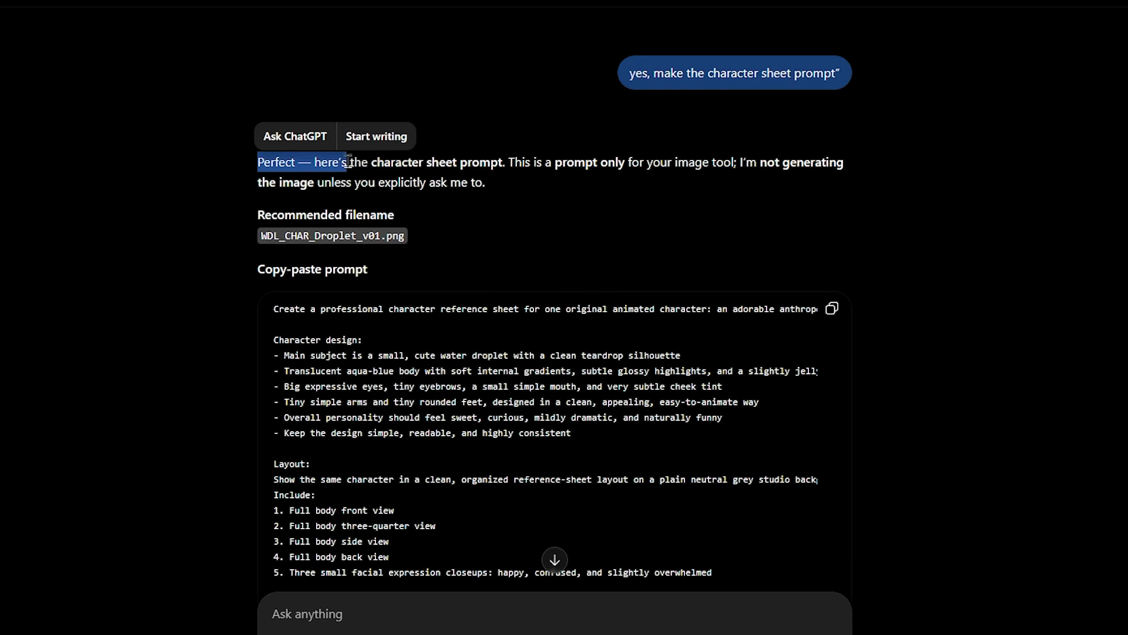
# Read the introduction to the character sheet prompt, checking whether it covers only the prompt or also the image.
pyautogui.moveTo(442, 201); pyautogui.dragTo(529, 206)
pyautogui.moveTo(494, 167); pyautogui.dragTo(504, 166)
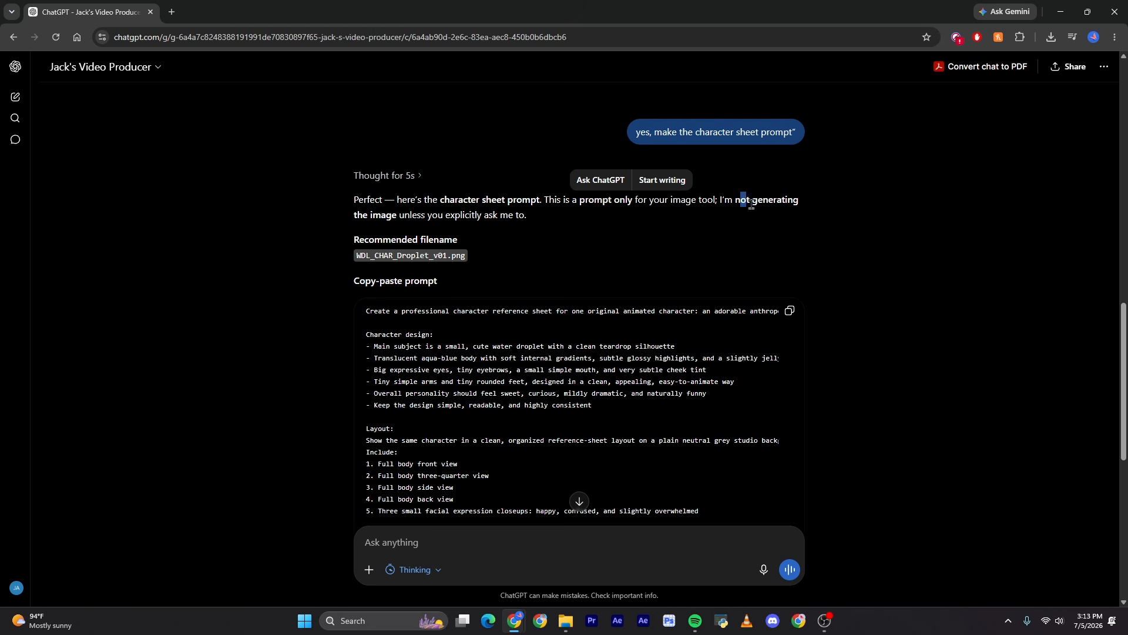
pyautogui.moveTo(761, 163); pyautogui.dragTo(816, 166)
pyautogui.moveTo(390, 215); pyautogui.dragTo(528, 224)
pyautogui.click(508, 215)
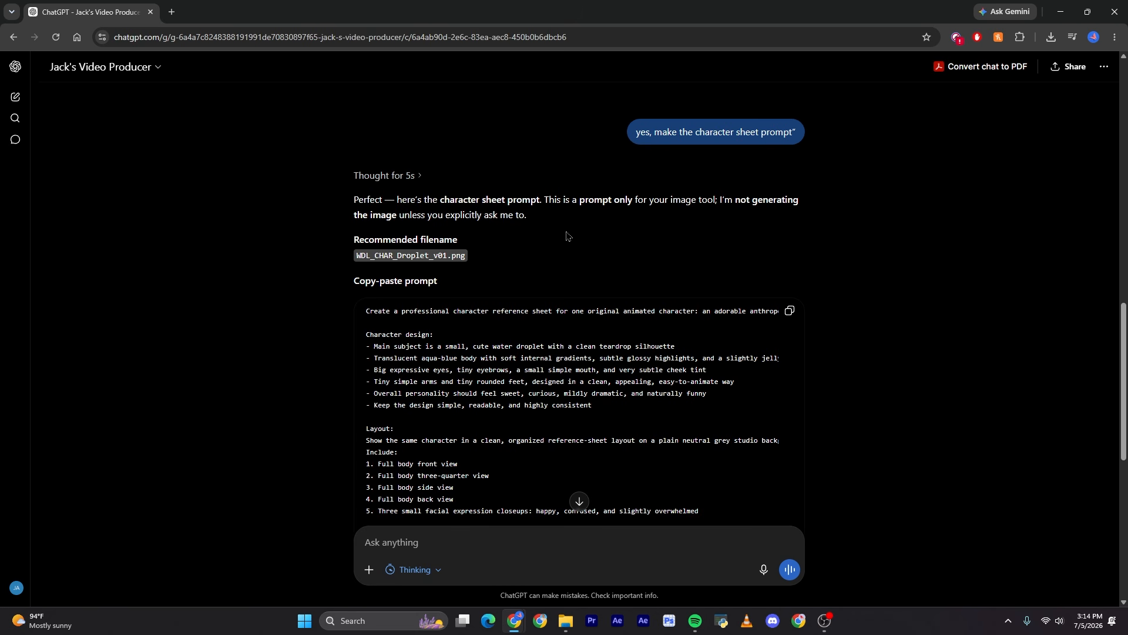
# Copy the full character sheet prompt and submit it in a new ChatGPT chat with the Create image option.
pyautogui.scroll(-1, 677, 382)
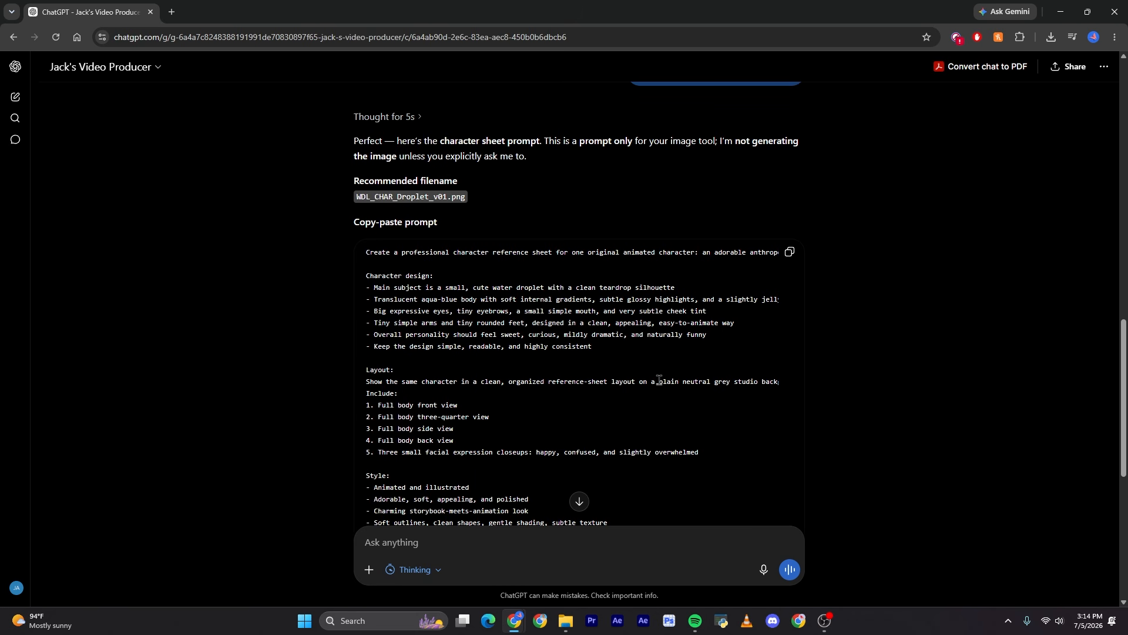
pyautogui.scroll(-1, 659, 380)
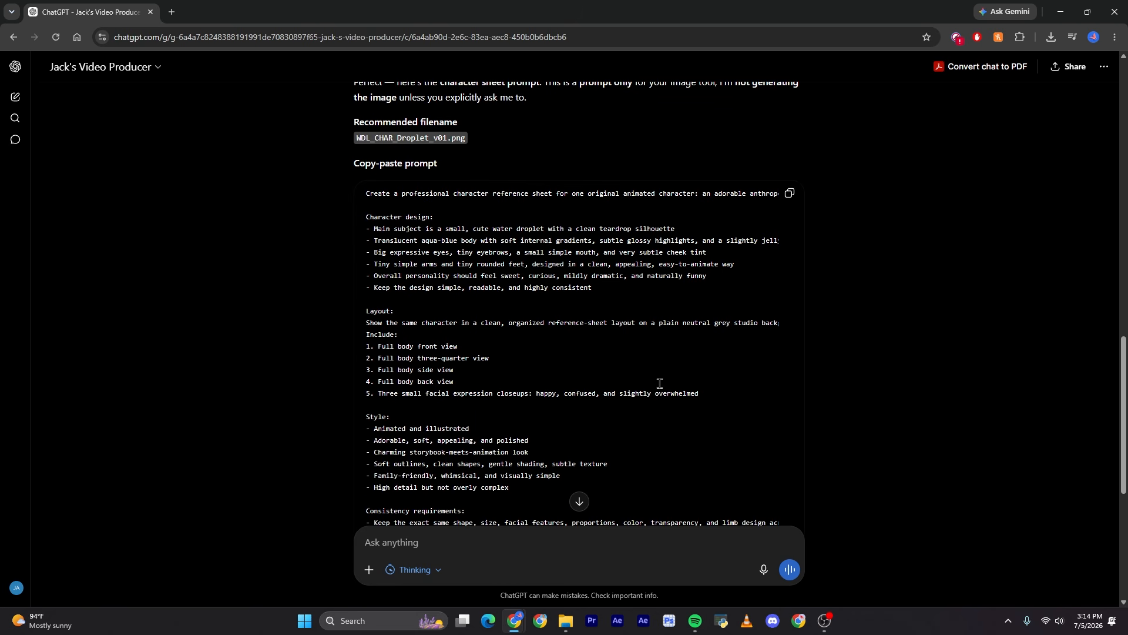
pyautogui.click(789, 198)
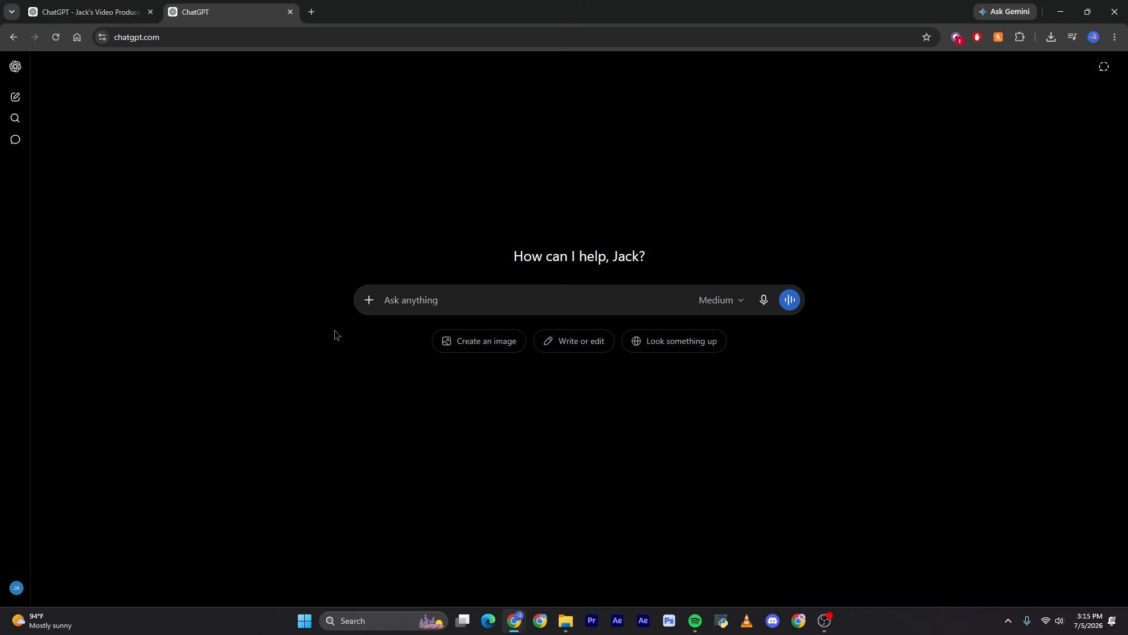
pyautogui.click(469, 342)
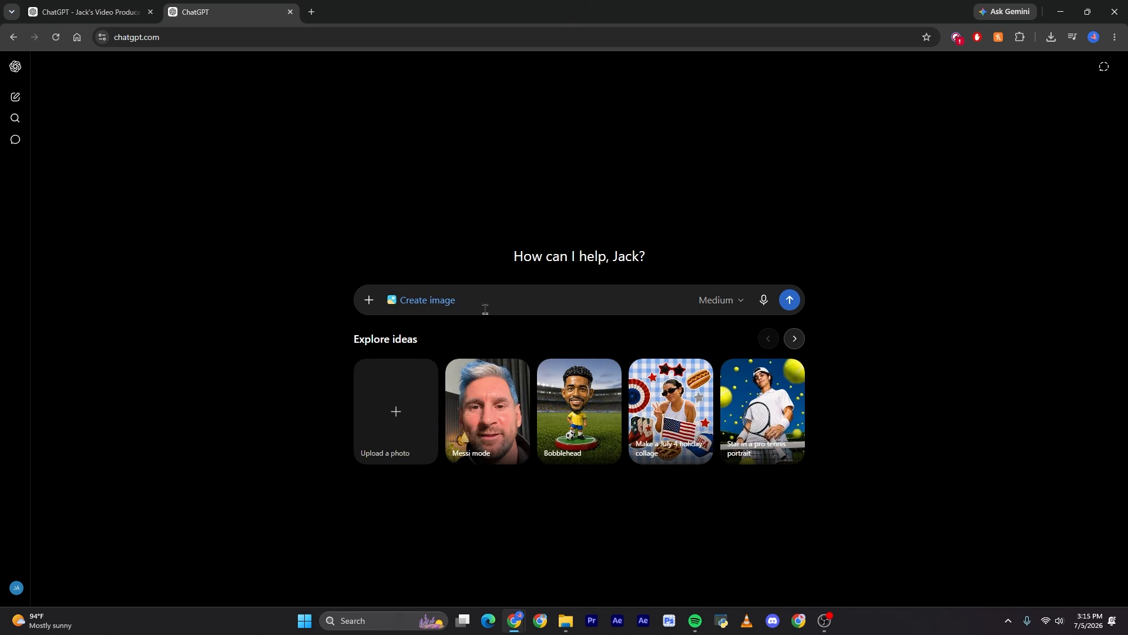
pyautogui.hotkey('ctrl', 'v')
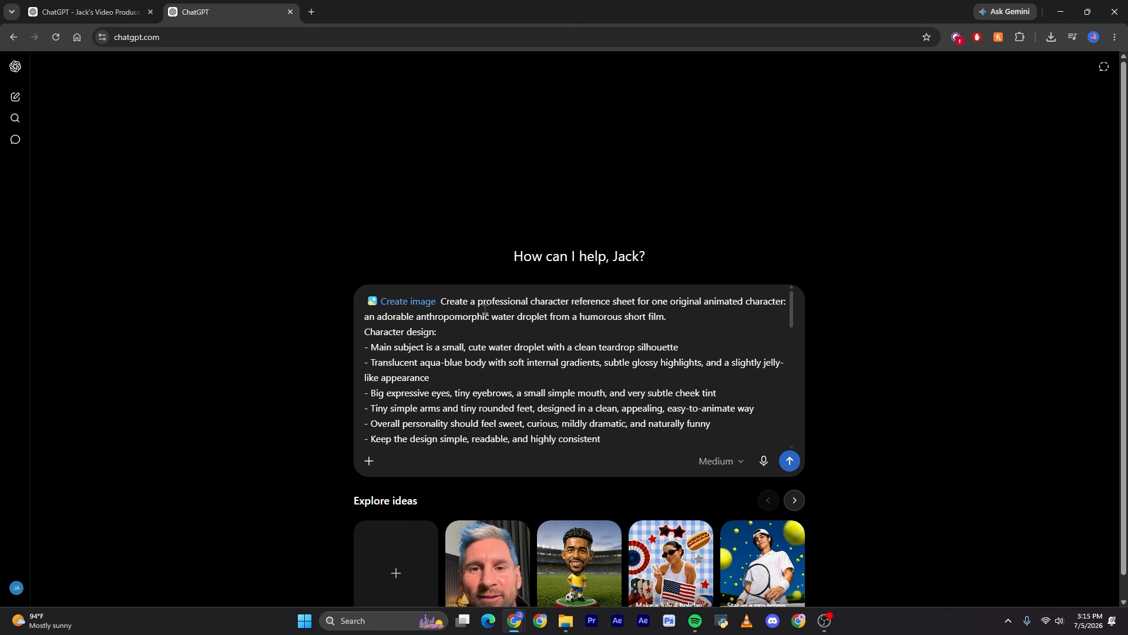
pyautogui.click(790, 461)
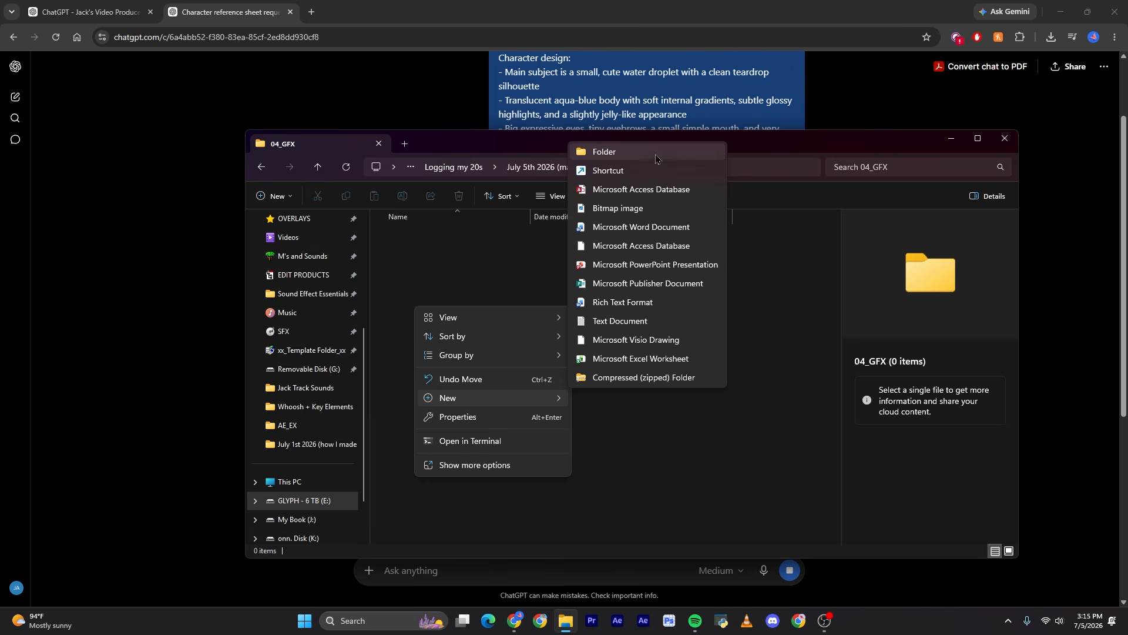
# Create a folder named "Assets" inside 04_GFX in File Explorer and open it.
pyautogui.click(655, 159)
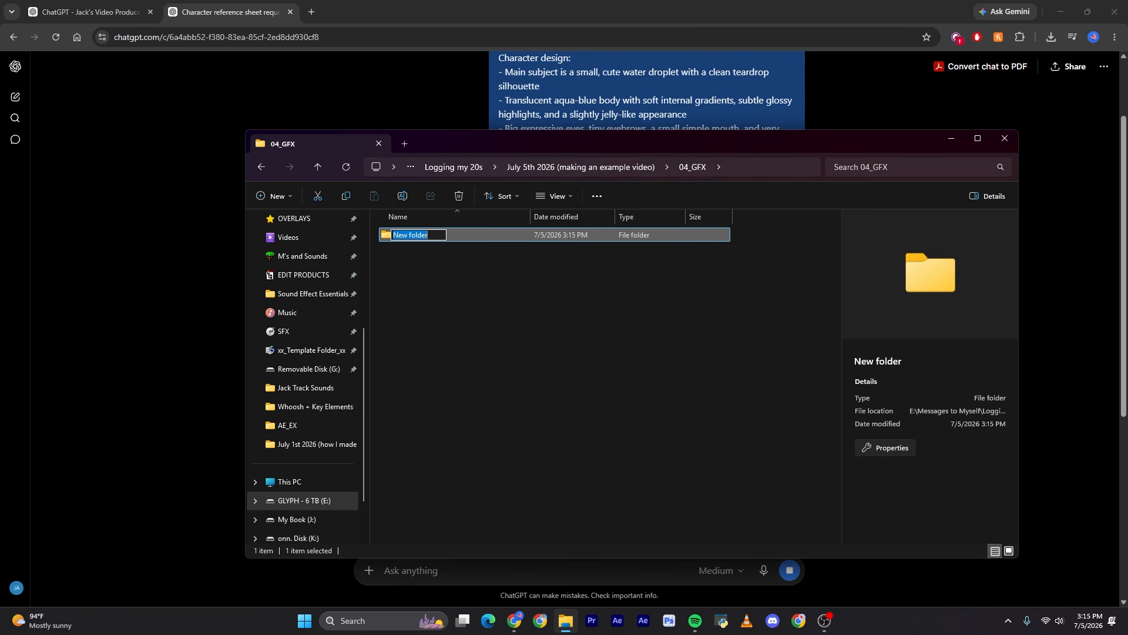
pyautogui.write('Assets')
pyautogui.press('Return')
pyautogui.doubleClick(439, 235)
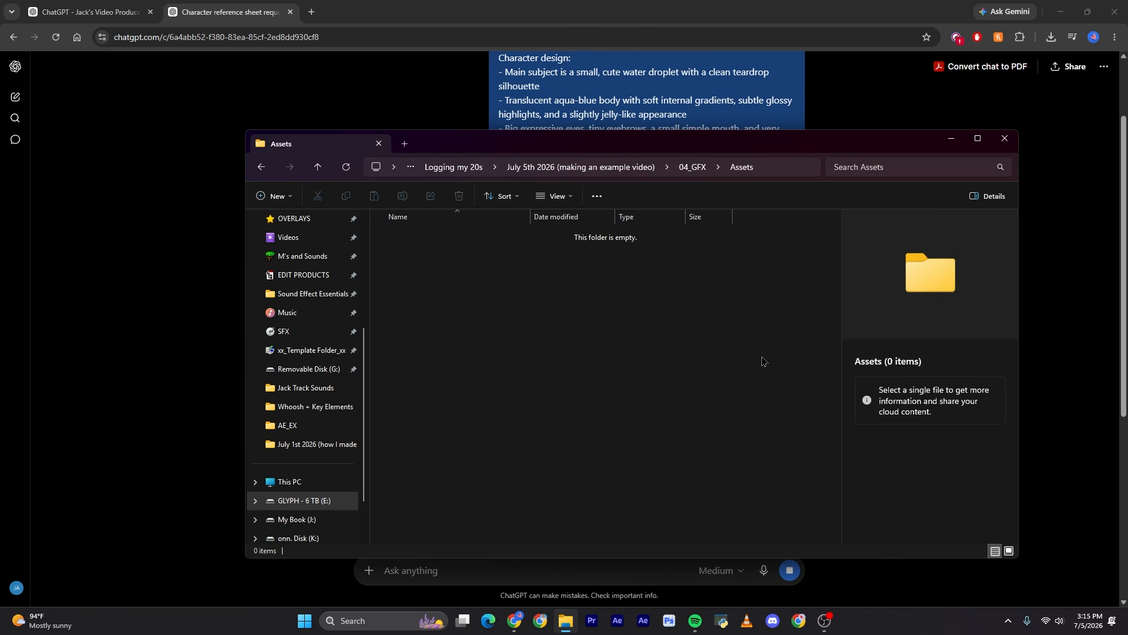
# Return to the Video Producer chat in the browser and check the recommended filename for the character sheet.
pyautogui.click(167, 195)
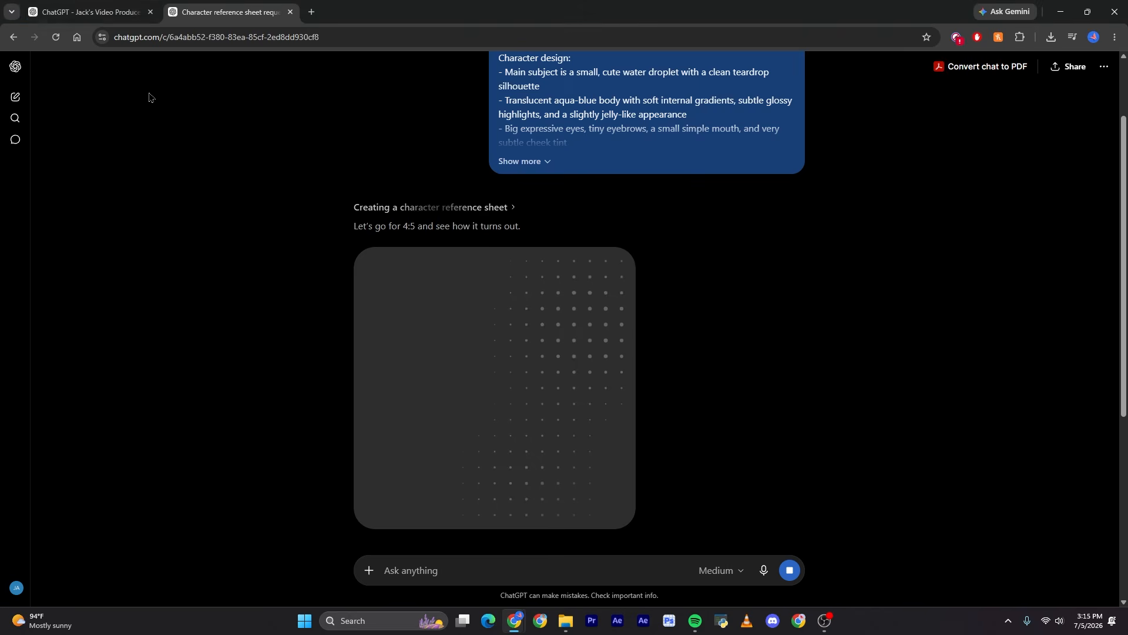
pyautogui.click(124, 9)
pyautogui.scroll(-1, 419, 272)
pyautogui.scroll(3, 419, 272)
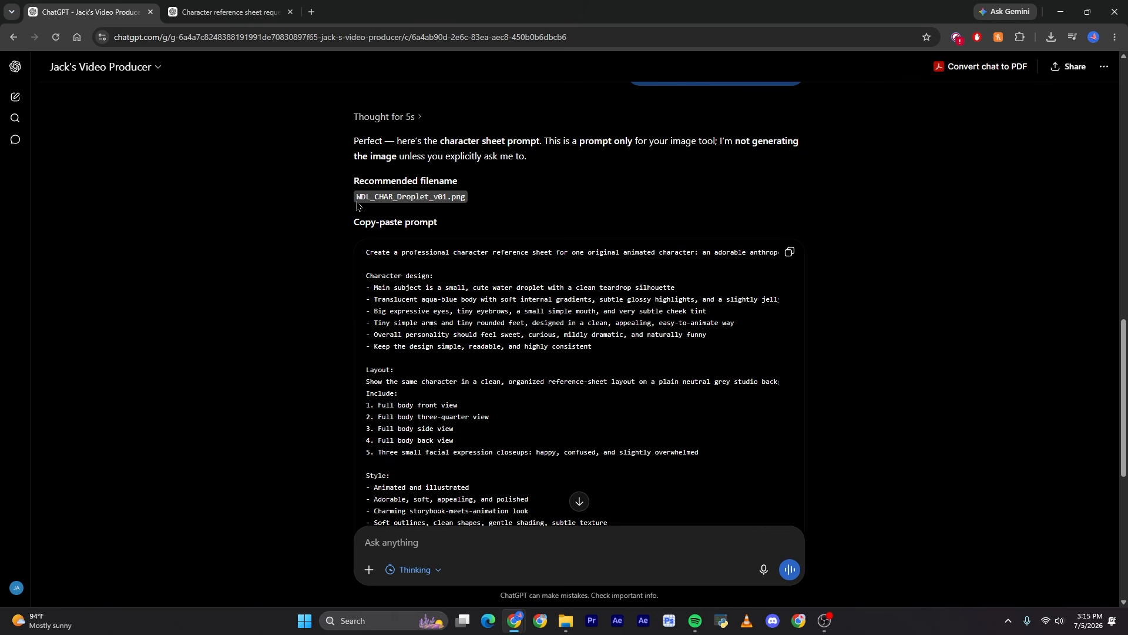
pyautogui.moveTo(356, 316); pyautogui.dragTo(472, 319)
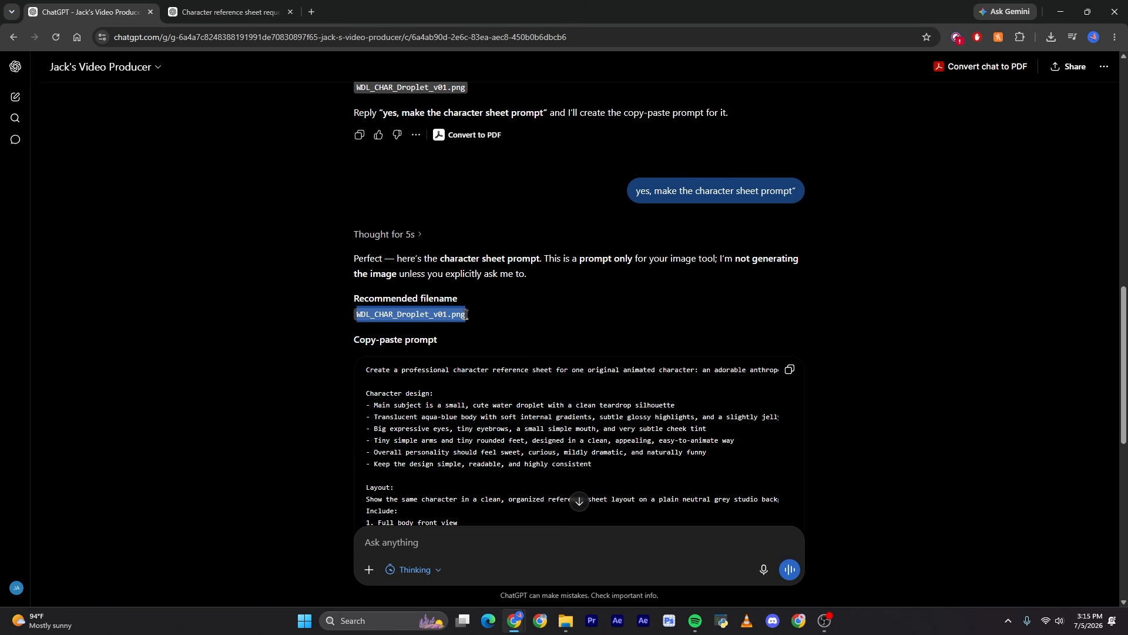
pyautogui.click(356, 321)
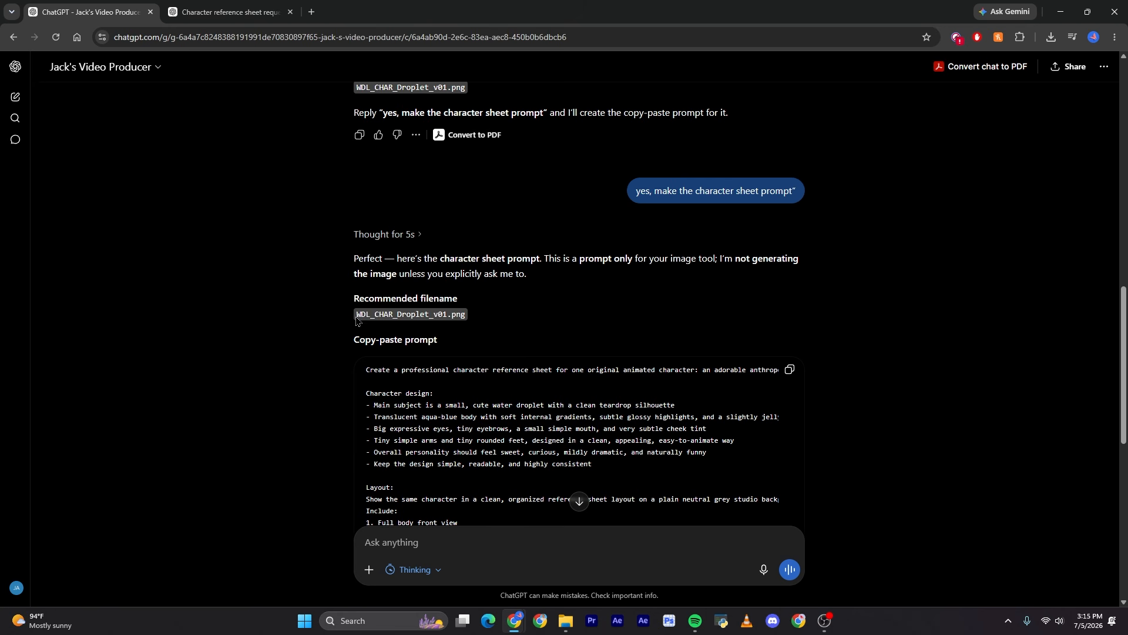
# Switch to the image chat and inspect the droplet character sheet, including its enlarged preview.
pyautogui.hotkey('ctrl', 'Tab')
pyautogui.click(518, 308)
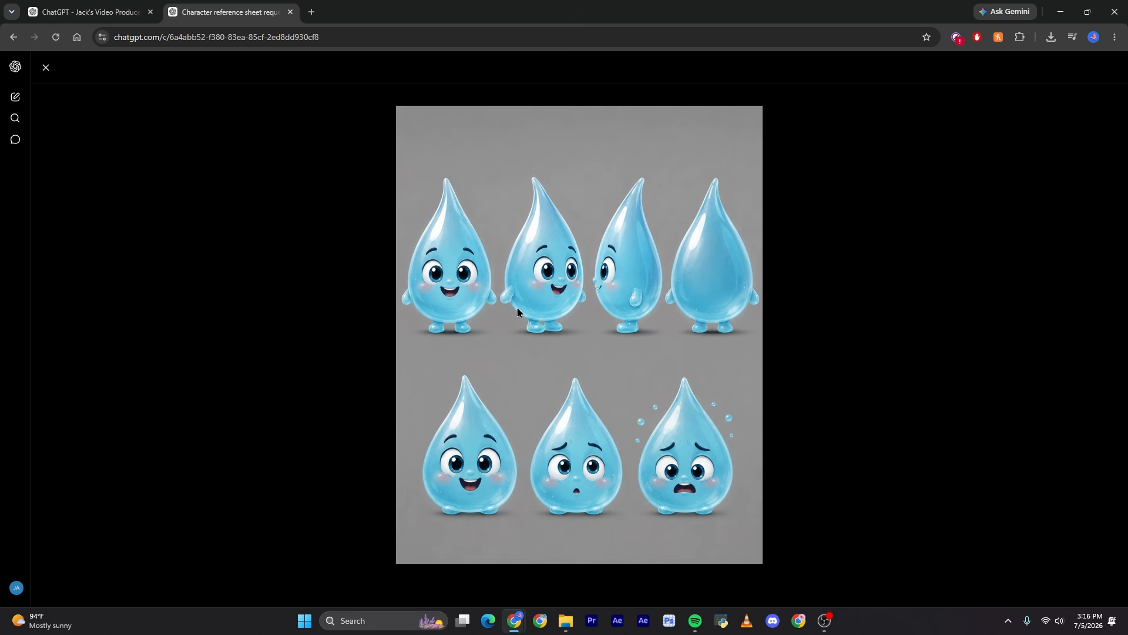
pyautogui.press('Escape')
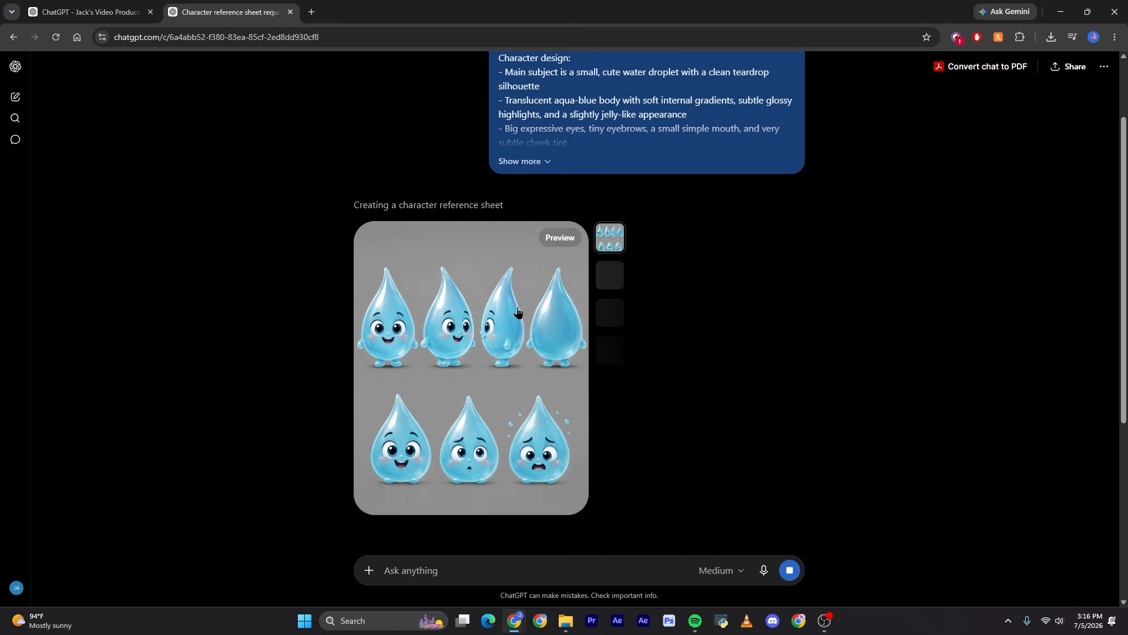
pyautogui.scroll(1, 382, 289)
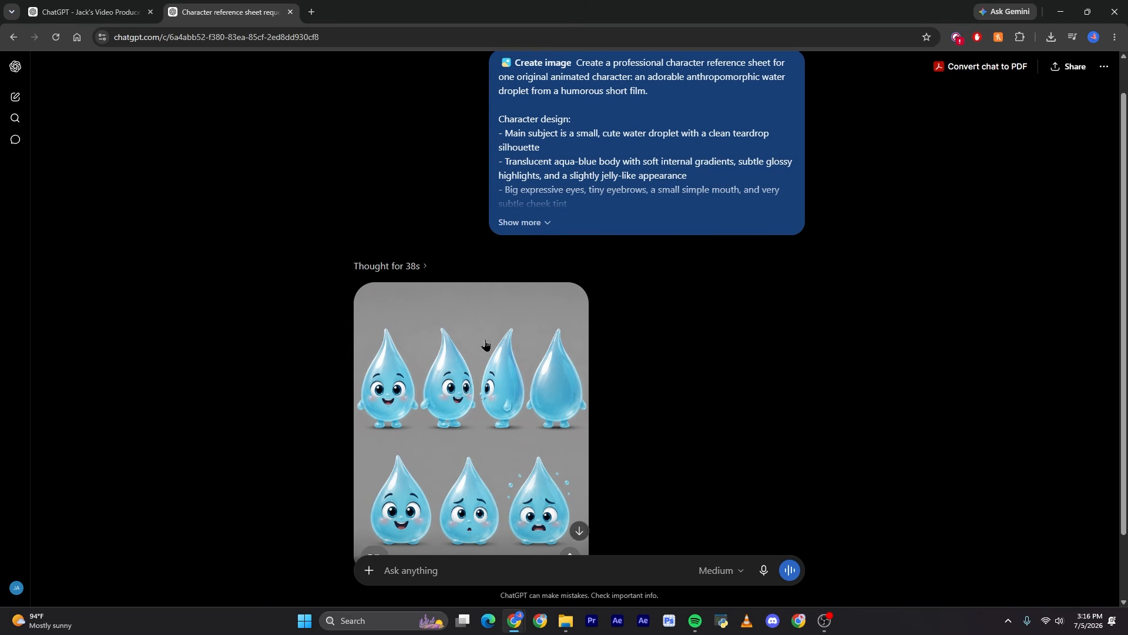
pyautogui.scroll(1, 486, 350)
pyautogui.scroll(-2, 475, 382)
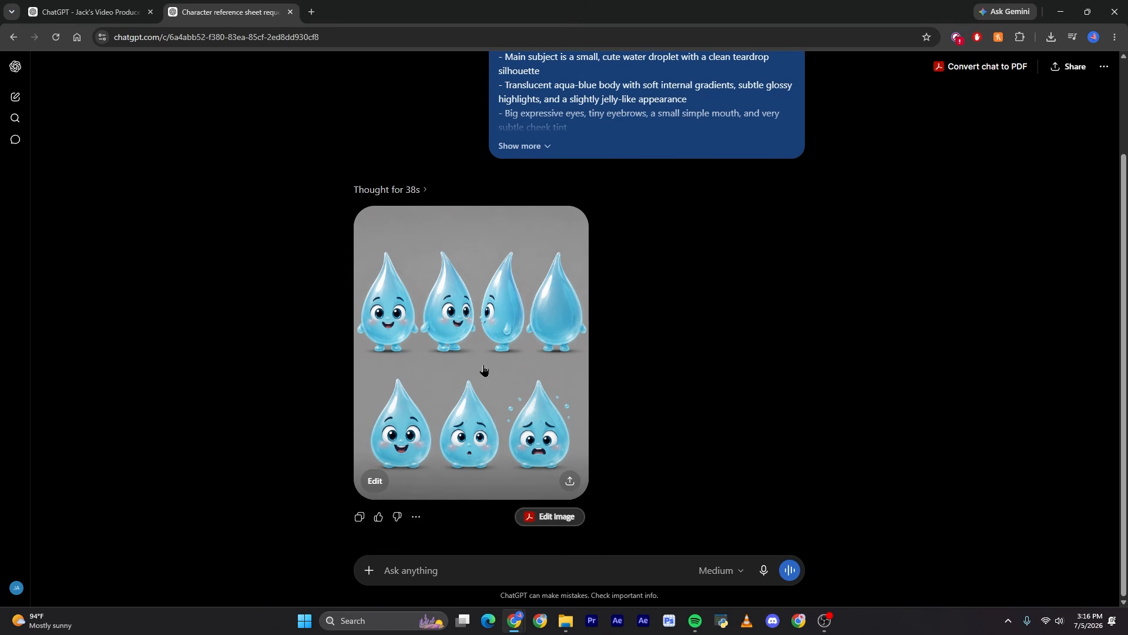
# Open the finished droplet character sheet at full size and download the image.
pyautogui.click(484, 370)
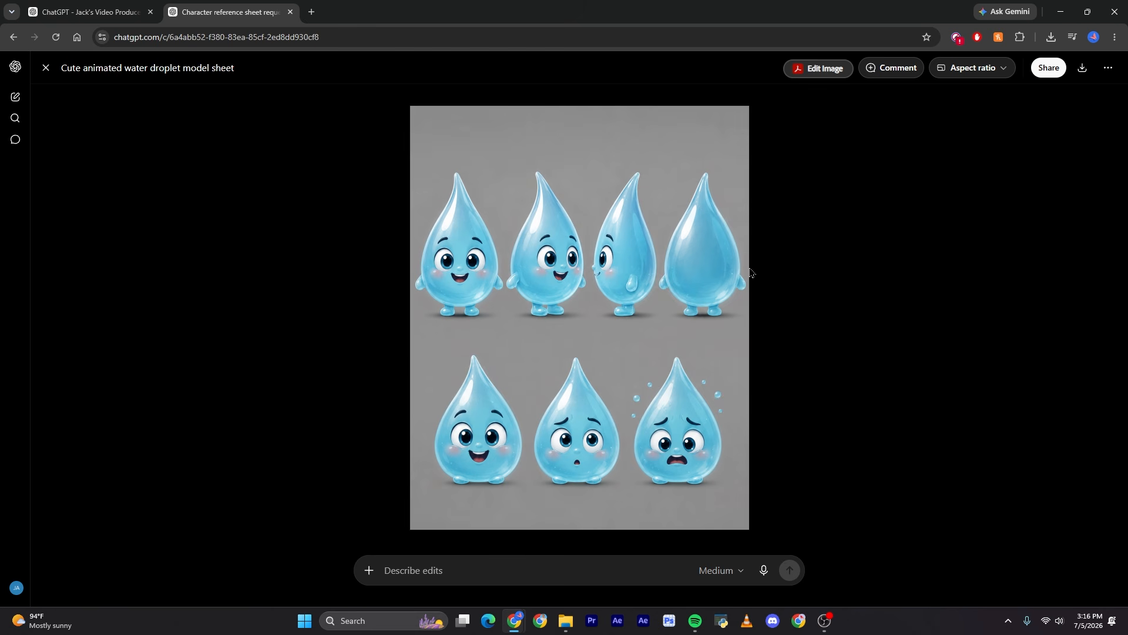
pyautogui.click(1081, 70)
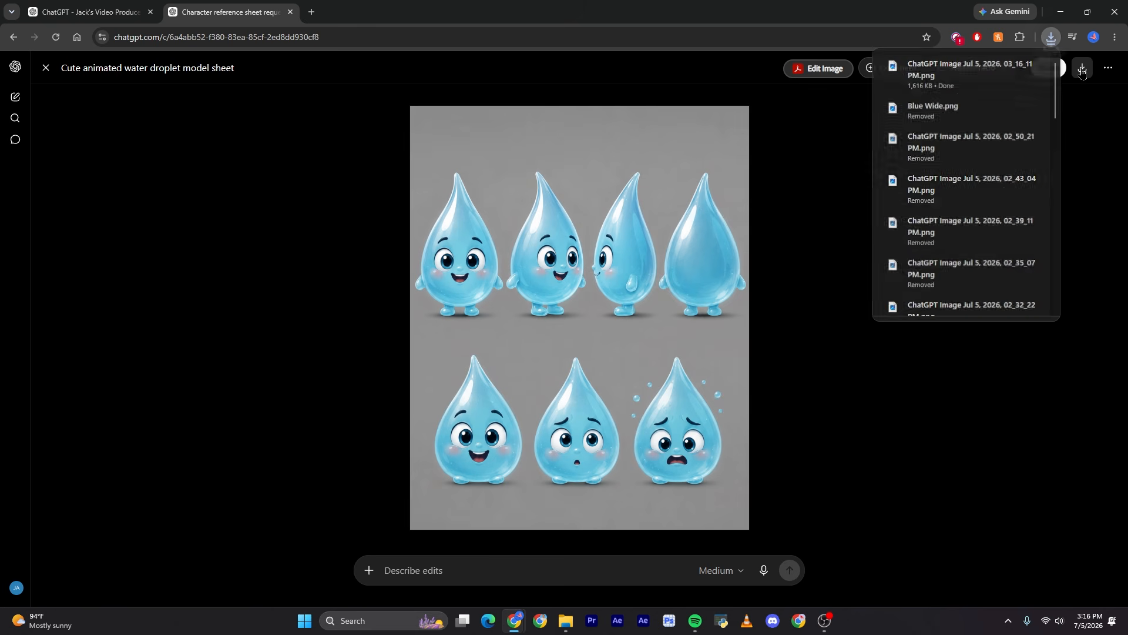
pyautogui.press('Escape')
# Take the recommended filename from the Video Producer chat and name the character sheet in the Assets folder WDL_CHAR_Droplet_v01.png.
pyautogui.click(62, 6)
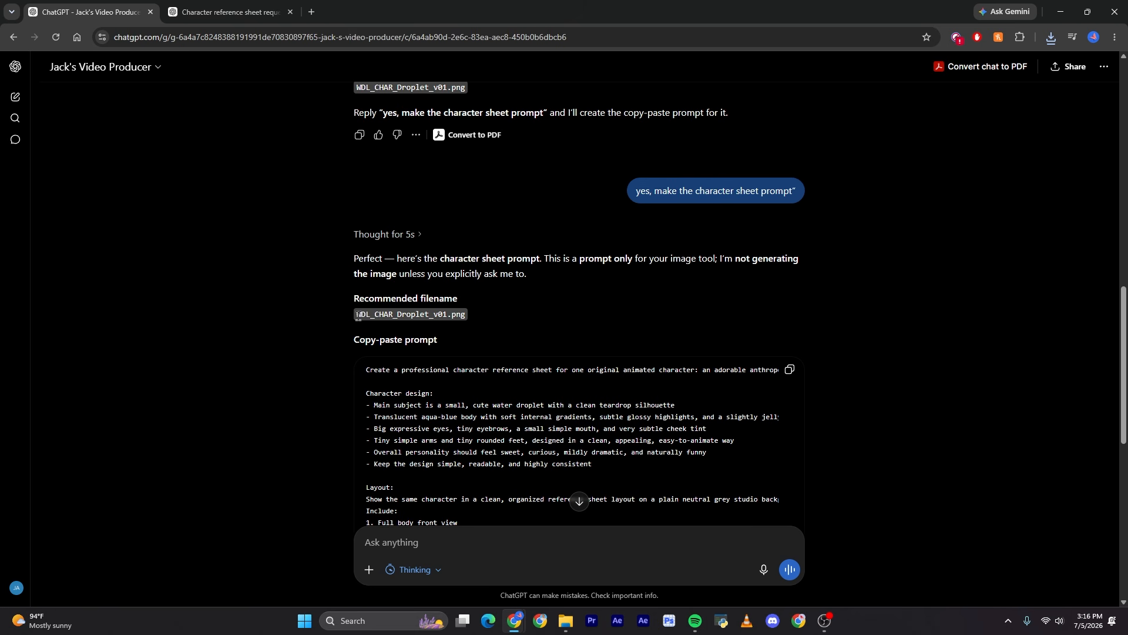
pyautogui.moveTo(357, 314); pyautogui.dragTo(469, 316)
pyautogui.hotkey('alt', 'Tab')
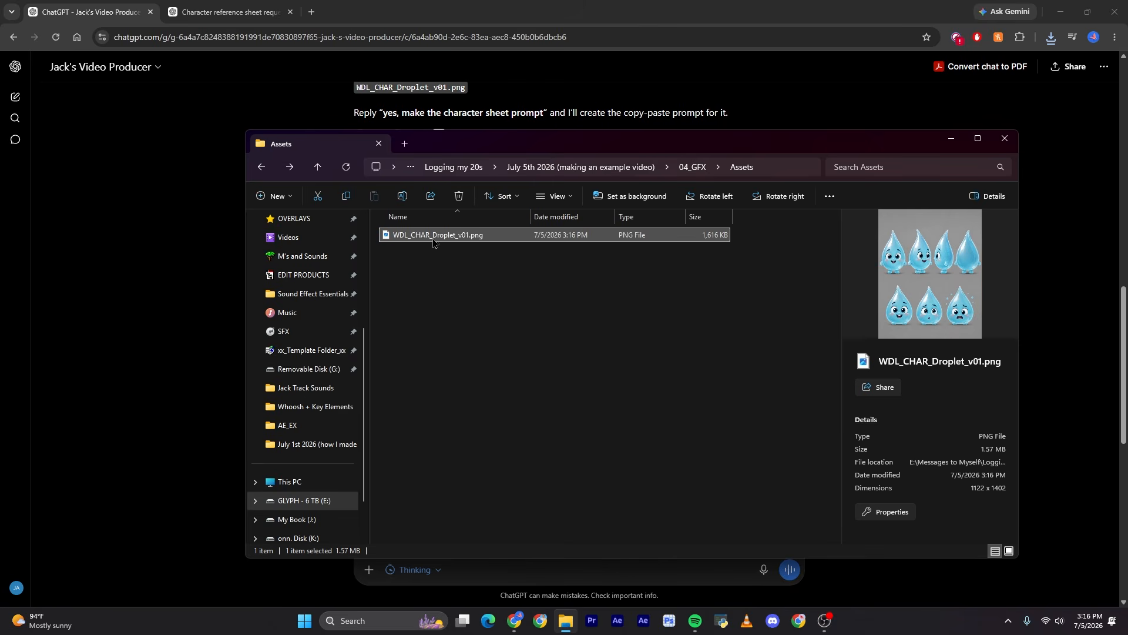
pyautogui.press('F2')
pyautogui.click(470, 255)
pyautogui.hotkey('ctrl', 'a')
pyautogui.hotkey('alt', 'Tab')
# Read the notes below the character sheet prompt to find out which asset comes next.
pyautogui.scroll(-2, 381, 291)
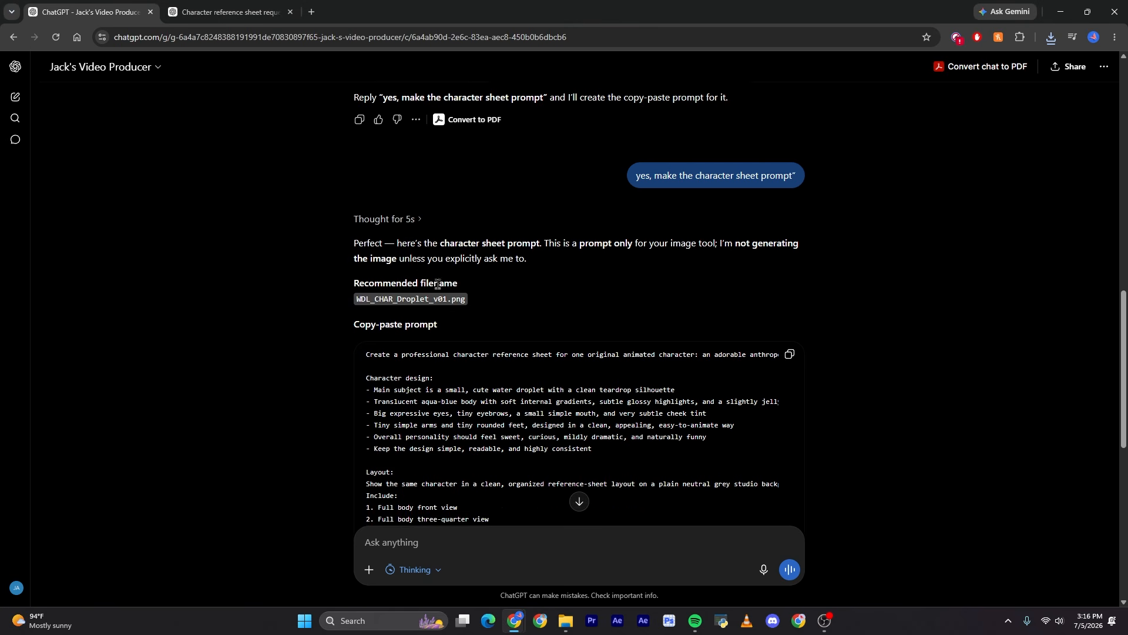
pyautogui.scroll(-5, 380, 290)
pyautogui.moveTo(377, 399); pyautogui.dragTo(482, 403)
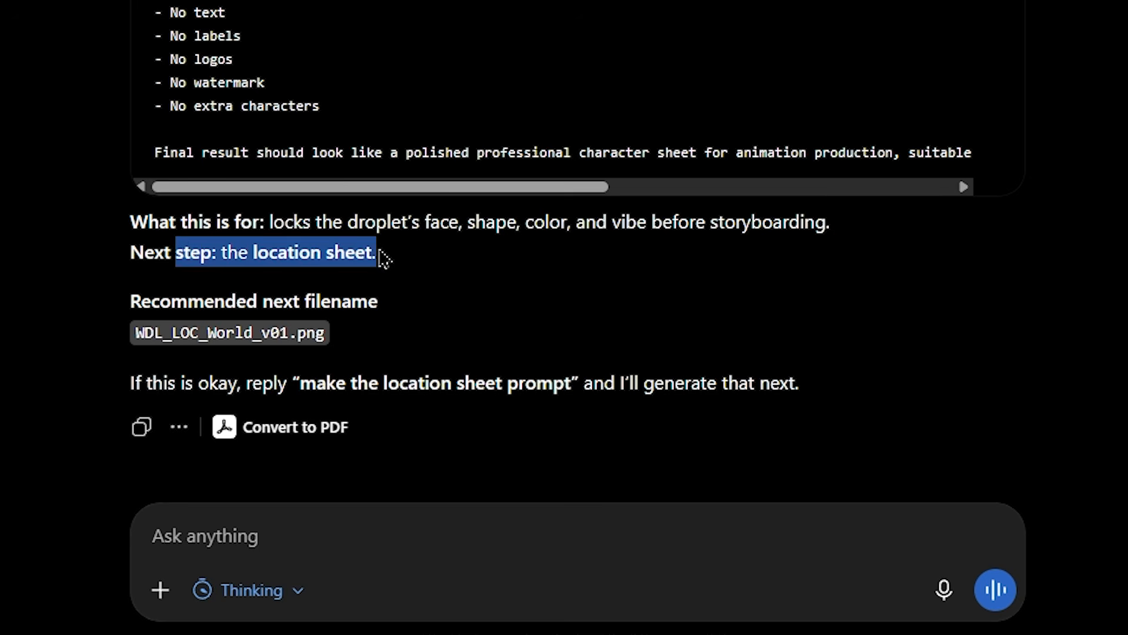
pyautogui.click(204, 263)
pyautogui.moveTo(236, 256); pyautogui.dragTo(379, 245)
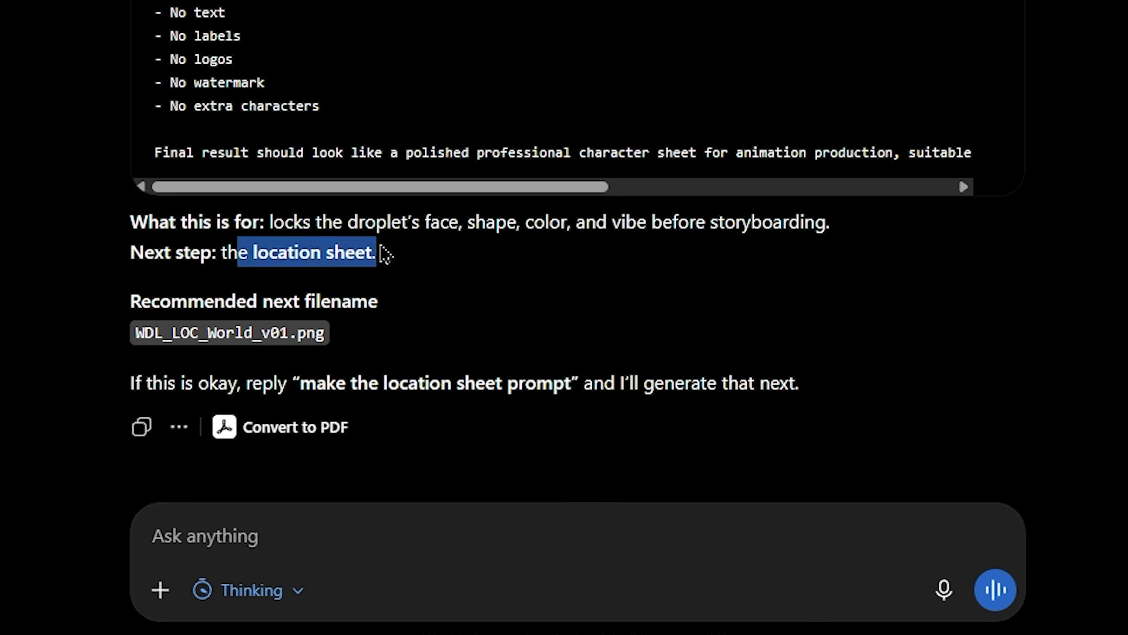
# Copy the suggested wording from the closing line and send it as the reply "make the location sheet prompt".
pyautogui.click(124, 389)
pyautogui.moveTo(124, 387); pyautogui.dragTo(810, 388)
pyautogui.moveTo(570, 383); pyautogui.dragTo(306, 391)
pyautogui.hotkey('ctrl', 'c')
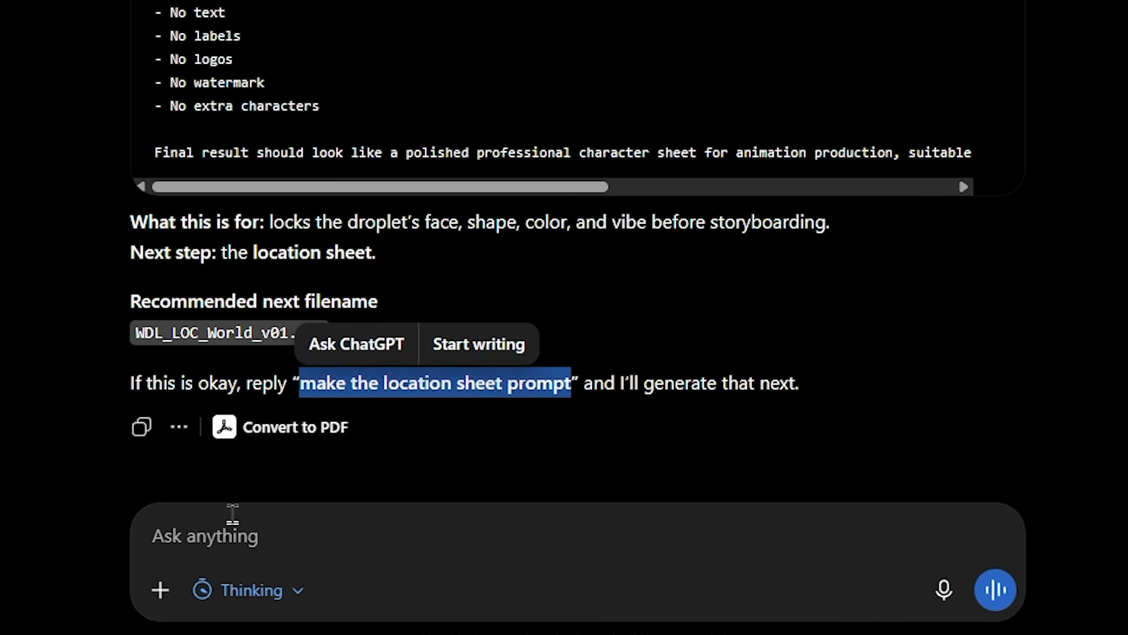
pyautogui.click(240, 538)
pyautogui.hotkey('ctrl', 'v')
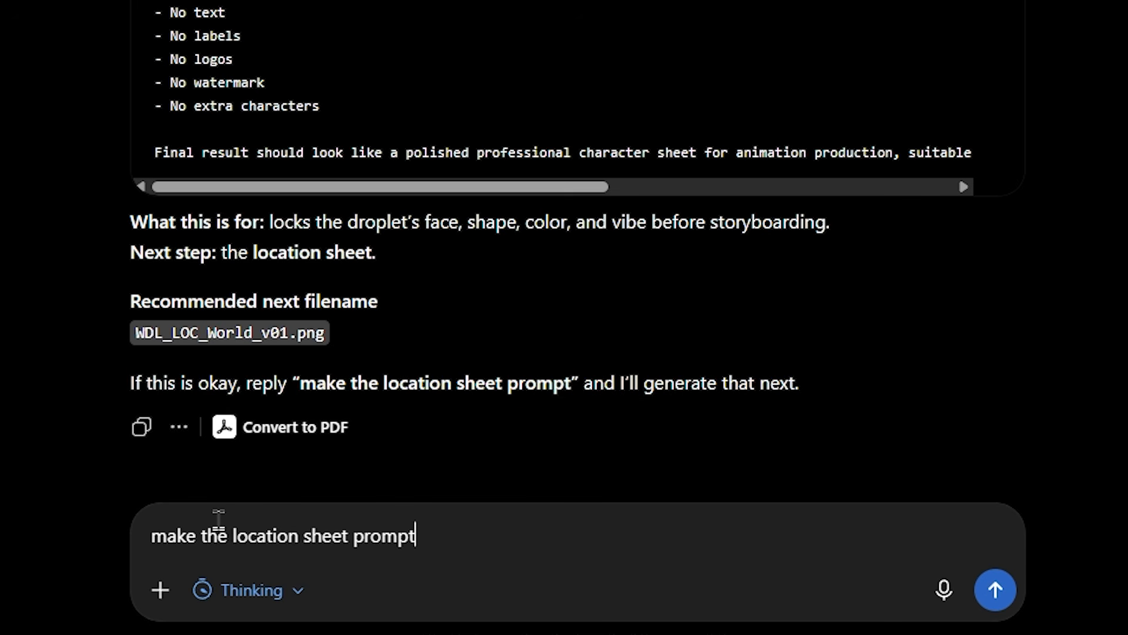
pyautogui.press('Return')
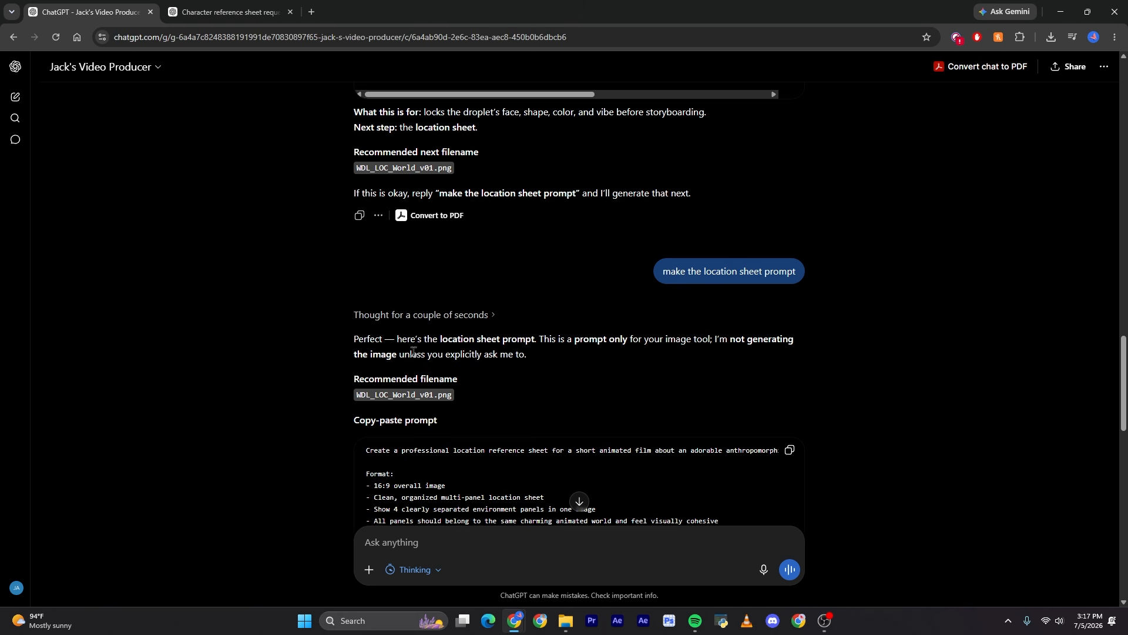
# Read the location sheet answer, from its introduction and format down to the environment panels and continuity requirements.
pyautogui.moveTo(441, 339); pyautogui.dragTo(591, 340)
pyautogui.click(592, 340)
pyautogui.scroll(-1, 592, 340)
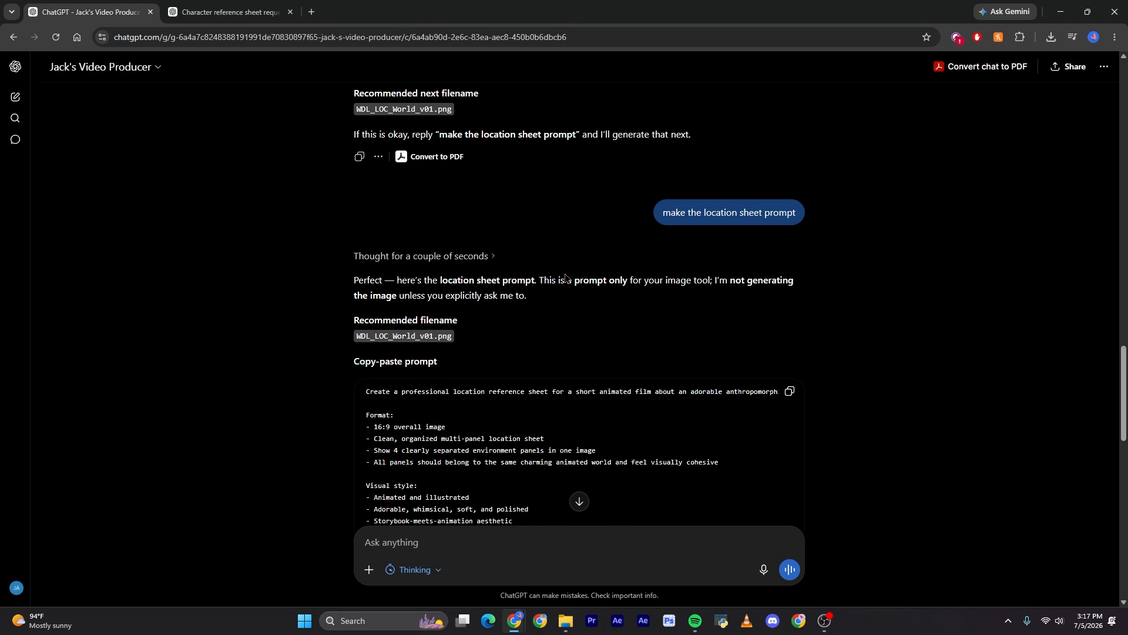
pyautogui.moveTo(575, 280); pyautogui.dragTo(686, 282)
pyautogui.scroll(-1, 680, 290)
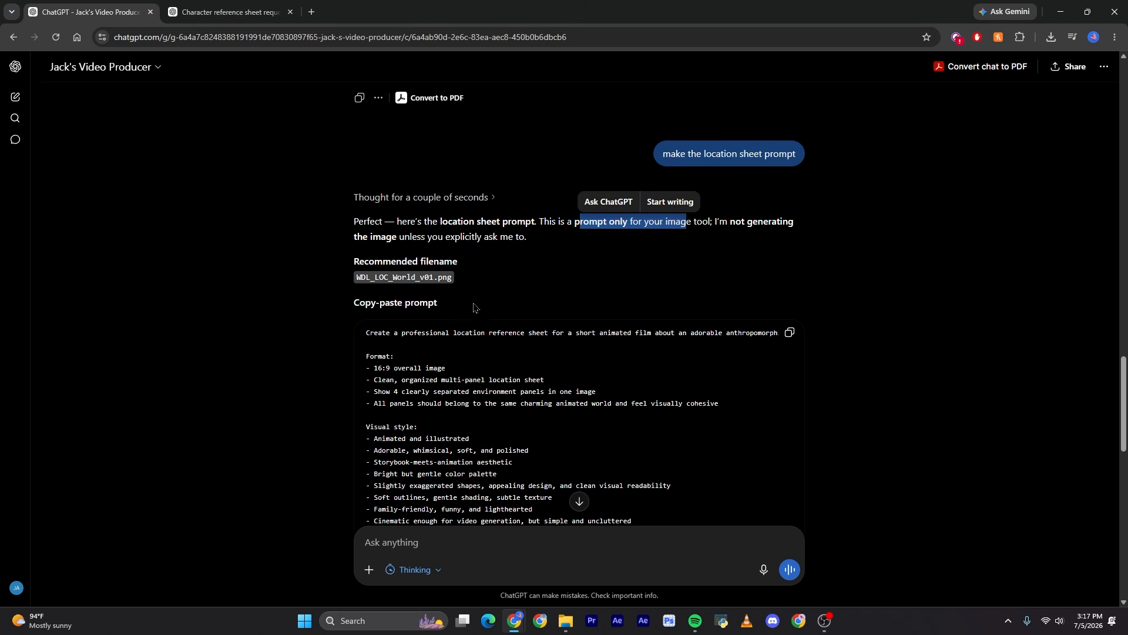
pyautogui.scroll(-9, 494, 344)
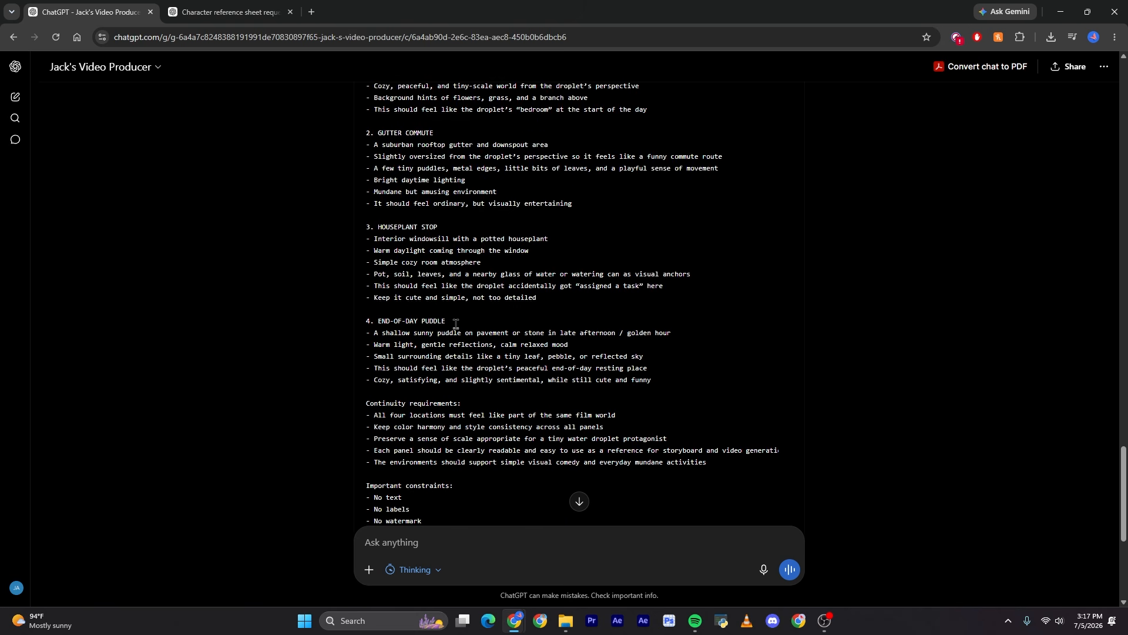
# Copy the complete location sheet prompt from the Video Producer answer after checking its constraints.
pyautogui.scroll(-3, 454, 323)
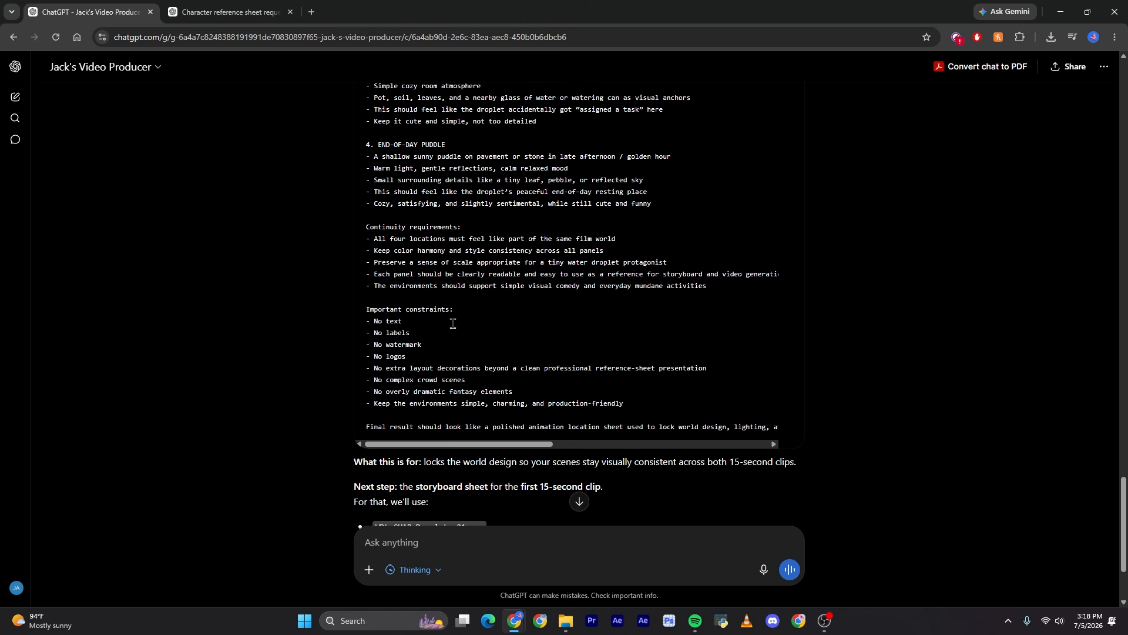
pyautogui.scroll(14, 452, 323)
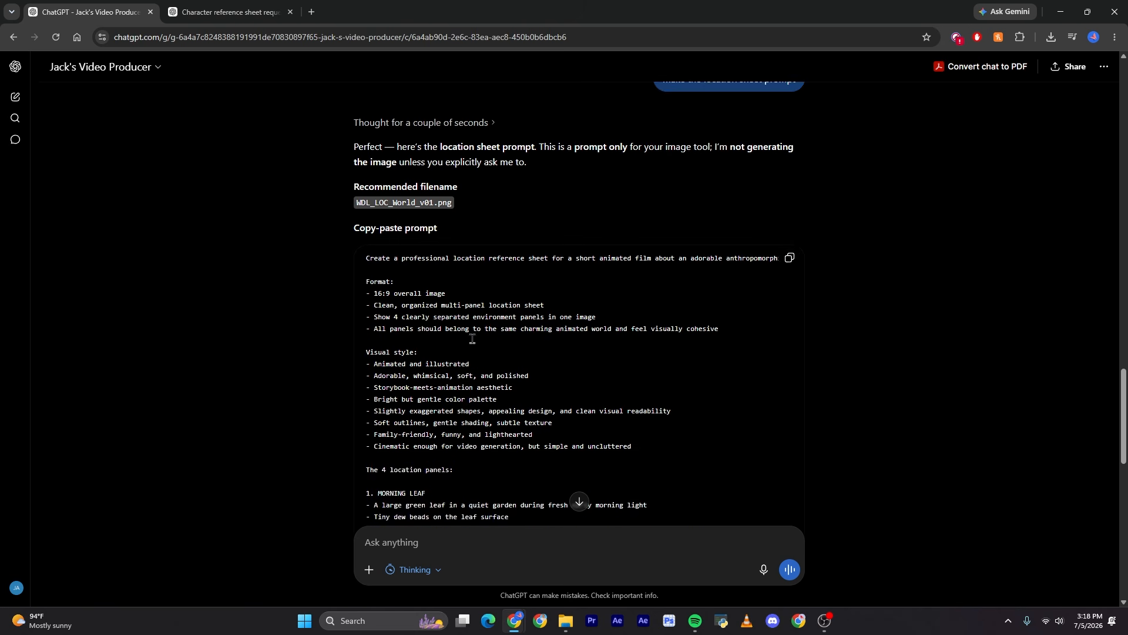
pyautogui.click(788, 334)
pyautogui.scroll(-14, 477, 372)
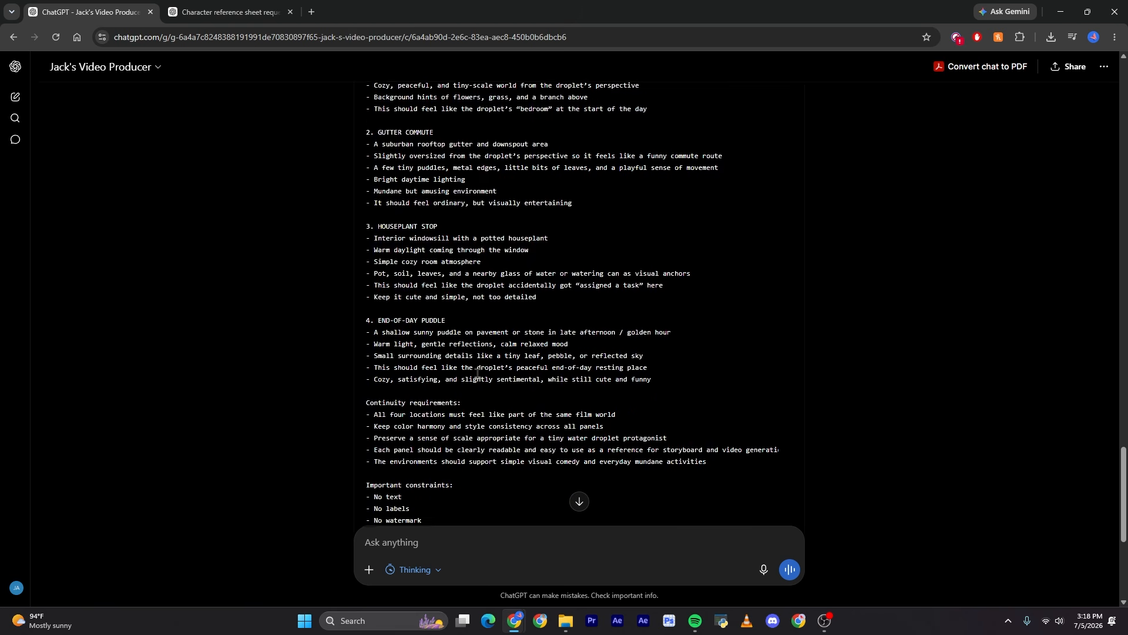
pyautogui.scroll(2, 477, 372)
# Send the copied location sheet prompt in the character reference sheet chat and open the generated four-panel image.
pyautogui.click(216, 13)
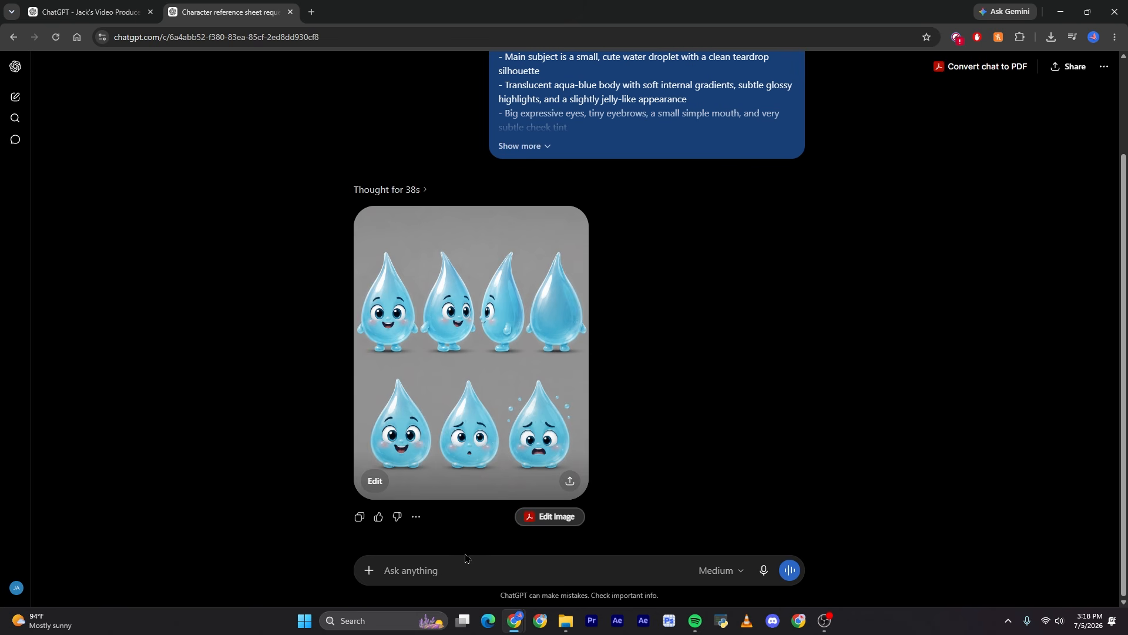
pyautogui.hotkey('ctrl', 'v')
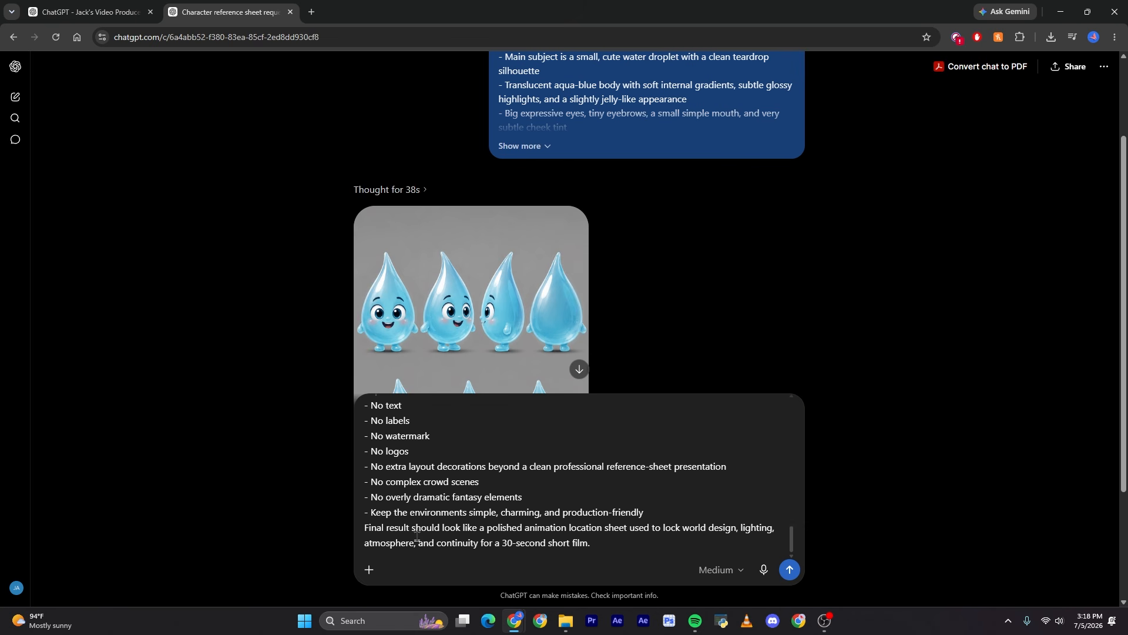
pyautogui.press('Return')
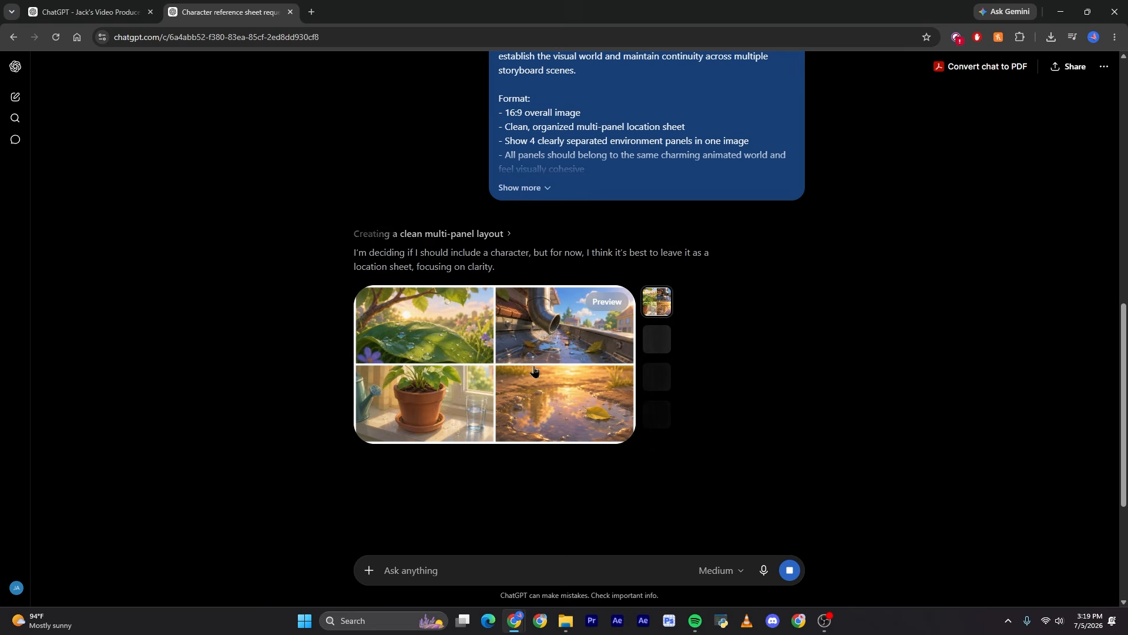
pyautogui.click(535, 371)
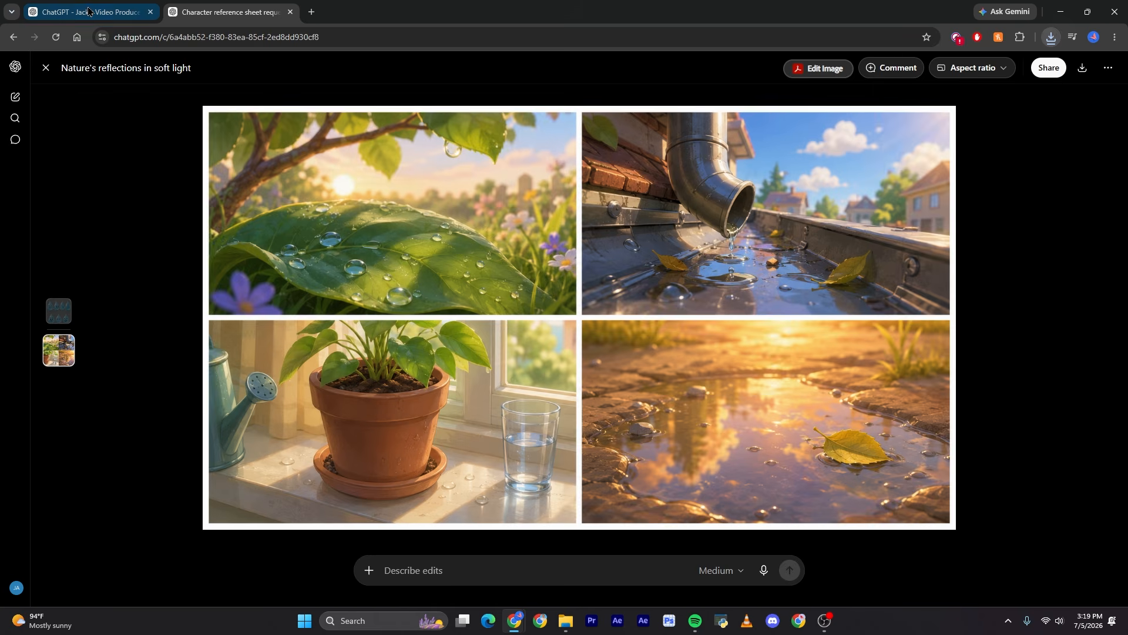
# Look up the recommended filename for the location sheet in the Video Producer chat.
pyautogui.click(91, 12)
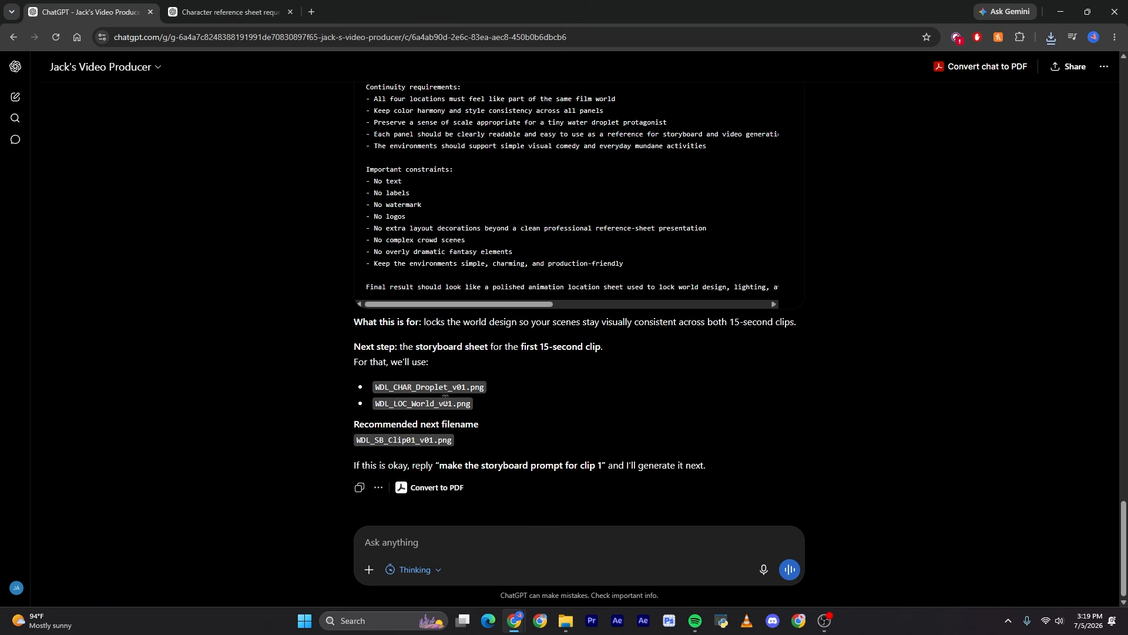
pyautogui.scroll(5, 804, 453)
pyautogui.scroll(15, 804, 453)
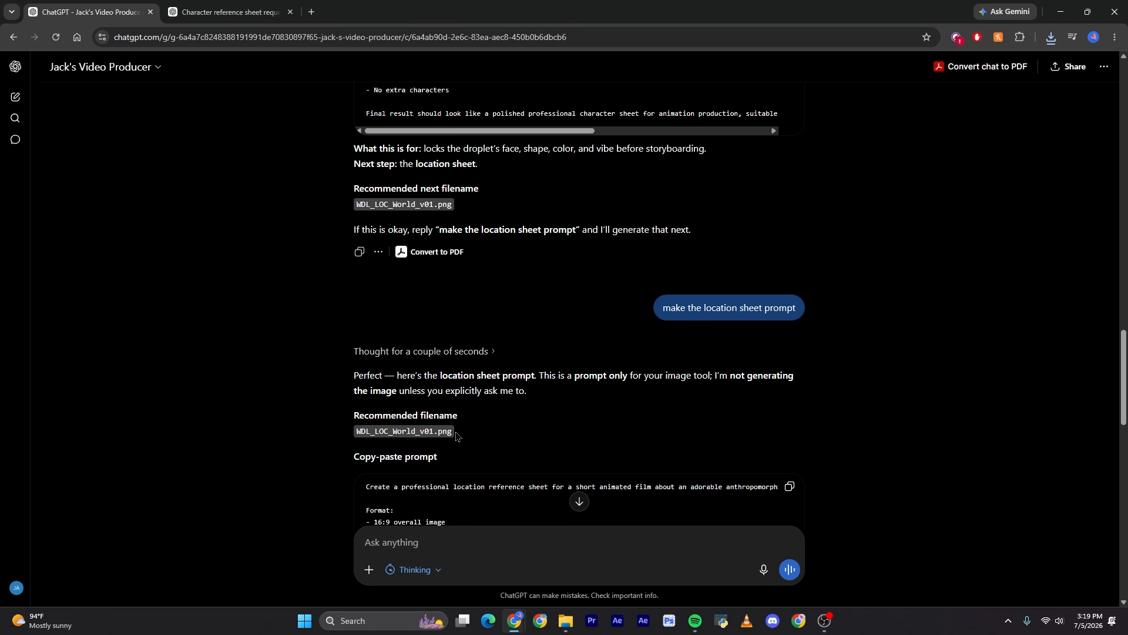
pyautogui.scroll(-10, 455, 435)
# Preview WDL_CHAR_Droplet_v01.png and WDL_LOC_World_v01.png in the Assets folder, and return to the Video Producer chat.
pyautogui.hotkey('alt', 'Tab')
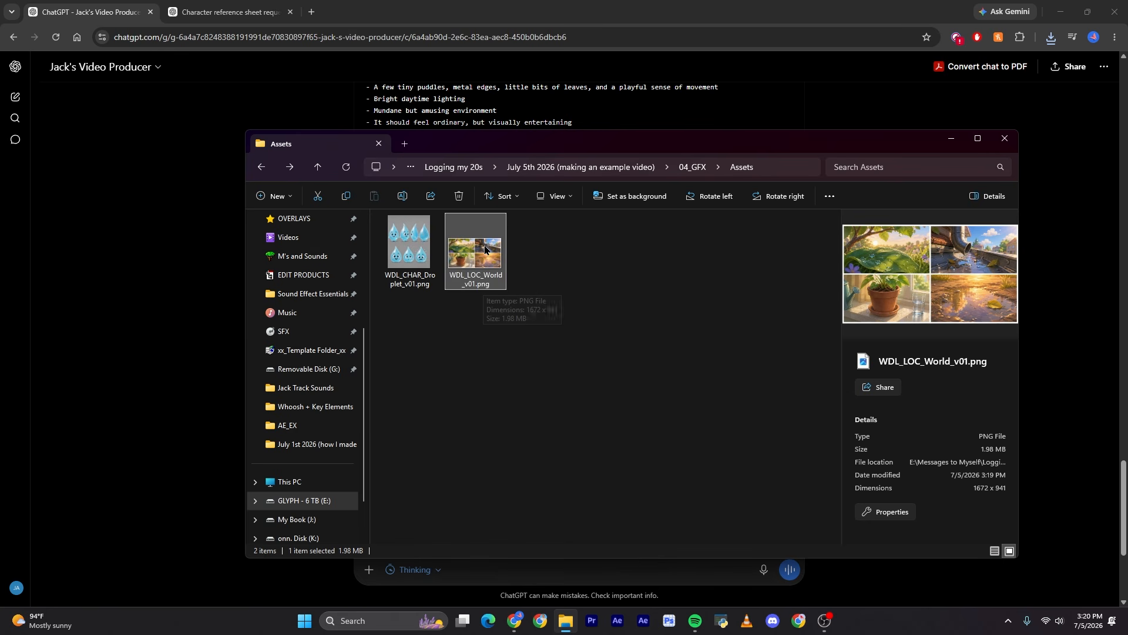
pyautogui.click(395, 259)
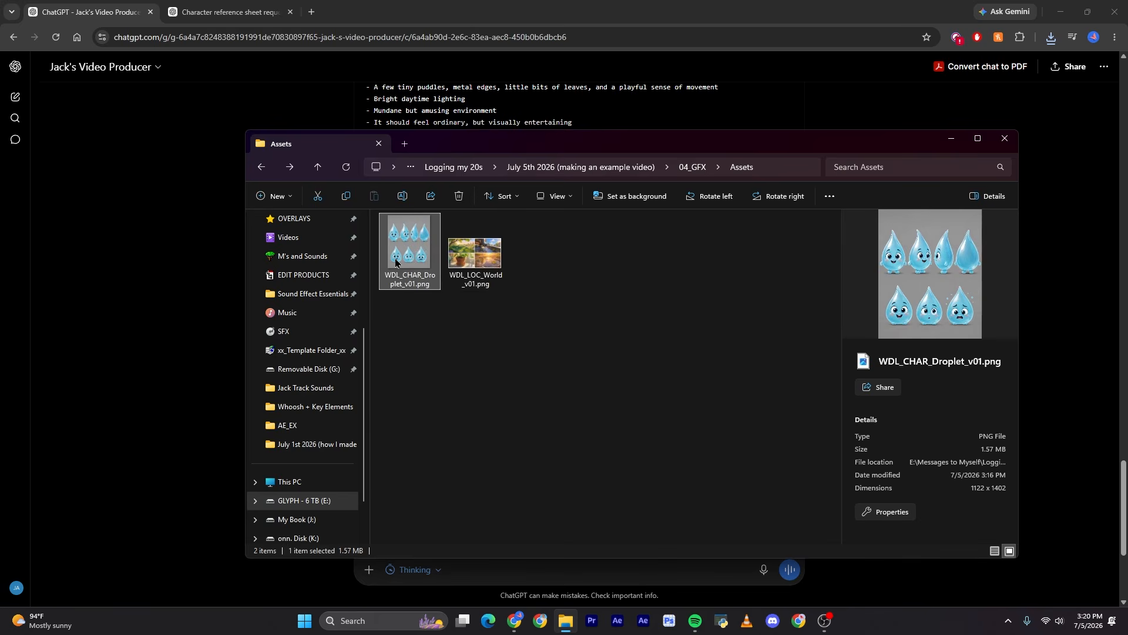
pyautogui.click(459, 263)
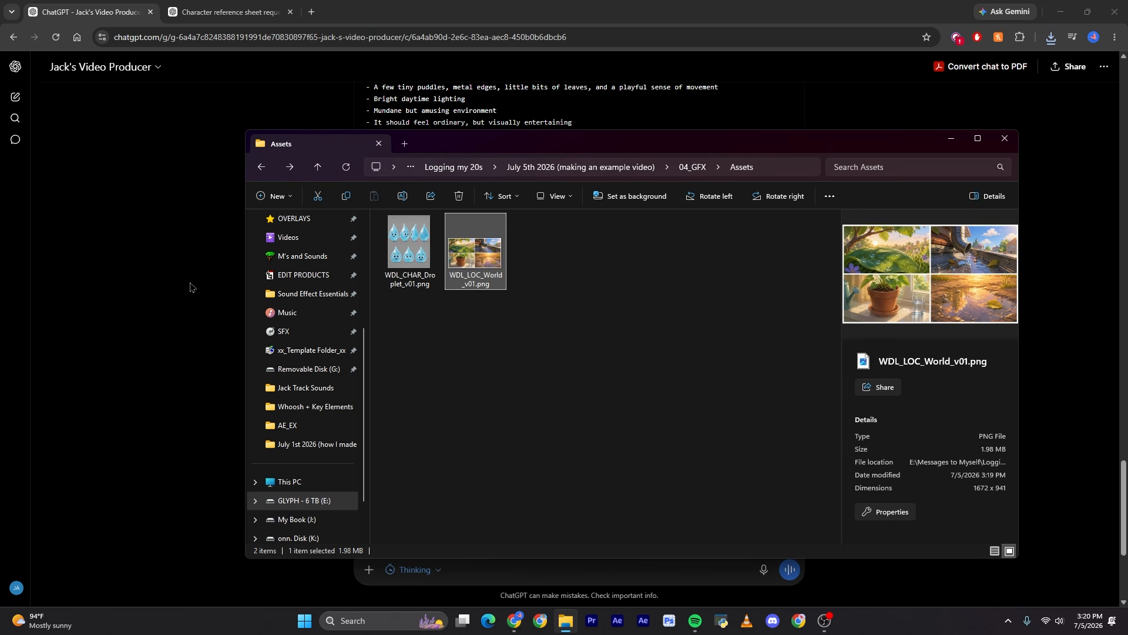
pyautogui.click(403, 258)
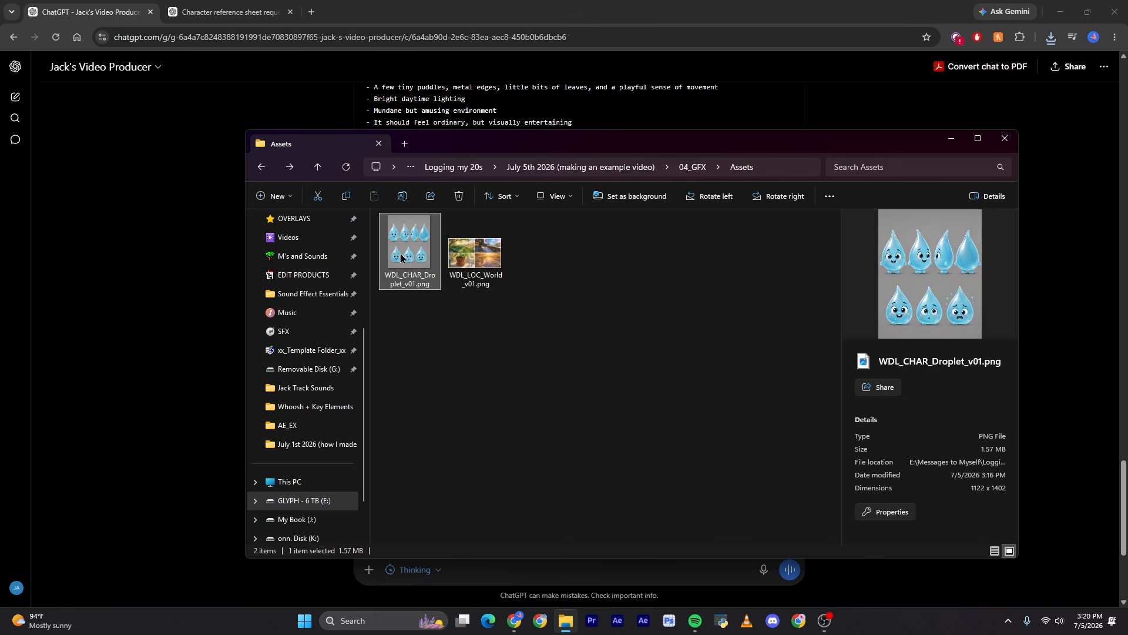
pyautogui.click(464, 263)
pyautogui.click(177, 279)
# Read the notes below the location sheet prompt about the next asset, its reference files and the suggested reply.
pyautogui.scroll(-4, 327, 329)
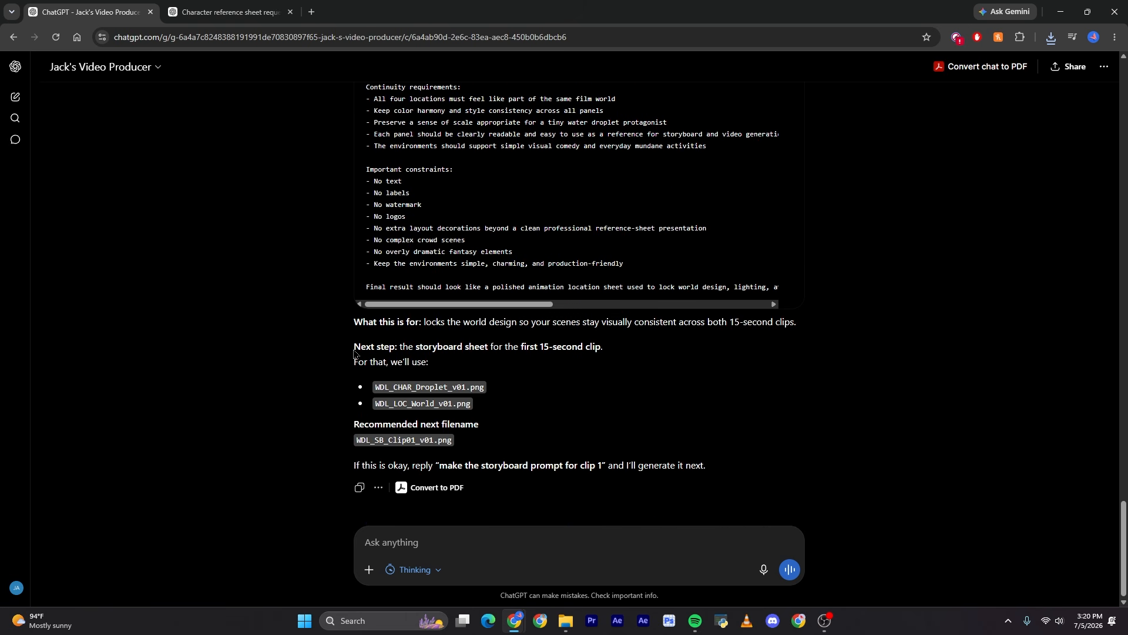
pyautogui.moveTo(355, 352); pyautogui.dragTo(485, 347)
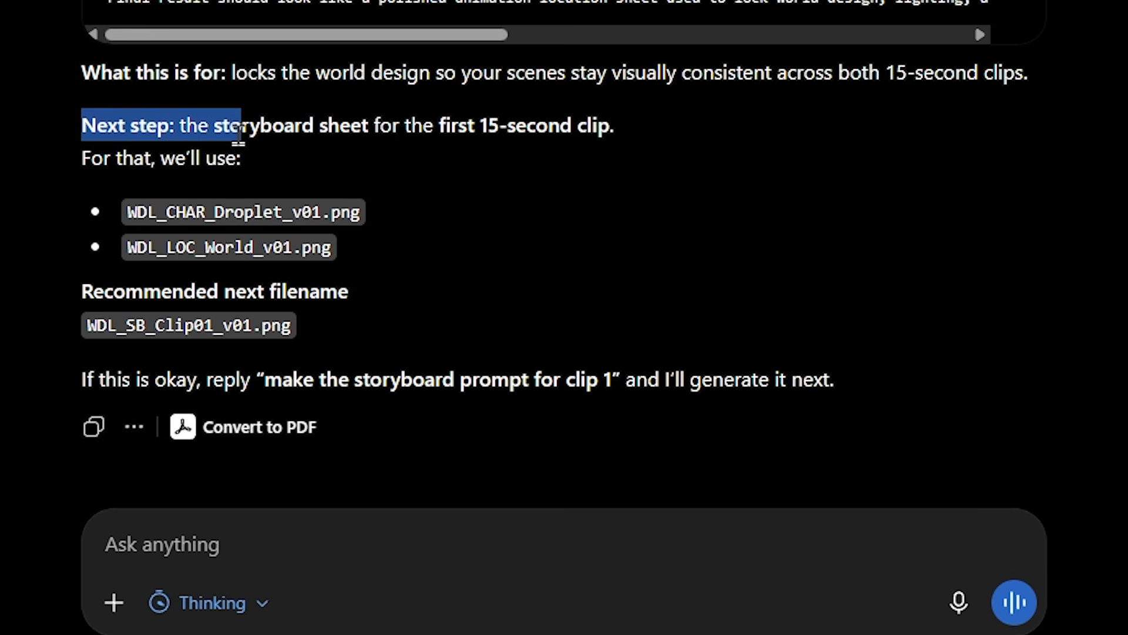
pyautogui.moveTo(362, 125); pyautogui.dragTo(605, 131)
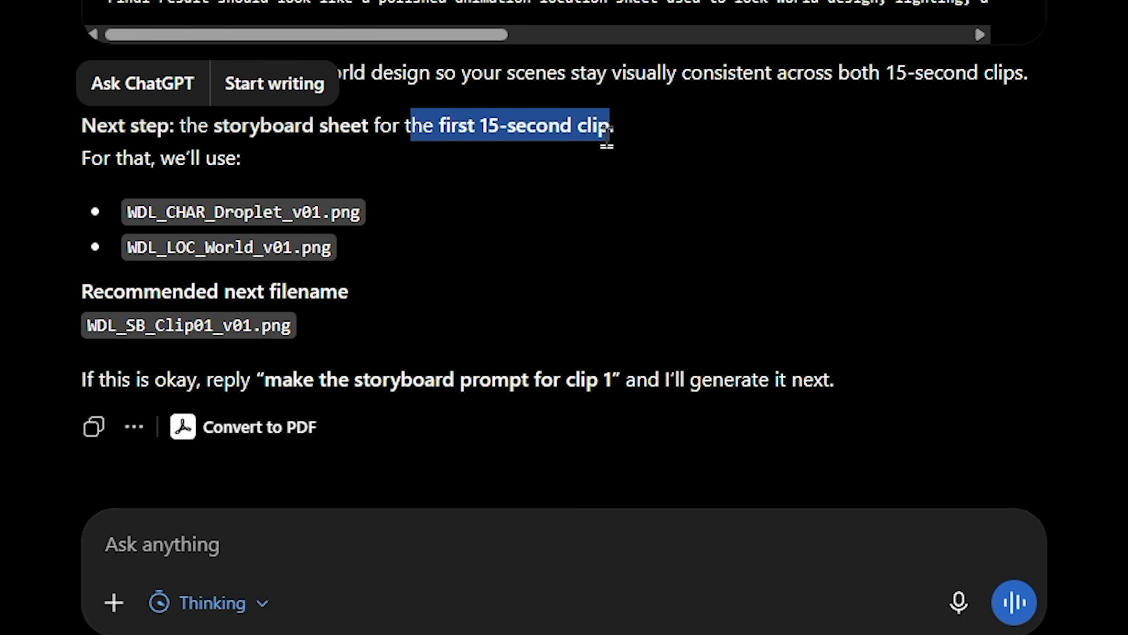
pyautogui.moveTo(606, 131); pyautogui.dragTo(607, 131)
pyautogui.moveTo(114, 382); pyautogui.dragTo(821, 395)
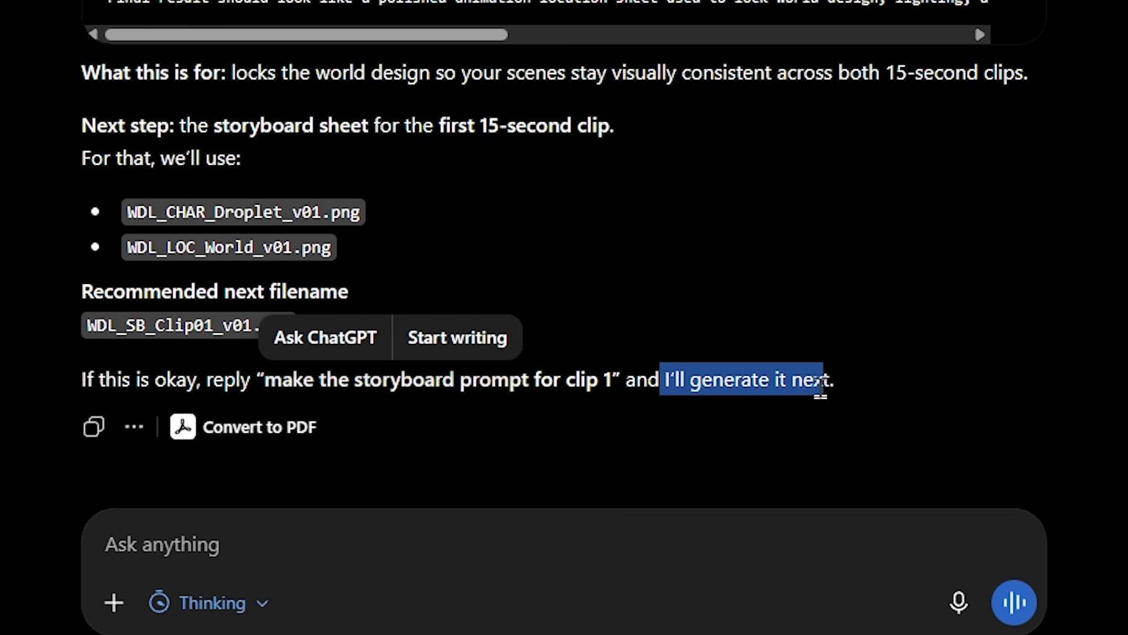
# Copy the suggested wording from the closing line and send it as the reply "make the storyboard prompt for clip 1".
pyautogui.moveTo(265, 381); pyautogui.dragTo(612, 381)
pyautogui.hotkey('ctrl', 'c')
pyautogui.click(372, 529)
pyautogui.hotkey('ctrl', 'v')
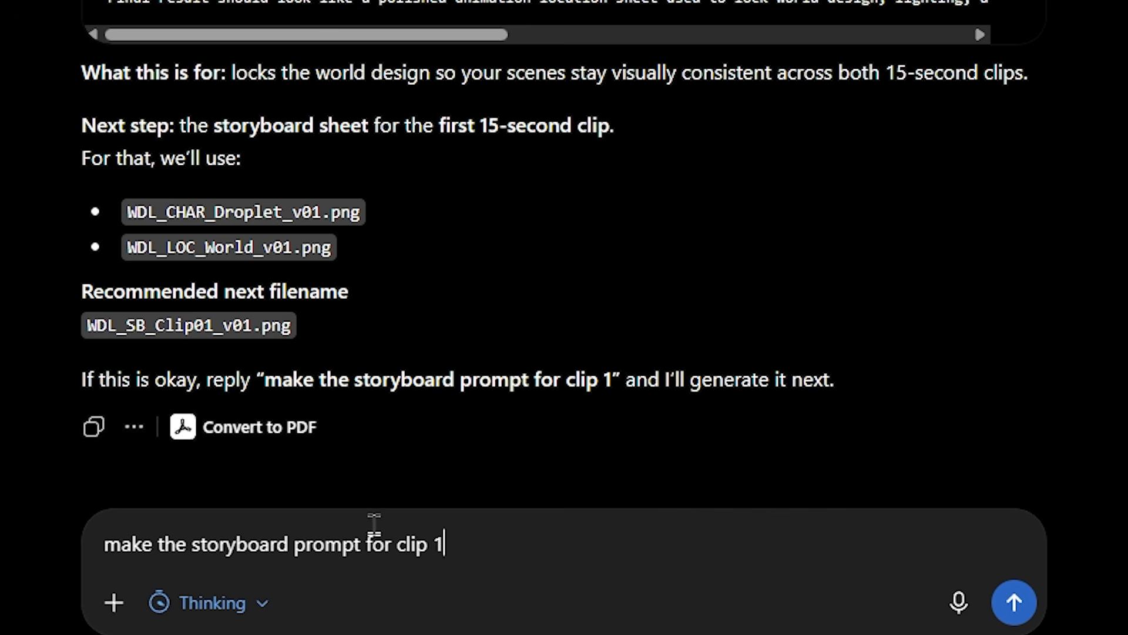
pyautogui.press('Return')
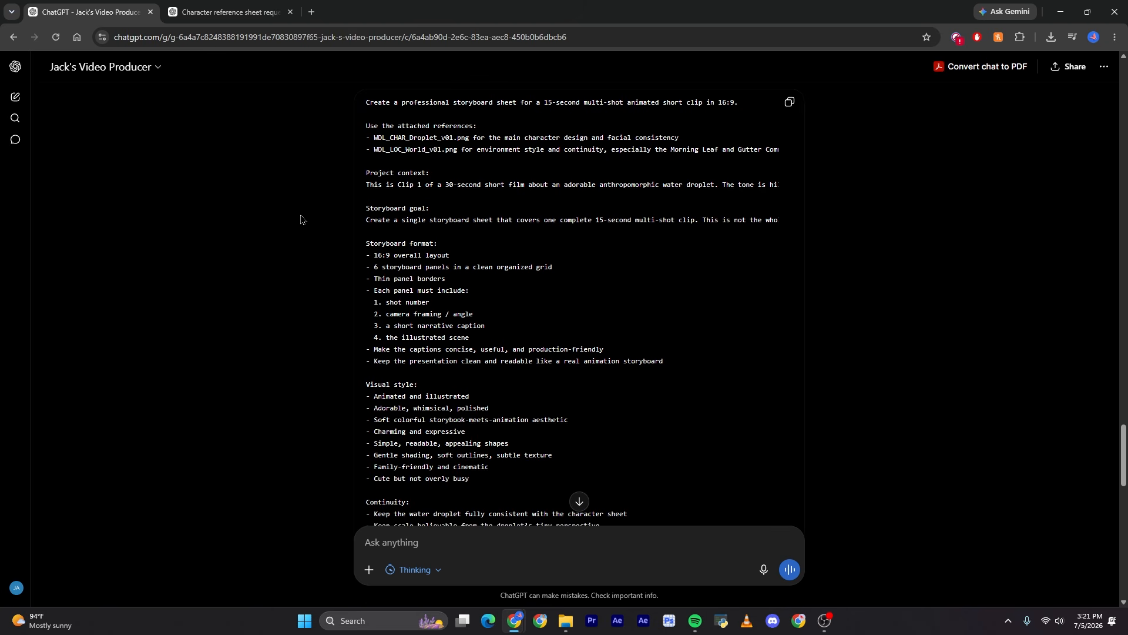
# Read the clip 1 storyboard prompt, focusing on its attached references, storyboard goal and storyboard format.
pyautogui.scroll(2, 301, 220)
pyautogui.scroll(-1, 223, 152)
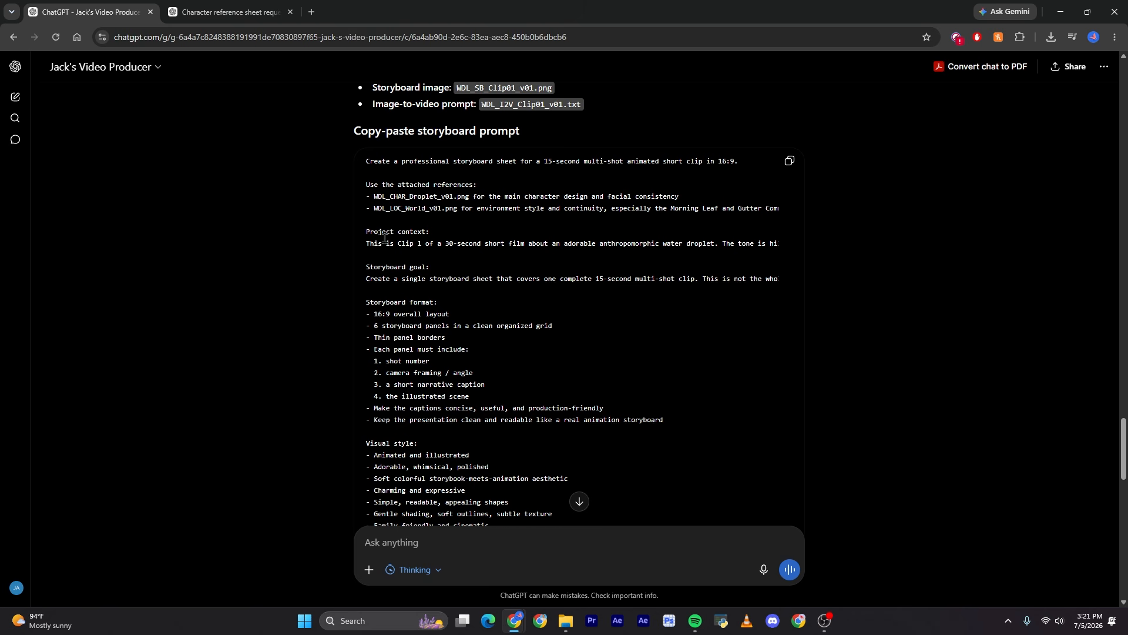
pyautogui.scroll(-1, 387, 237)
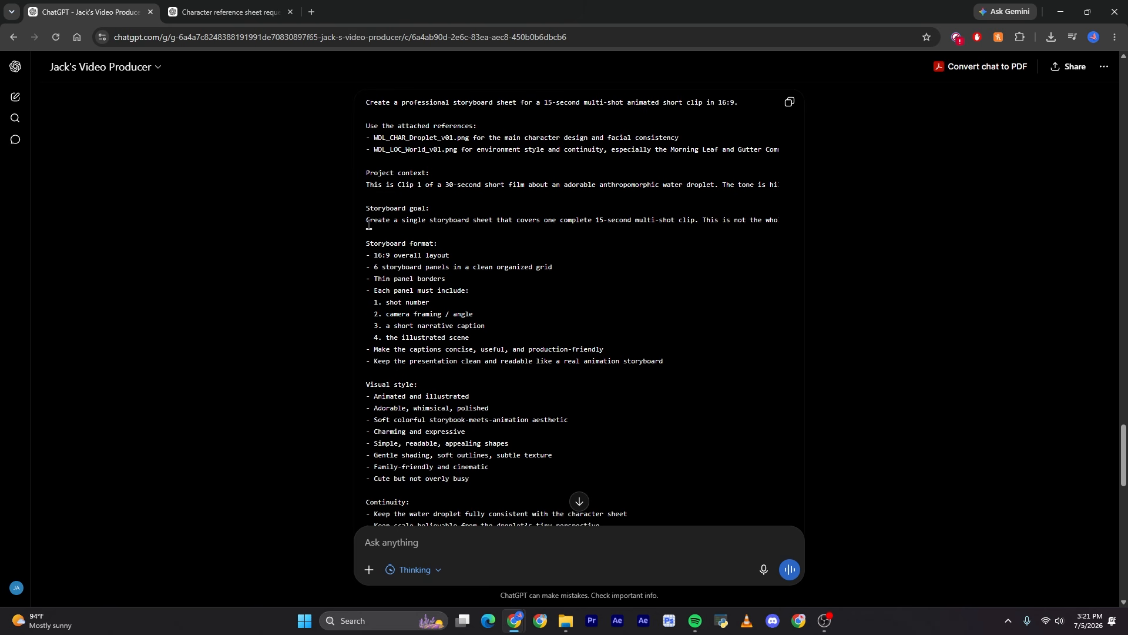
pyautogui.moveTo(368, 223); pyautogui.dragTo(578, 228)
pyautogui.moveTo(749, 229); pyautogui.dragTo(672, 361)
pyautogui.scroll(-3, 664, 317)
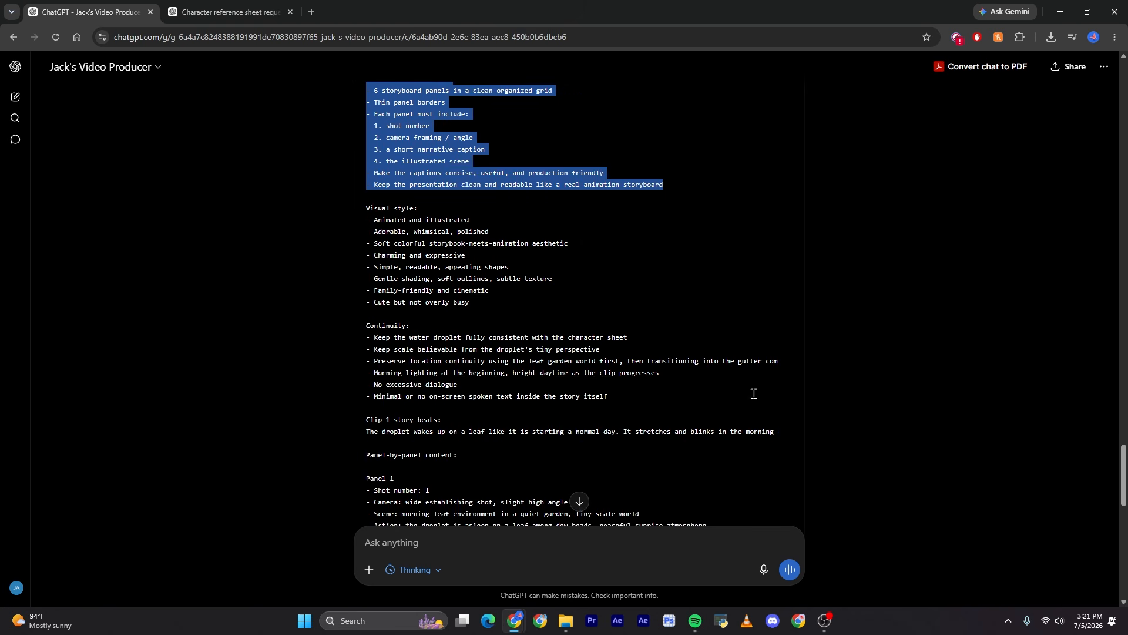
# Copy the full clip 1 storyboard prompt and paste it as a new message in the character reference sheet chat.
pyautogui.scroll(2, 750, 388)
pyautogui.scroll(2, 779, 319)
pyautogui.scroll(1, 779, 319)
pyautogui.click(788, 220)
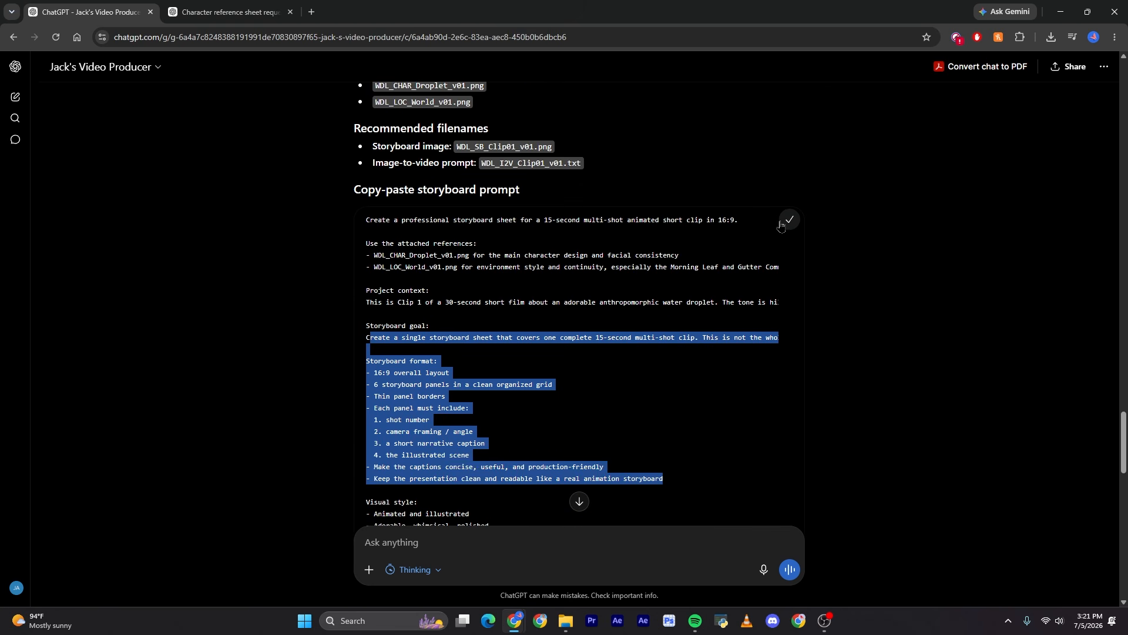
pyautogui.hotkey('ctrl', 'Tab')
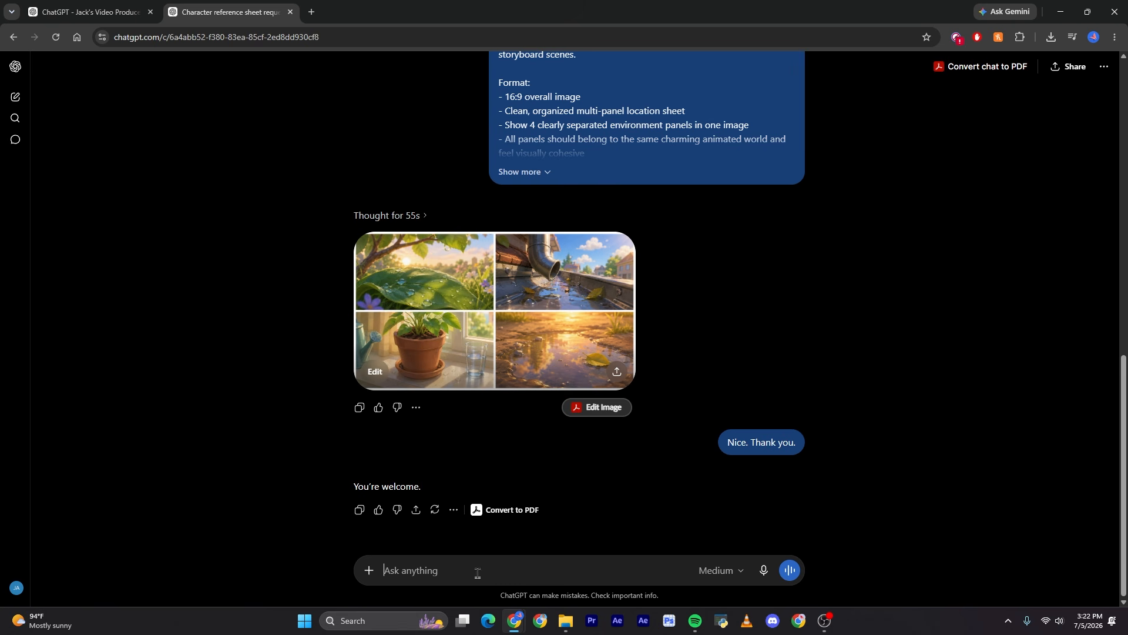
pyautogui.scroll(8, 407, 389)
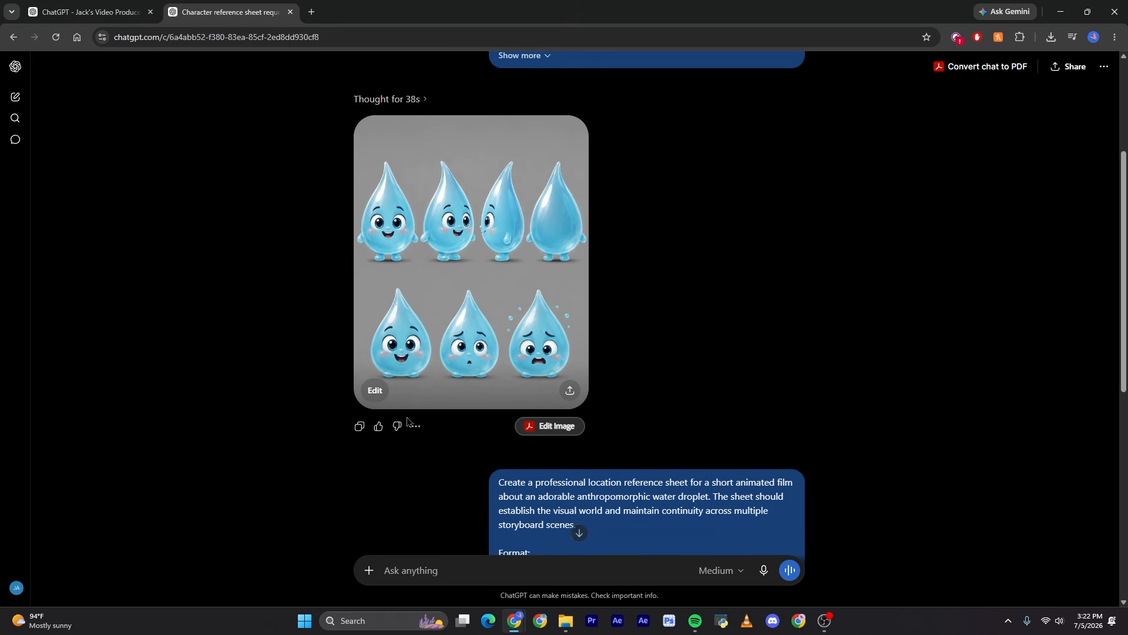
pyautogui.scroll(-8, 478, 331)
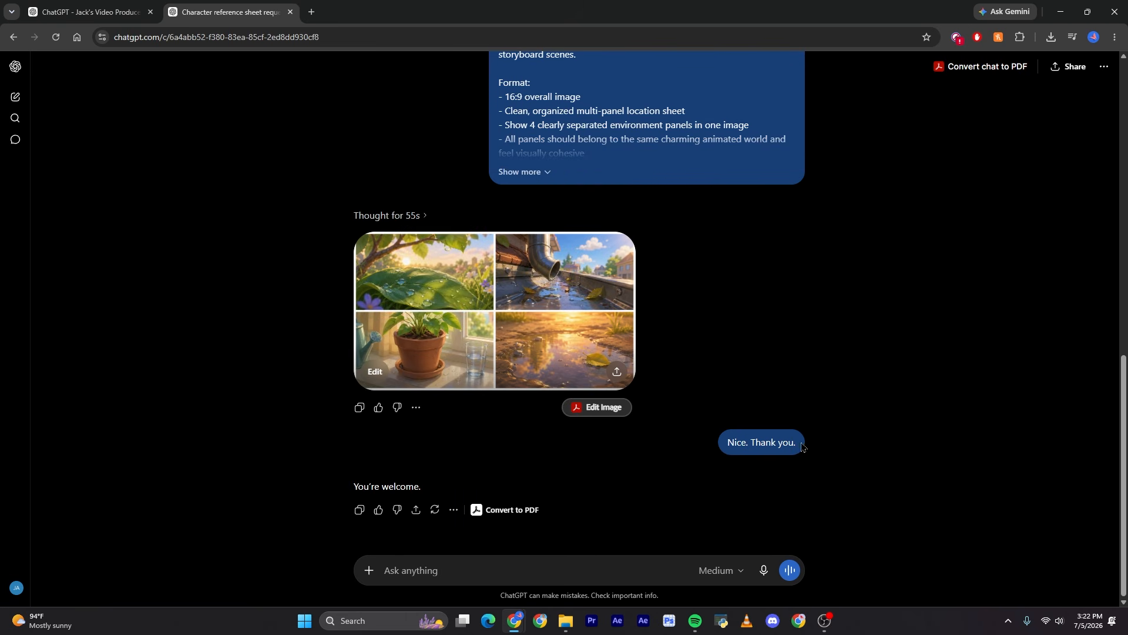
pyautogui.click(443, 567)
pyautogui.hotkey('ctrl', 'v')
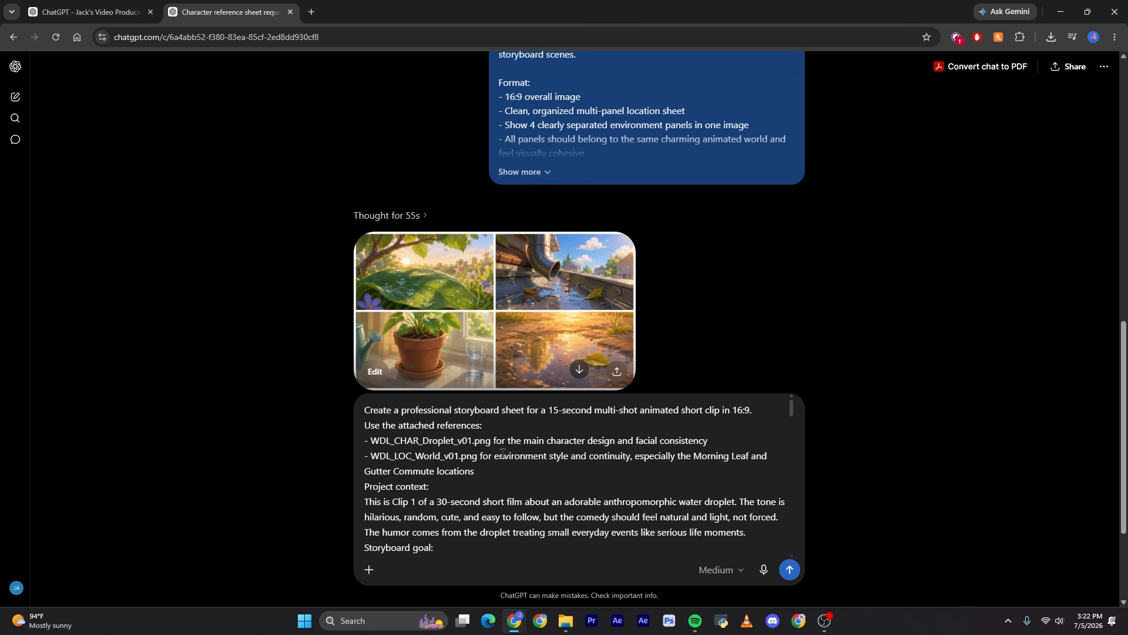
# Attach WDL_CHAR_Droplet_v01.png and WDL_LOC_World_v01.png from the Assets folder to the storyboard message.
pyautogui.click(564, 625)
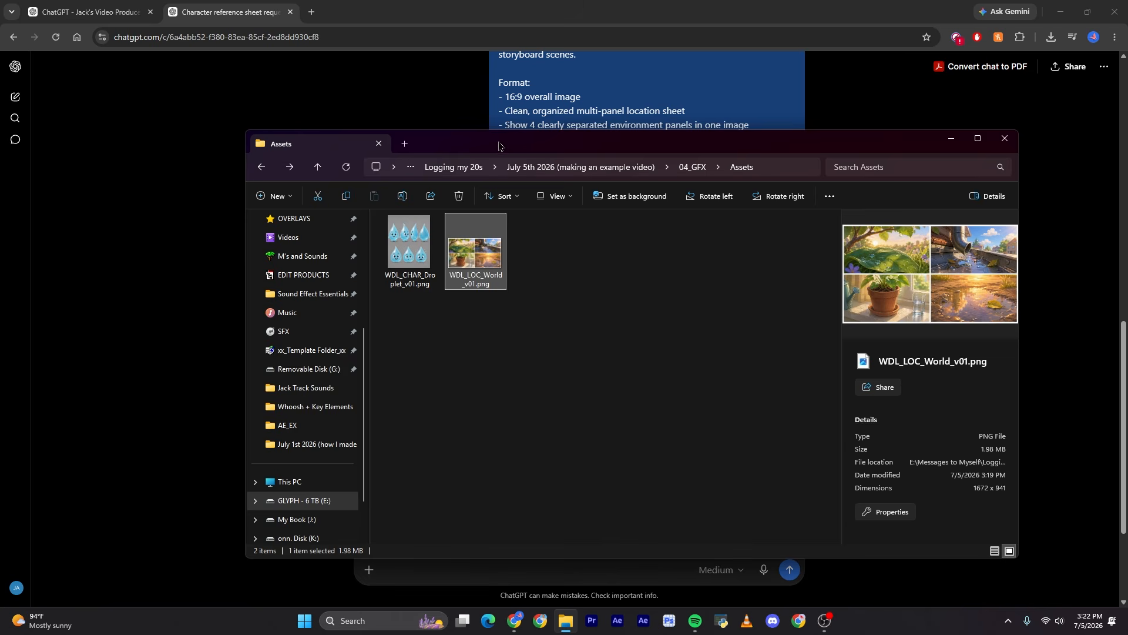
pyautogui.moveTo(499, 146); pyautogui.dragTo(783, 146)
pyautogui.moveTo(905, 312); pyautogui.dragTo(664, 215)
pyautogui.moveTo(694, 252); pyautogui.dragTo(391, 511)
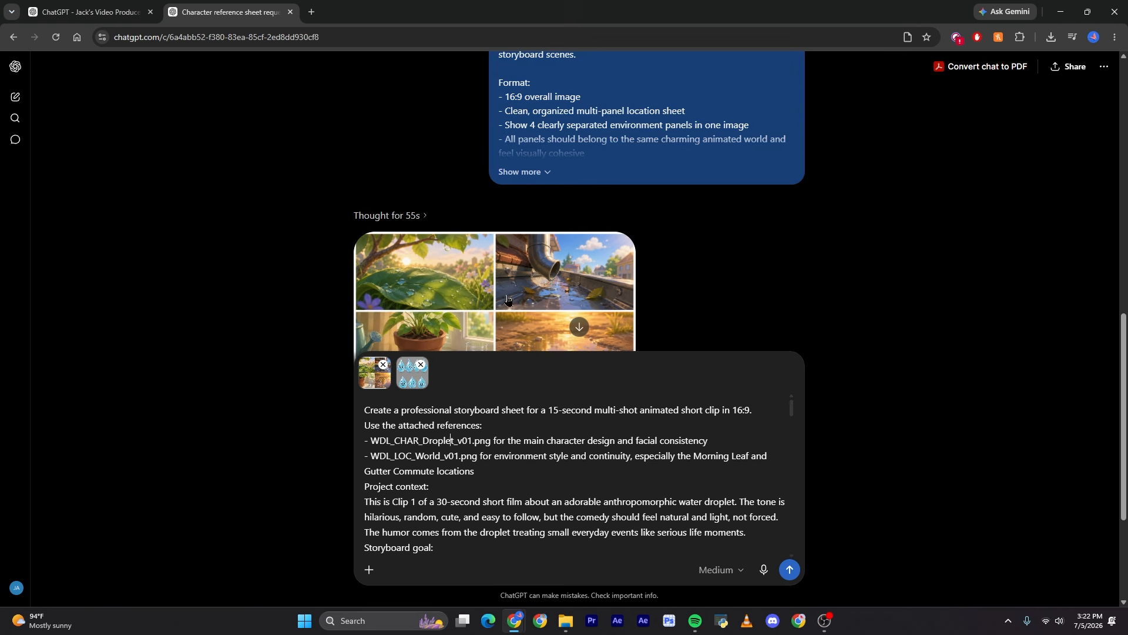
# Review the pasted storyboard prompt down to its panel descriptions and send it with the two reference images.
pyautogui.scroll(-4, 508, 300)
pyautogui.scroll(-4, 452, 469)
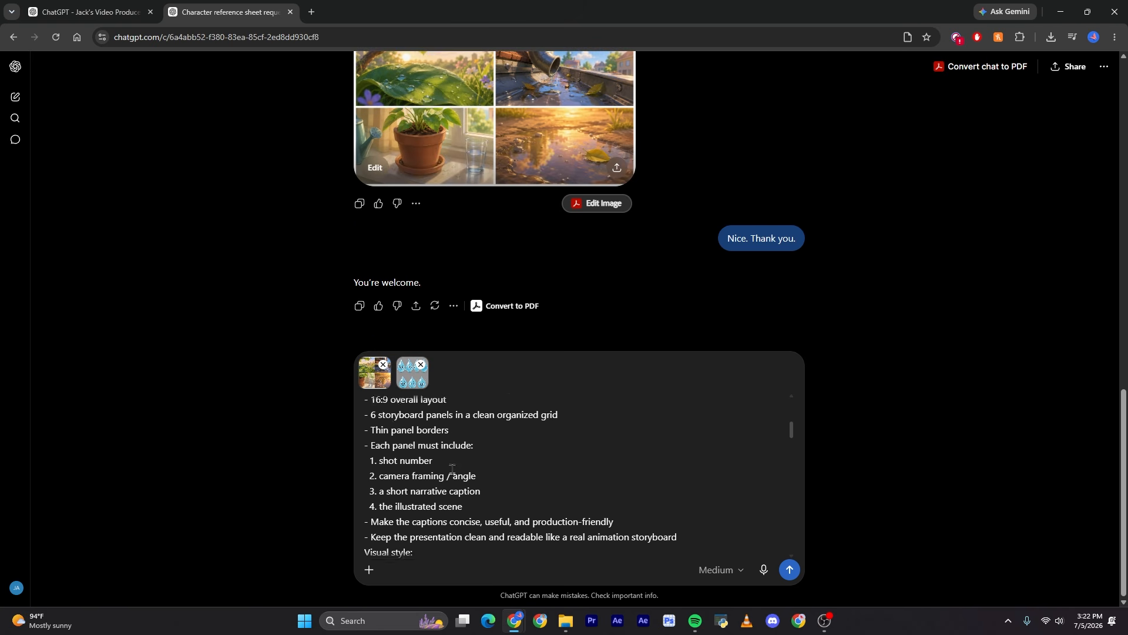
pyautogui.scroll(4, 452, 468)
pyautogui.scroll(-8, 453, 467)
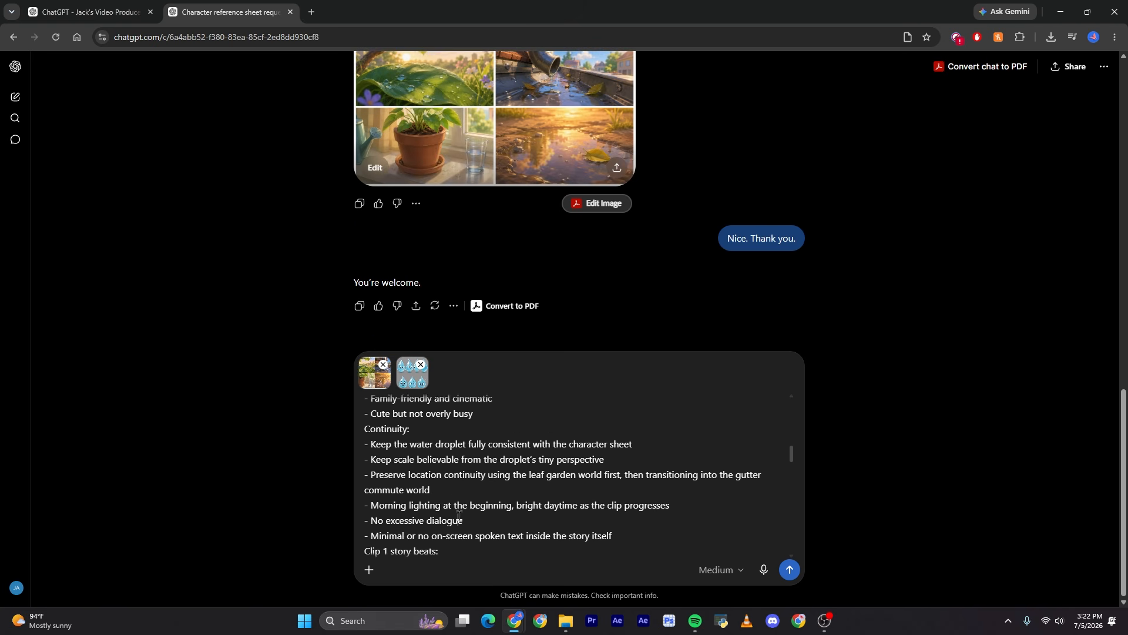
pyautogui.scroll(-10, 459, 519)
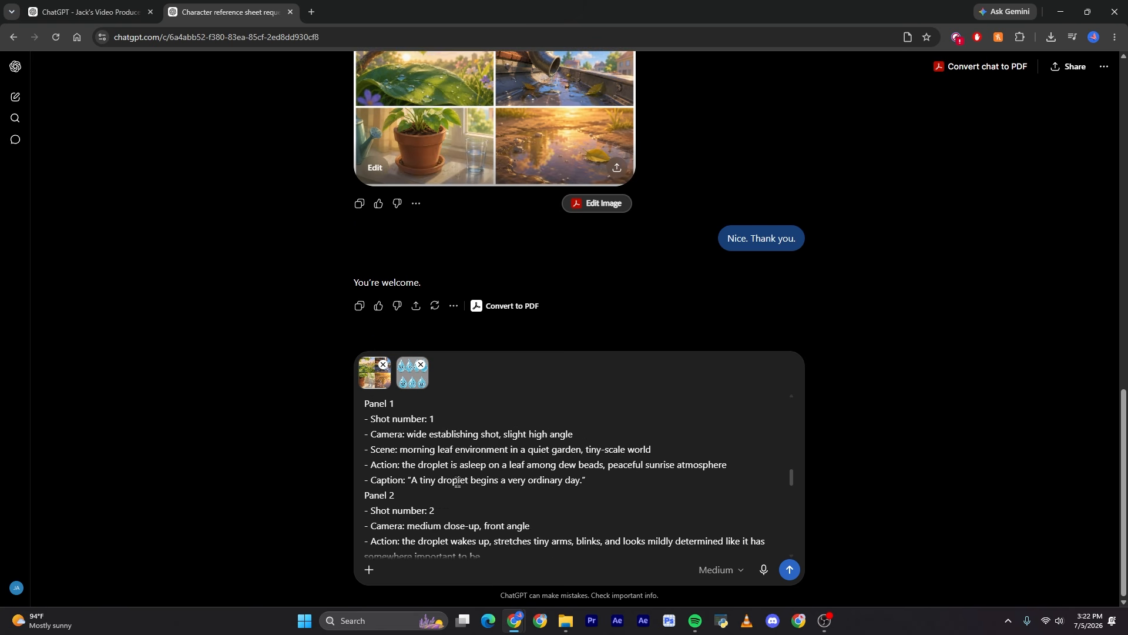
pyautogui.click(790, 570)
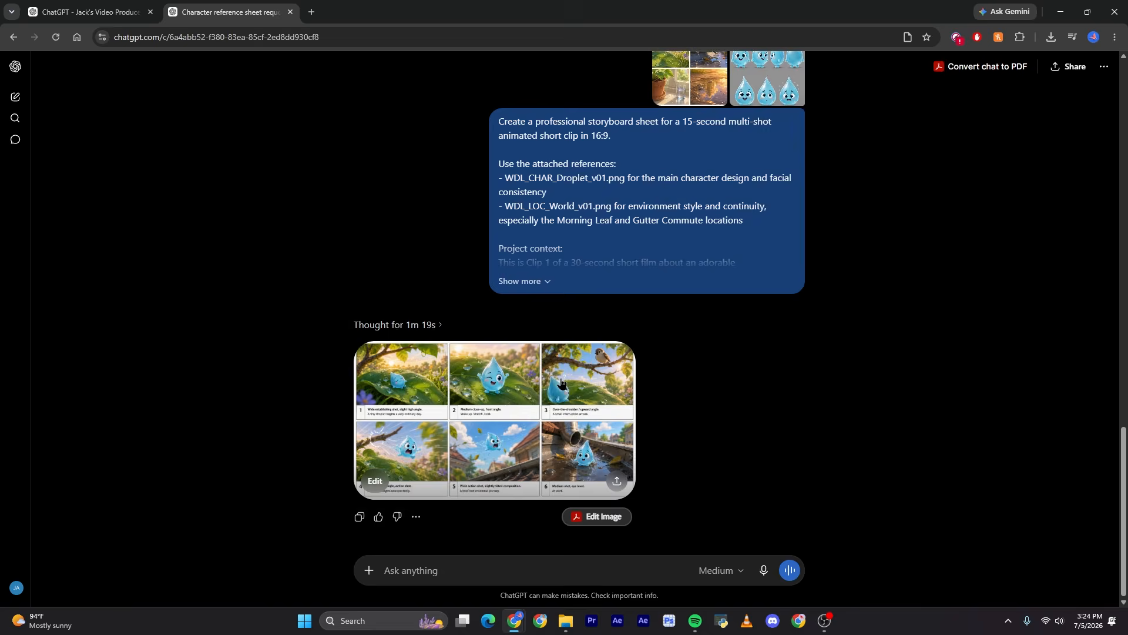
# Open the generated six-panel storyboard sheet and examine its shot captions, starting with panel 1.
pyautogui.click(561, 381)
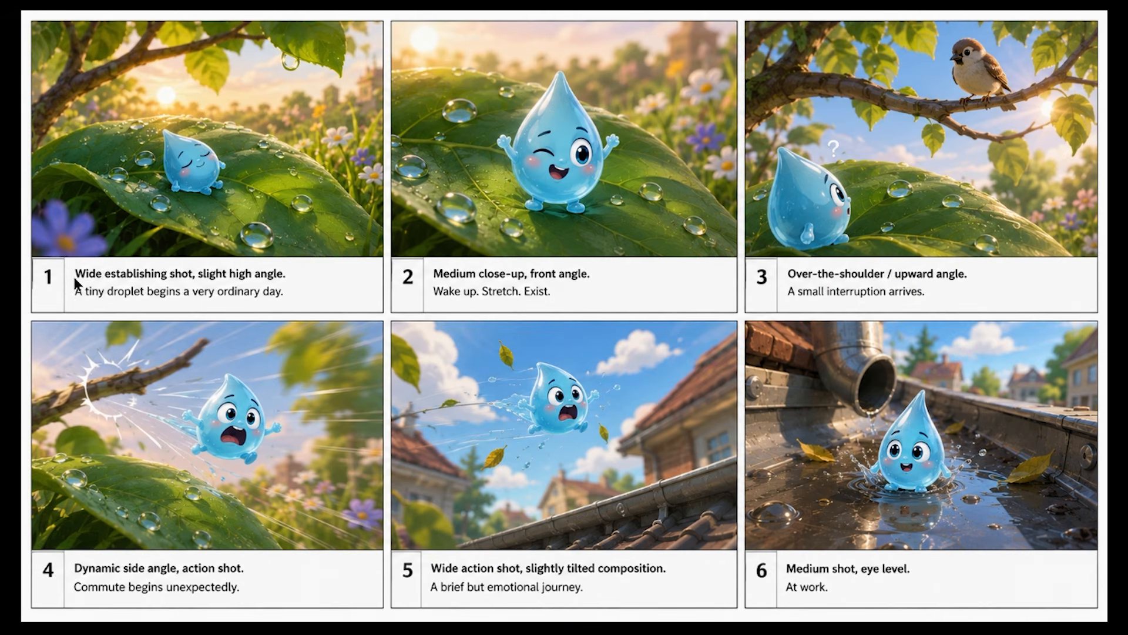
pyautogui.moveTo(75, 283); pyautogui.dragTo(118, 276)
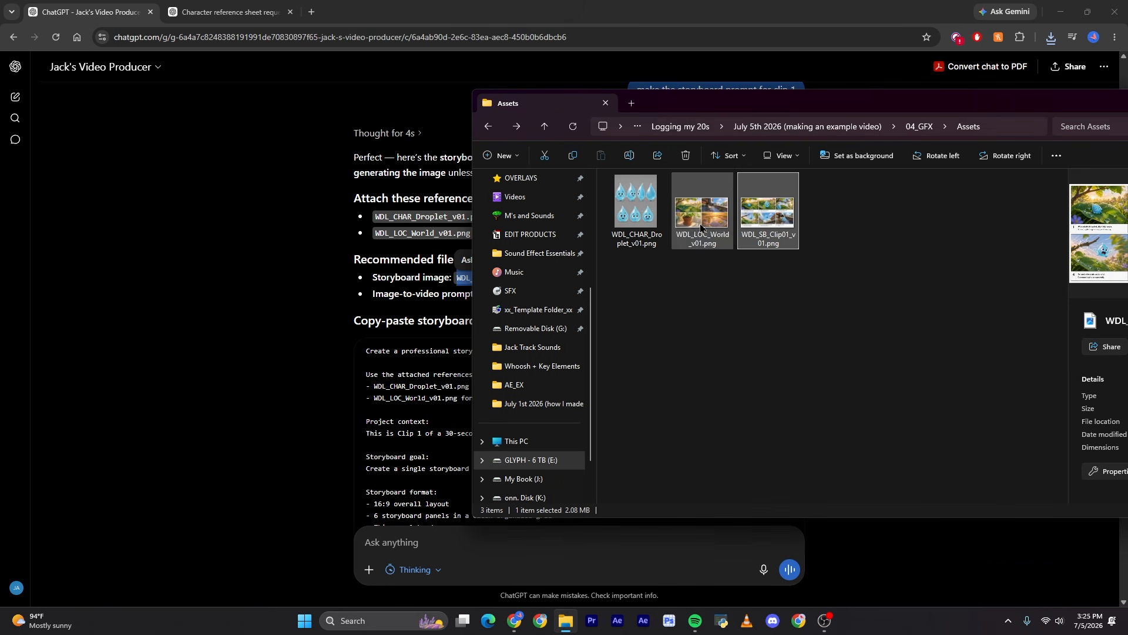
# Check the saved location sheet and character sheet in the Assets folder and return to the Jack's Video Producer chat.
pyautogui.click(709, 216)
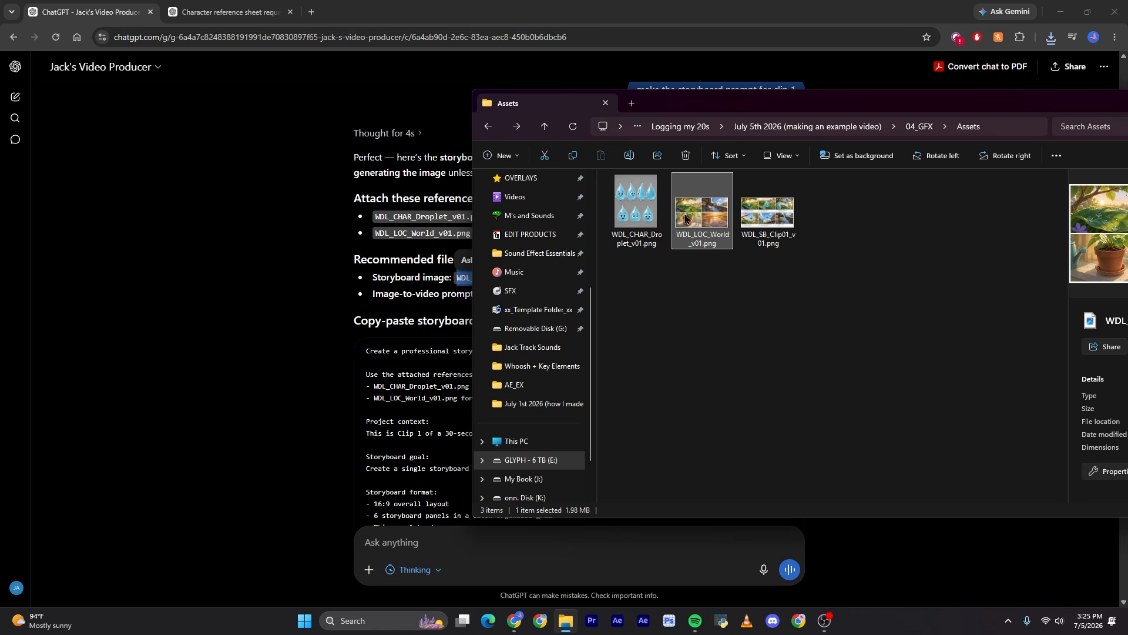
pyautogui.click(636, 215)
pyautogui.click(239, 377)
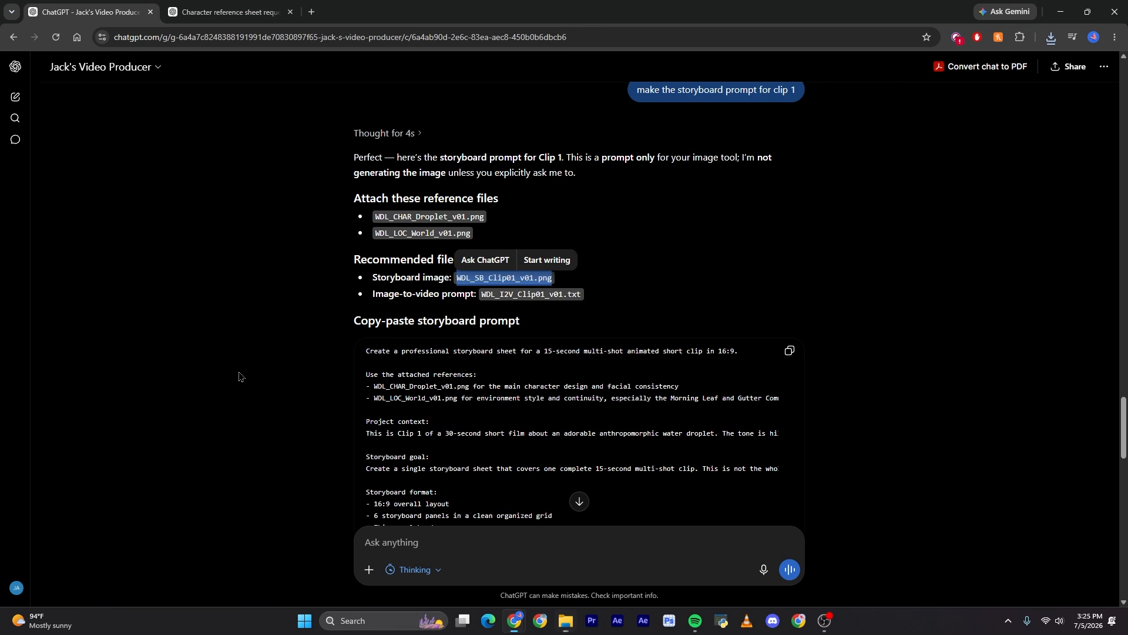
# Copy the suggested reply at the end of the clip 1 answer and send "make the storyboard prompt for clip 2".
pyautogui.scroll(-15, 252, 382)
pyautogui.moveTo(351, 440); pyautogui.dragTo(456, 452)
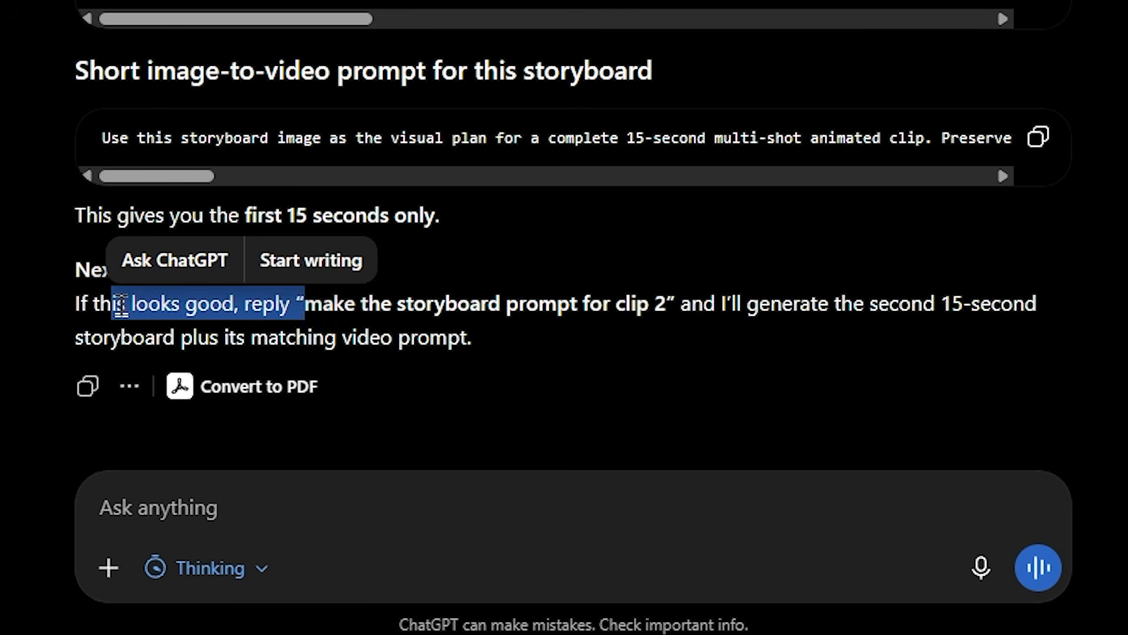
pyautogui.click(120, 304)
pyautogui.moveTo(305, 310); pyautogui.dragTo(664, 315)
pyautogui.hotkey('ctrl', 'c')
pyautogui.click(398, 503)
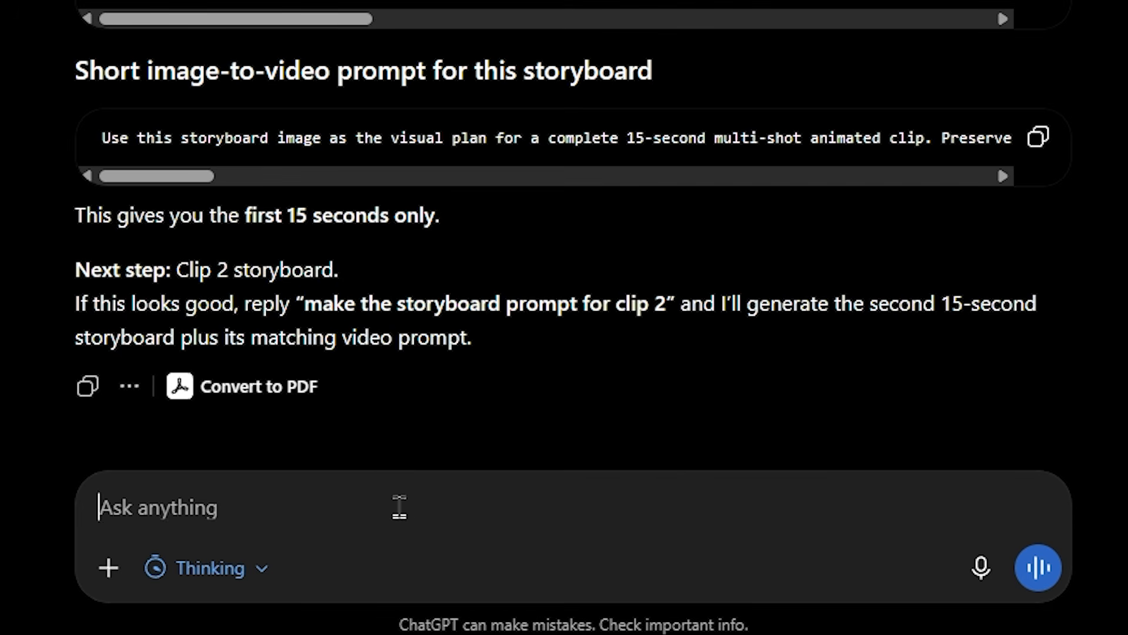
pyautogui.hotkey('ctrl', 'v')
pyautogui.press('Return')
# Review the generated clip 2 storyboard prompt, from its format requirements to its panel descriptions, and copy it.
pyautogui.moveTo(358, 176); pyautogui.dragTo(609, 178)
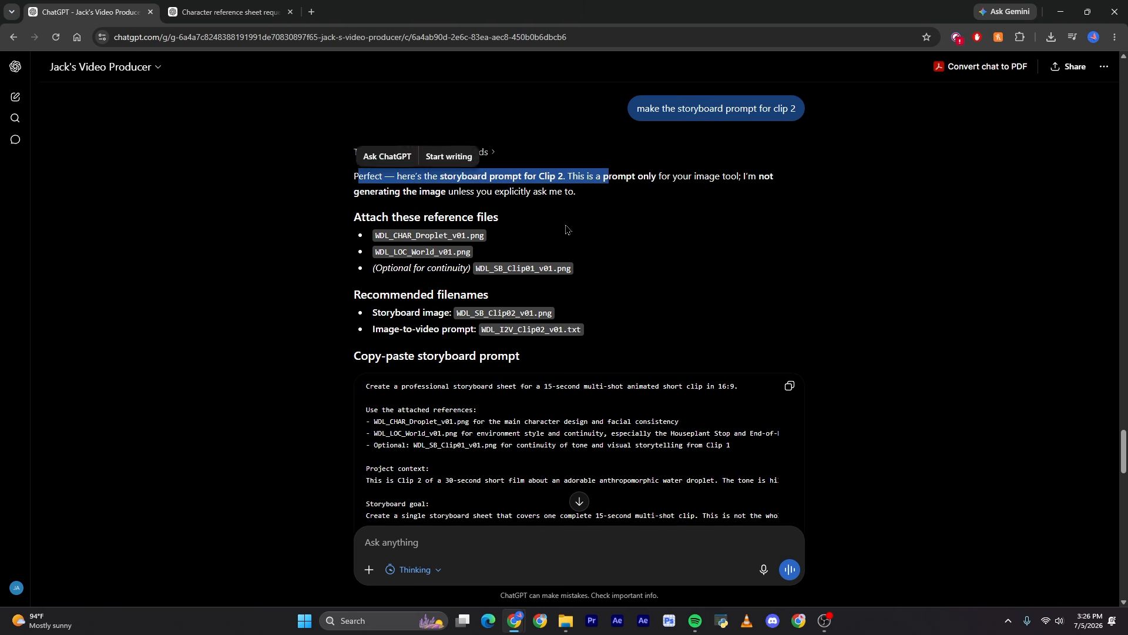
pyautogui.scroll(-2, 553, 235)
pyautogui.scroll(-10, 685, 231)
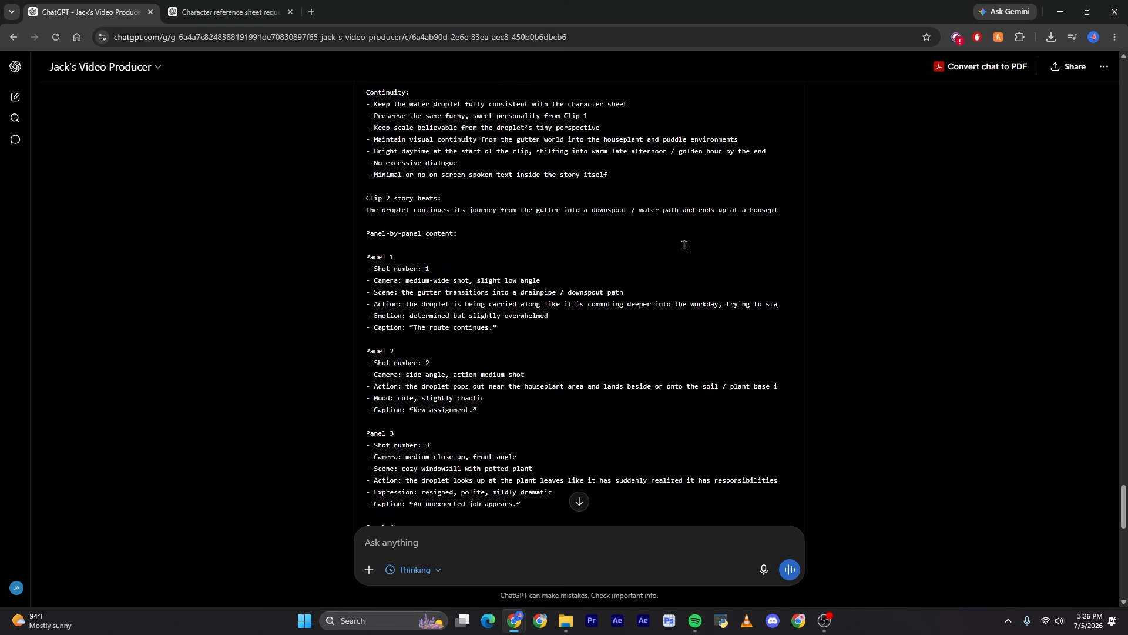
pyautogui.scroll(7, 703, 326)
pyautogui.scroll(2, 788, 167)
pyautogui.scroll(-3, 819, 281)
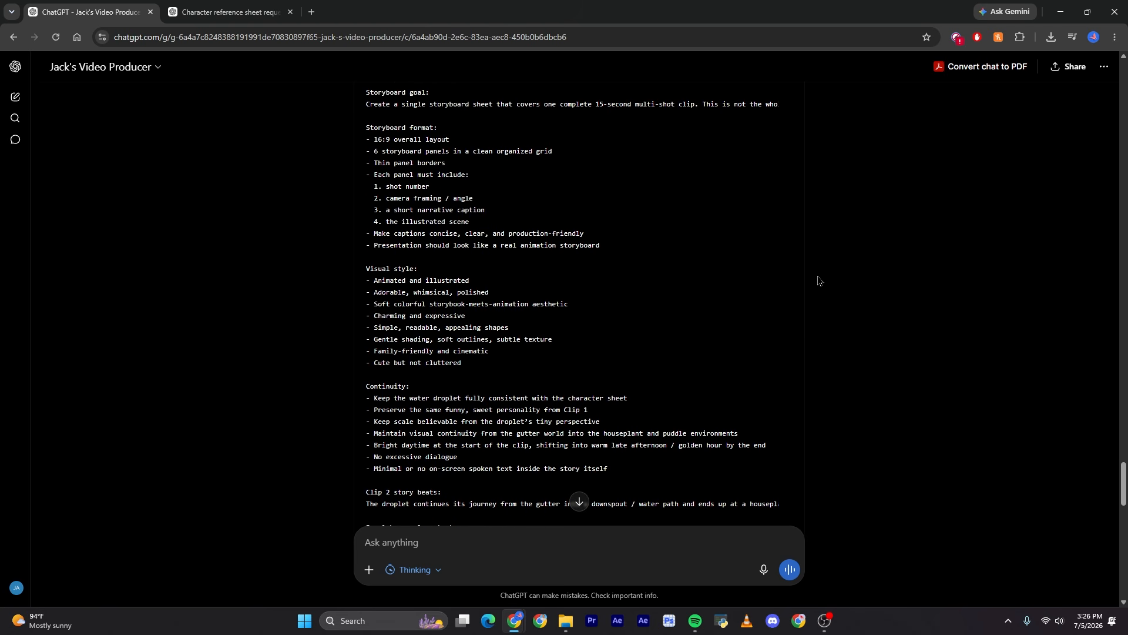
# Attach WDL_LOC_World_v01.png and WDL_CHAR_Droplet_v01.png from the Assets folder to a new message in the character reference sheet chat.
pyautogui.click(211, 12)
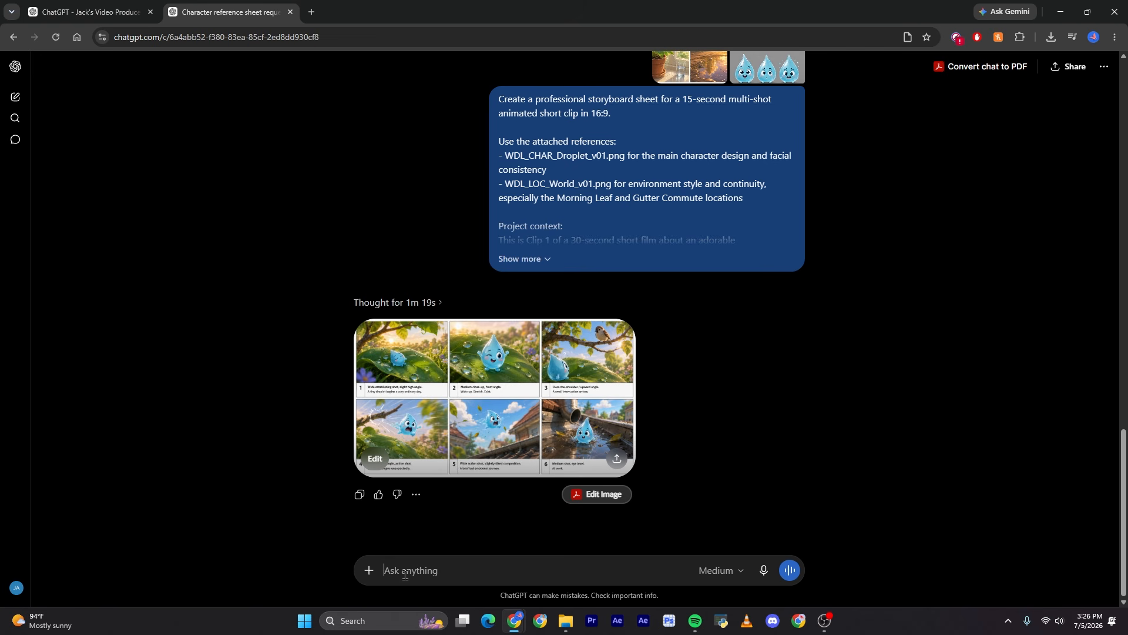
pyautogui.click(566, 621)
pyautogui.moveTo(714, 211); pyautogui.dragTo(480, 566)
pyautogui.click(565, 621)
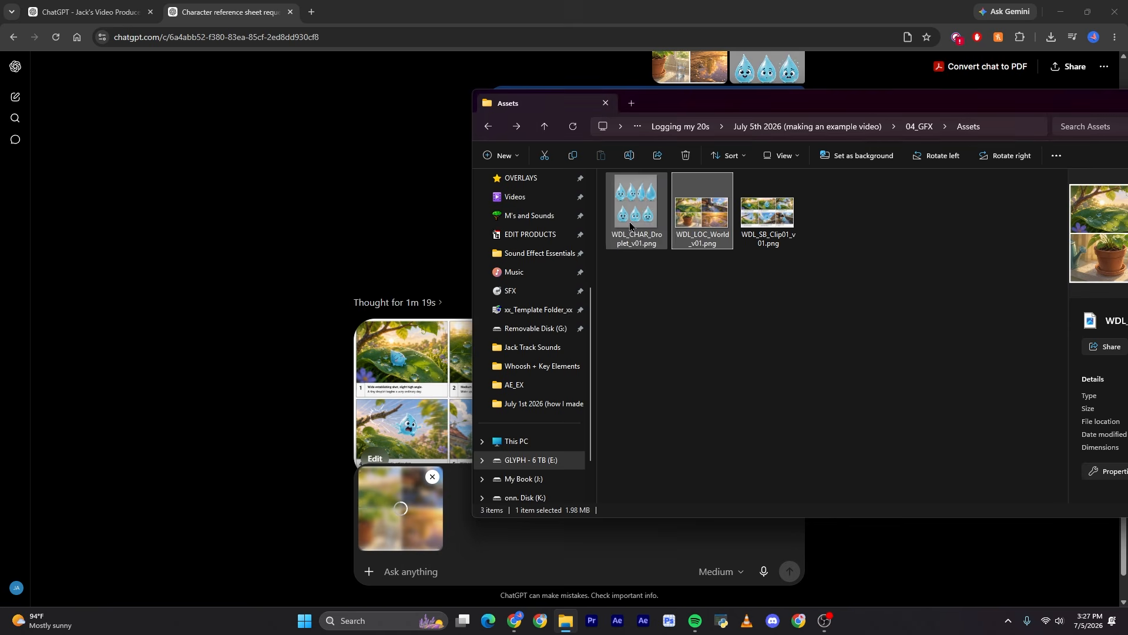
pyautogui.moveTo(635, 201); pyautogui.dragTo(472, 562)
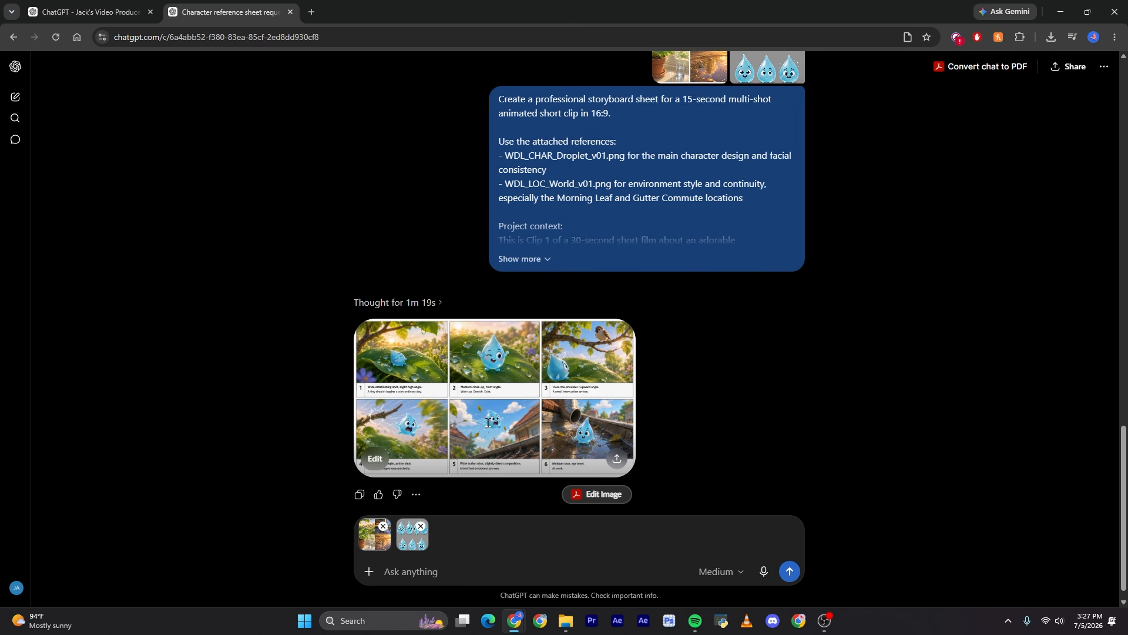
# Paste the clip 2 storyboard prompt into the message with the two reference images and read it through to its end.
pyautogui.hotkey('ctrl', 'v')
pyautogui.scroll(-5, 453, 436)
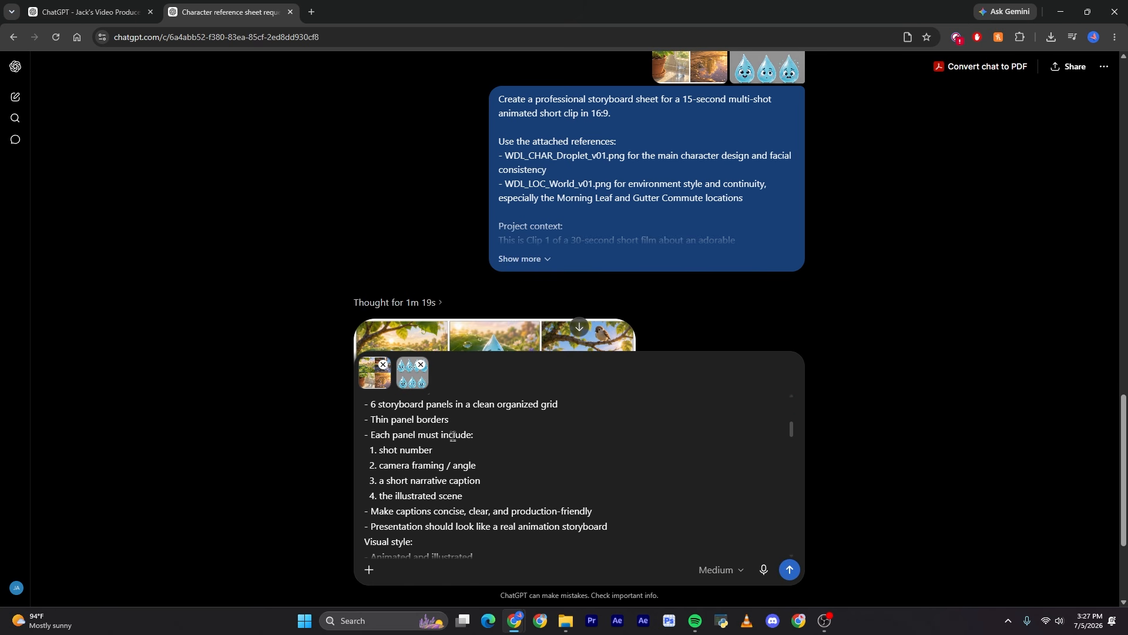
pyautogui.scroll(-2, 452, 436)
pyautogui.scroll(-3, 453, 437)
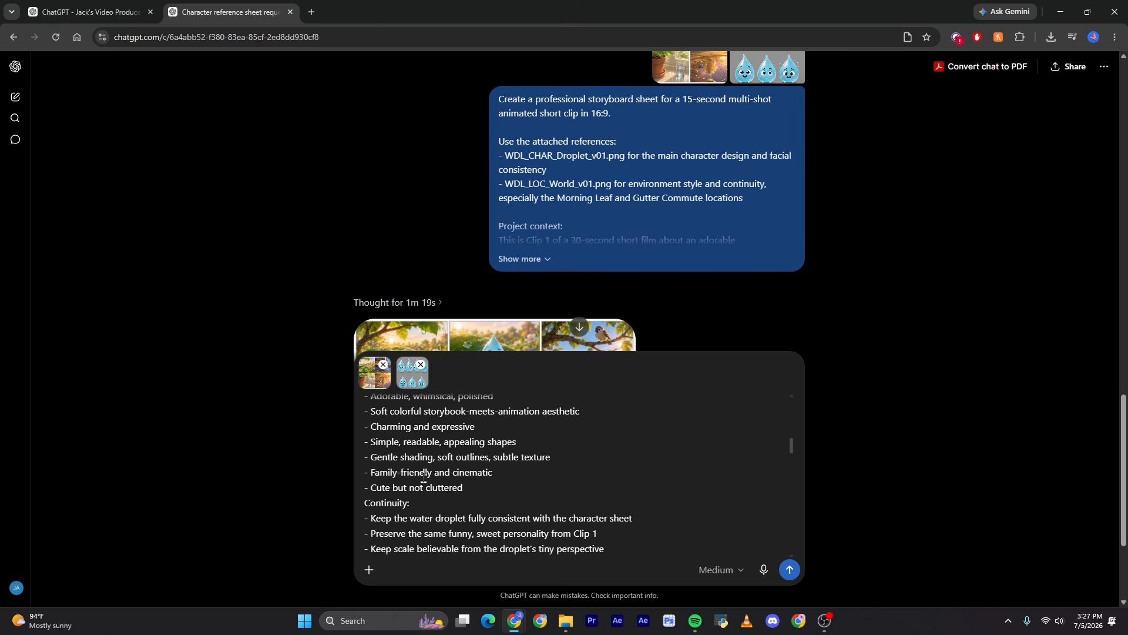
pyautogui.scroll(-3, 424, 477)
pyautogui.scroll(-5, 528, 507)
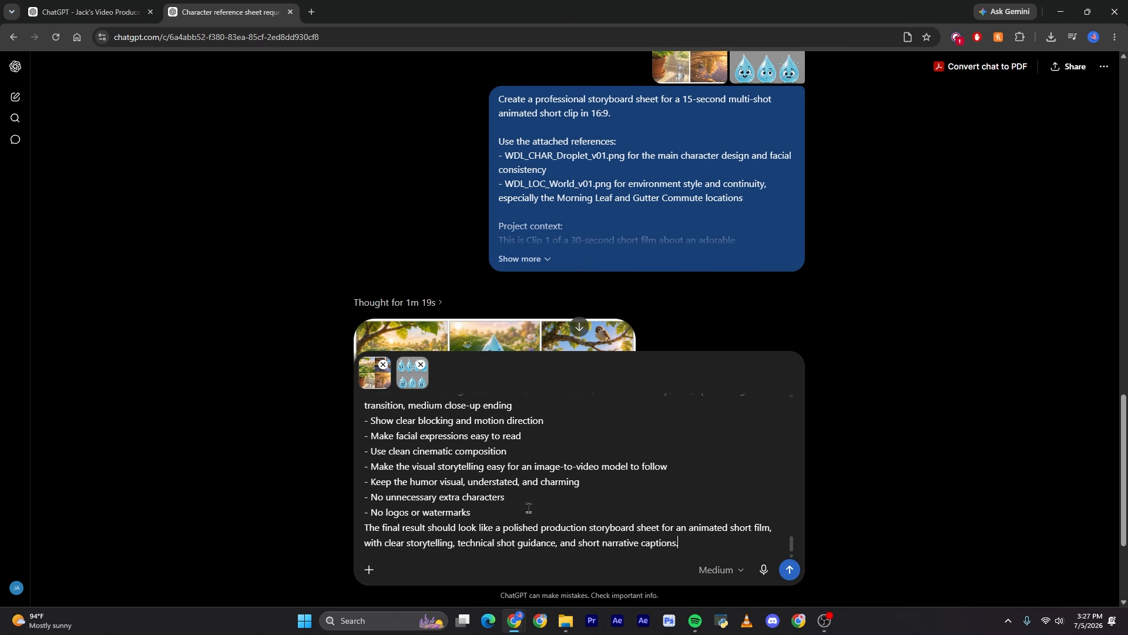
# Check the file list closing the clip 2 answer in the Jack's Video Producer chat, and send the prepared clip 2 storyboard message.
pyautogui.hotkey('ctrl', 'pageup')
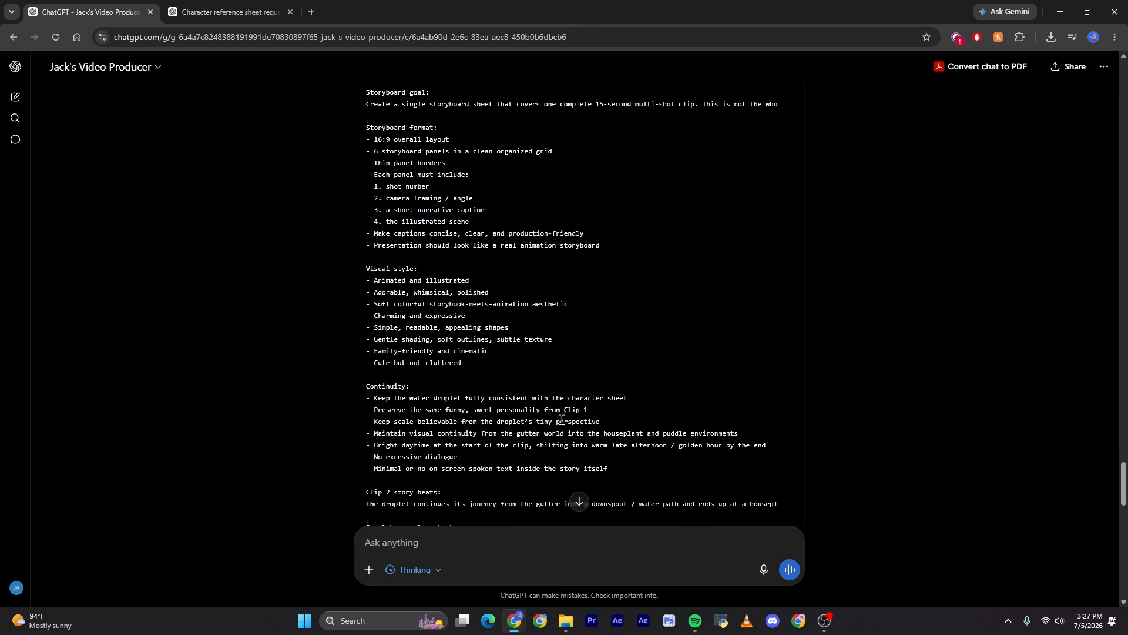
pyautogui.scroll(-10, 413, 486)
pyautogui.scroll(-4, 413, 485)
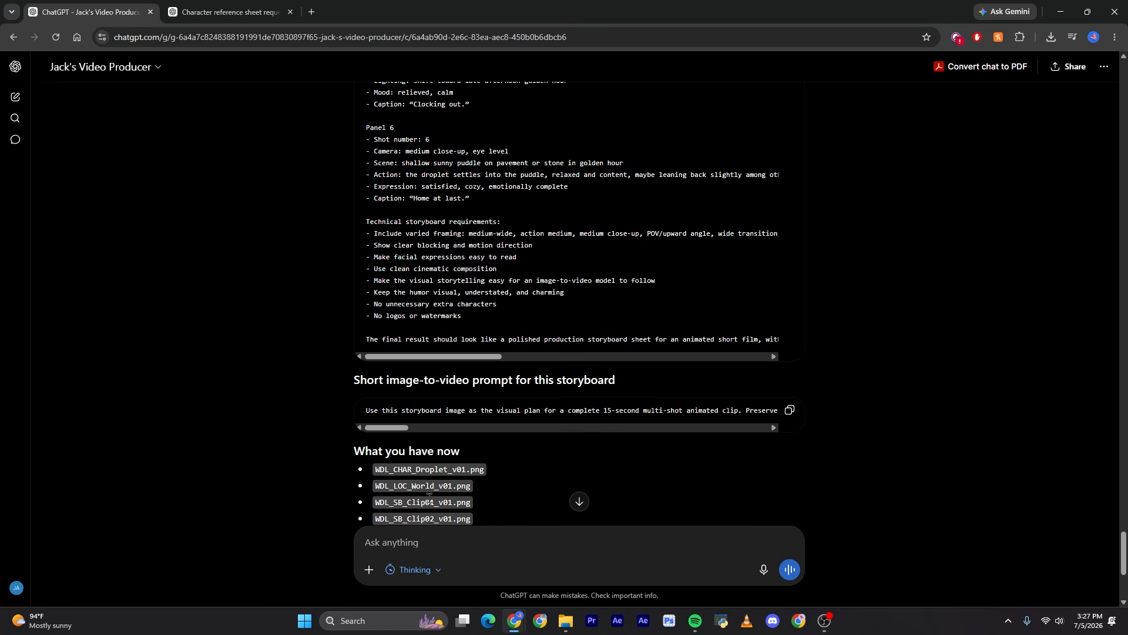
pyautogui.click(225, 6)
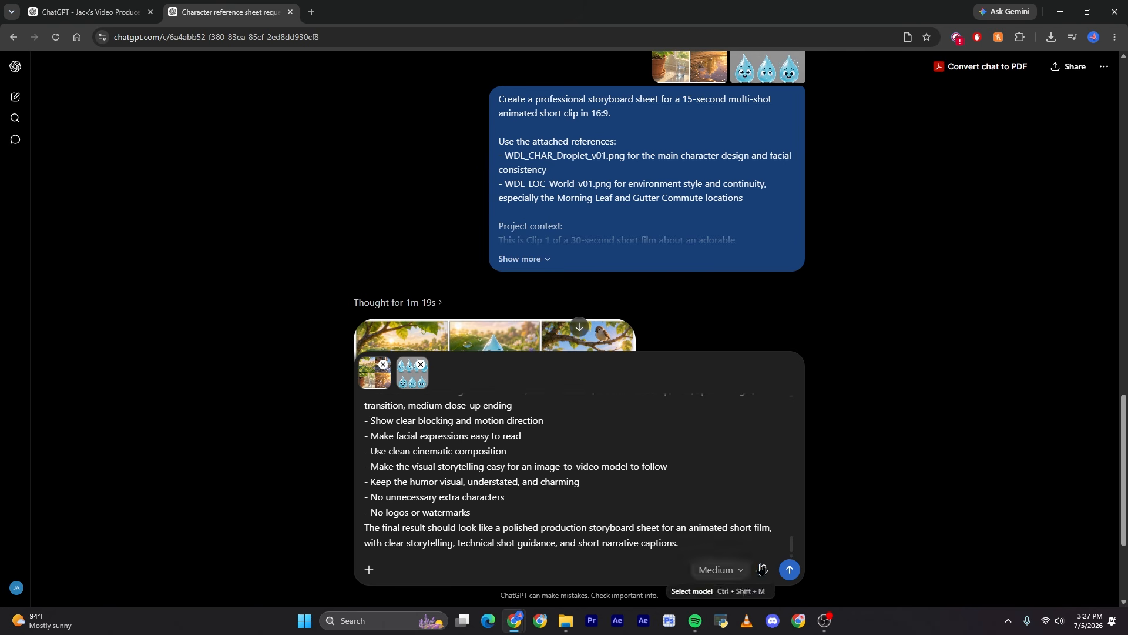
pyautogui.click(789, 570)
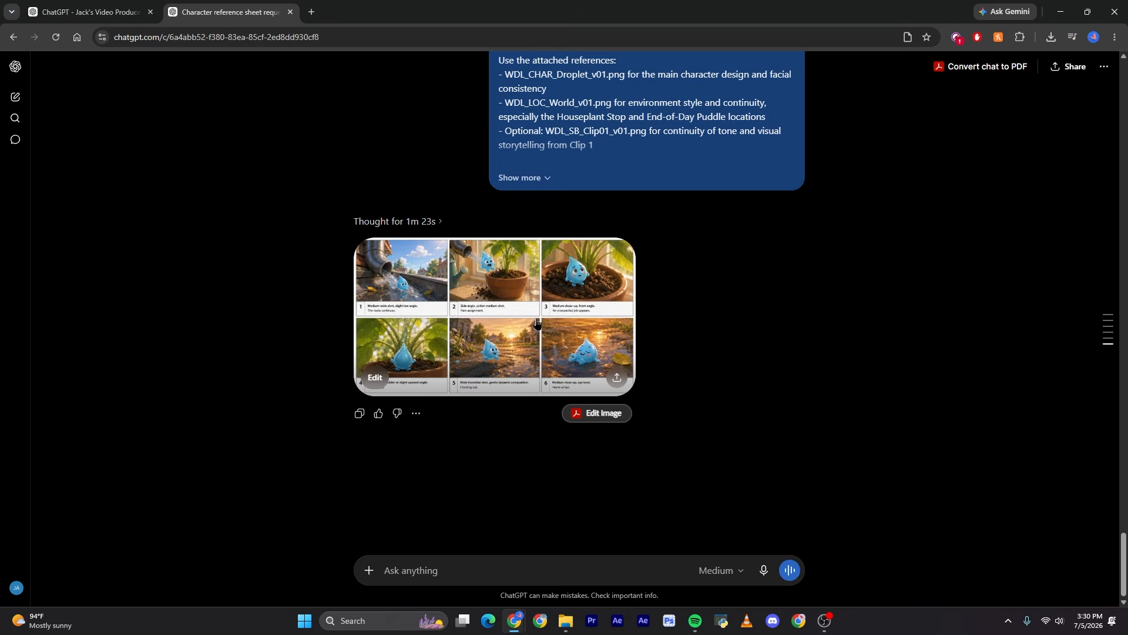
# Open the generated clip 2 storyboard sheet and look over the saved storyboard, character and location images in the Assets folder.
pyautogui.click(528, 321)
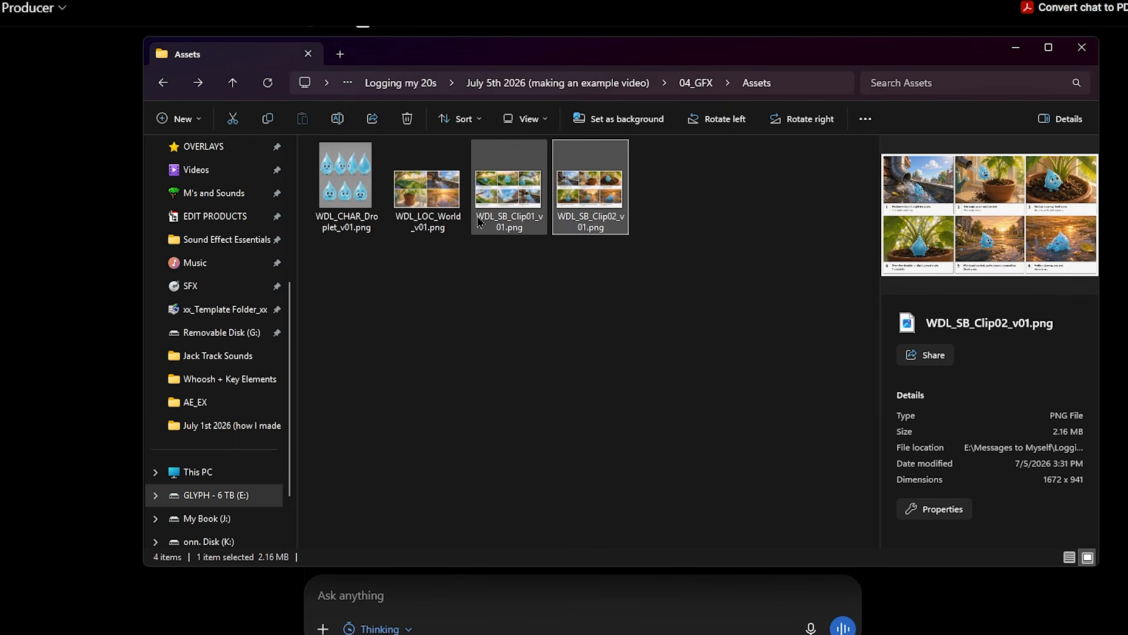
pyautogui.click(503, 201)
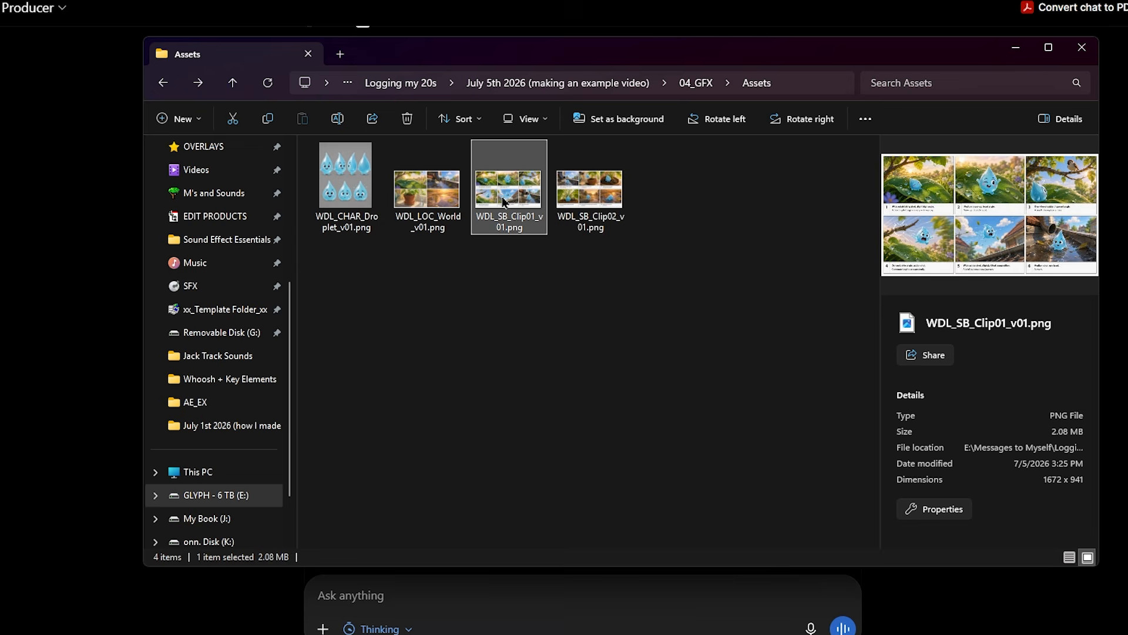
pyautogui.click(593, 191)
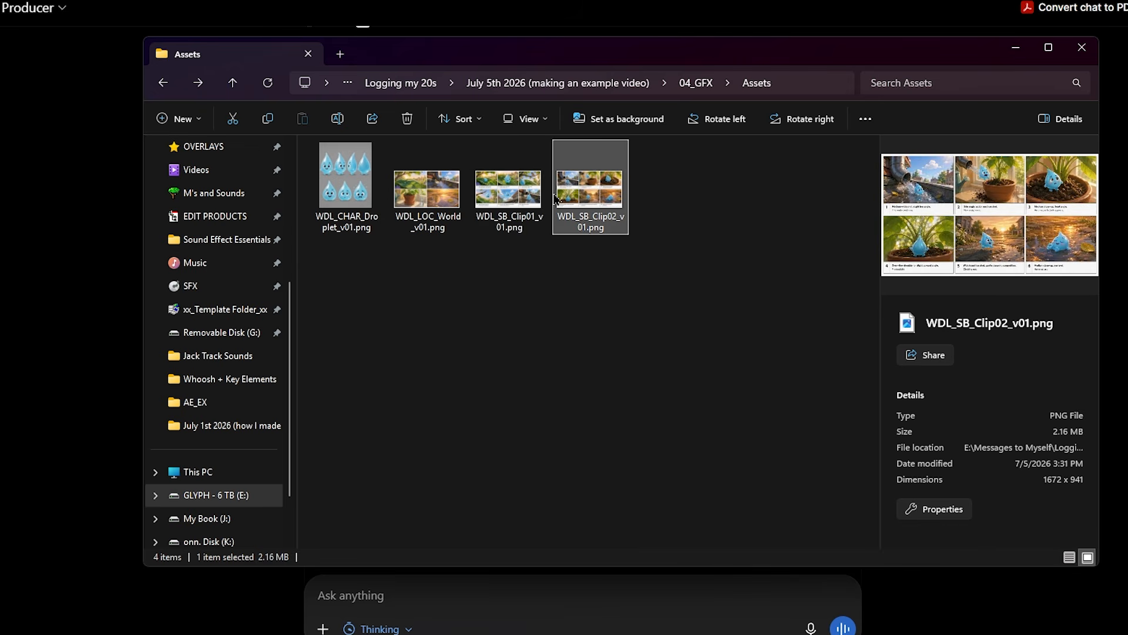
pyautogui.click(340, 187)
pyautogui.click(427, 189)
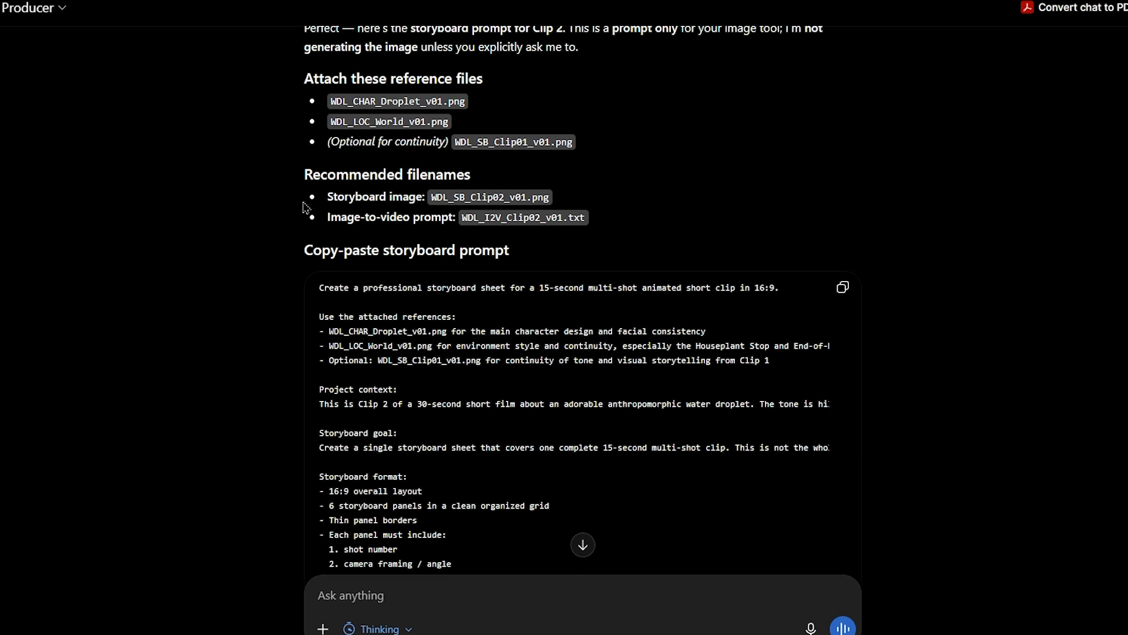
# Open Runway in a new browser tab and add WDL_CHAR_Droplet_v01.png, WDL_LOC_World_v01.png and WDL_SB_Clip01_v01.png as video references.
pyautogui.hotkey('ctrl', 't')
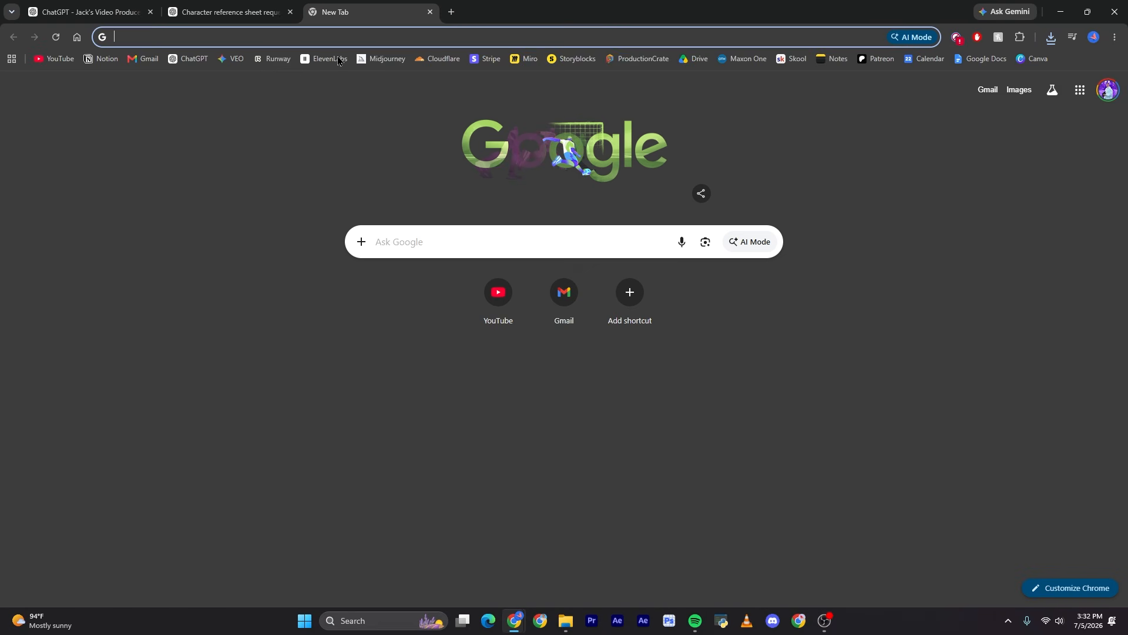
pyautogui.click(273, 59)
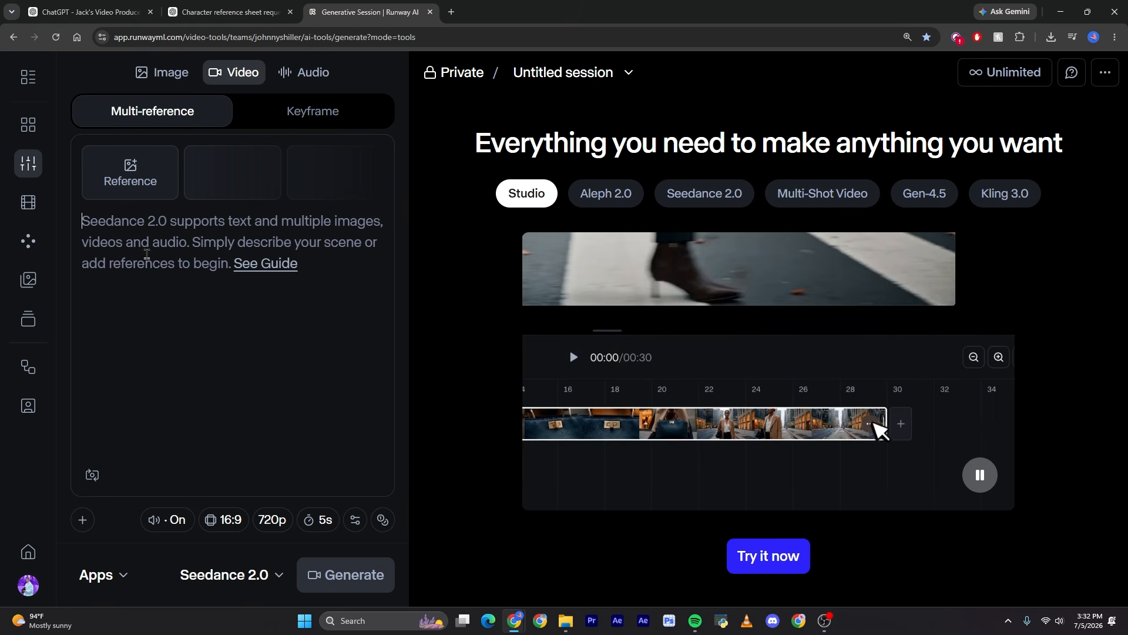
pyautogui.click(565, 621)
pyautogui.moveTo(387, 209); pyautogui.dragTo(129, 230)
pyautogui.click(566, 621)
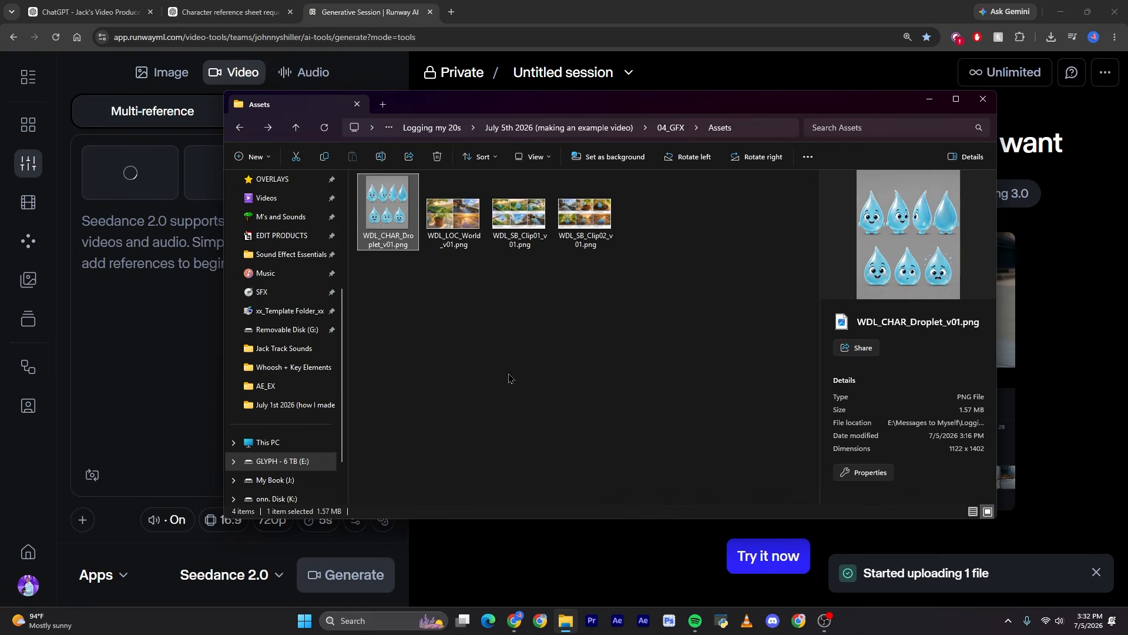
pyautogui.moveTo(458, 223); pyautogui.dragTo(143, 231)
pyautogui.click(563, 622)
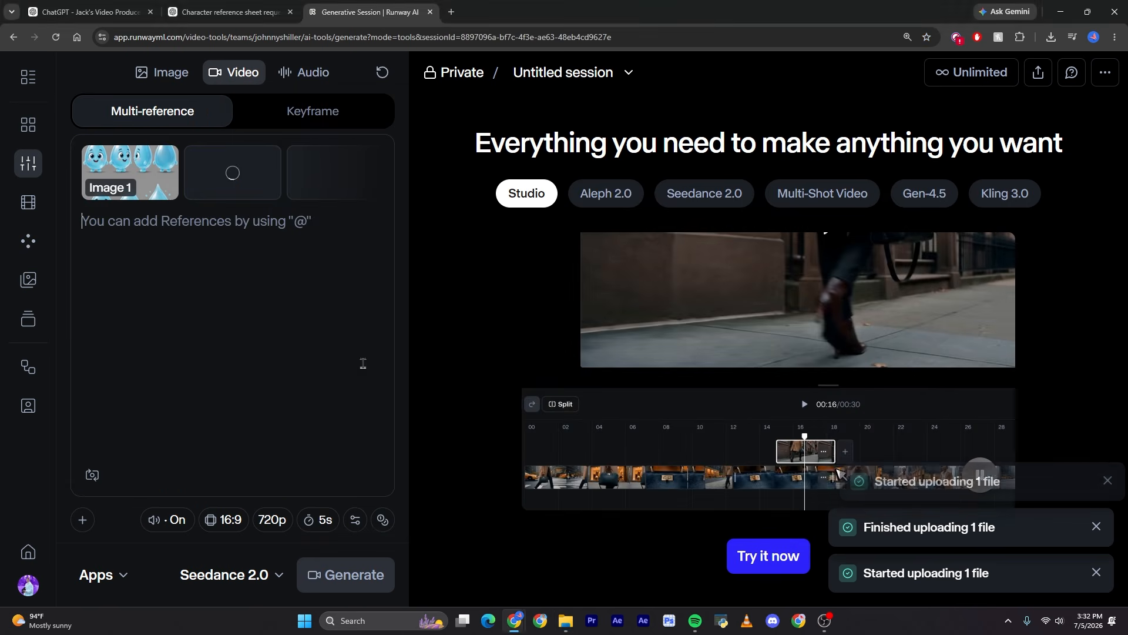
pyautogui.click(565, 621)
pyautogui.moveTo(519, 223); pyautogui.dragTo(158, 242)
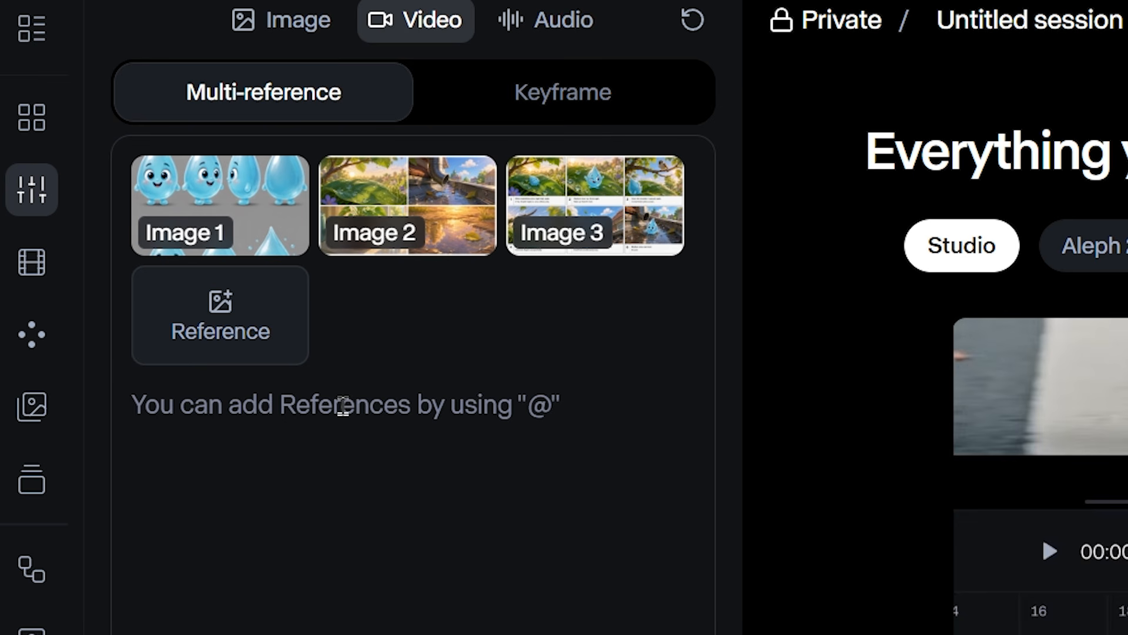
# View the clip 1 storyboard reference (Image 3) enlarged to examine its six panels, and return to the empty prompt.
pyautogui.click(595, 206)
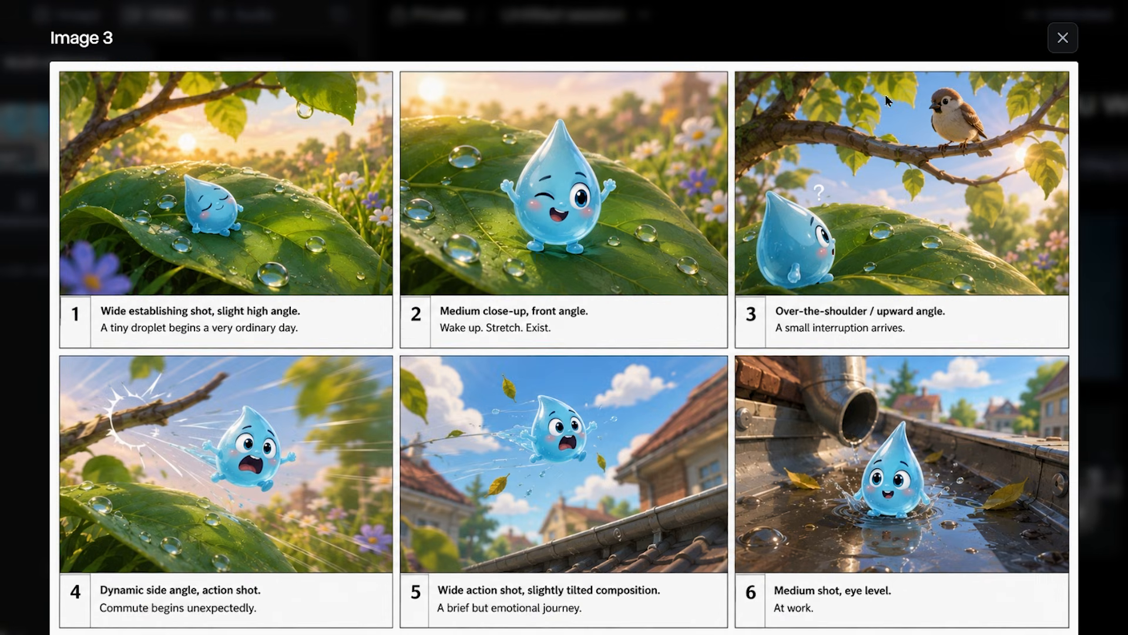
pyautogui.click(1063, 37)
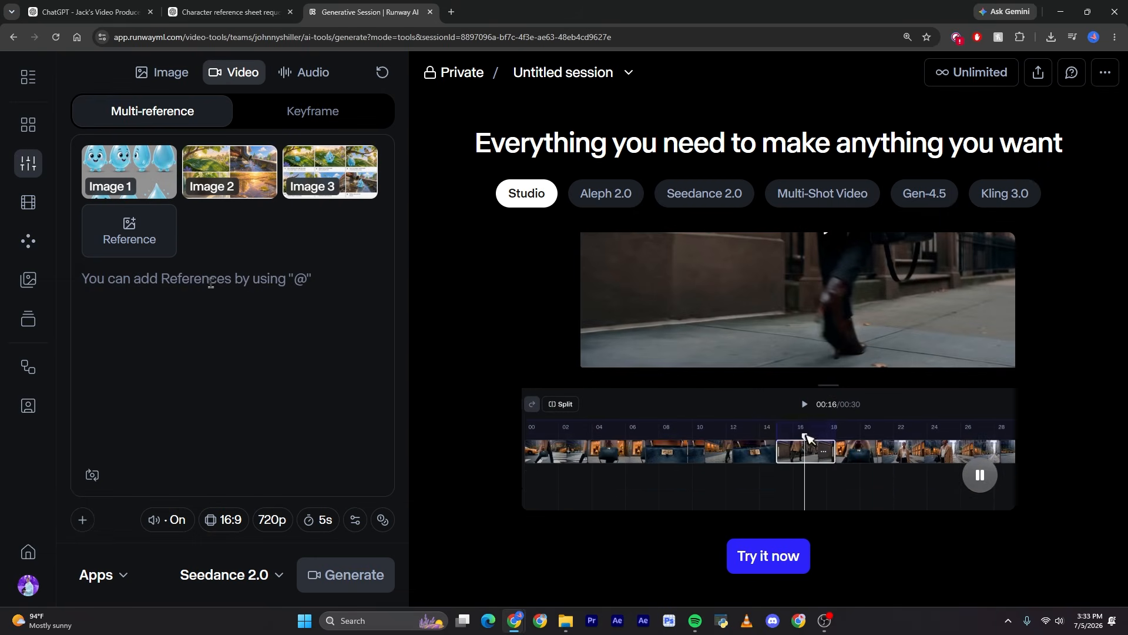
pyautogui.click(197, 288)
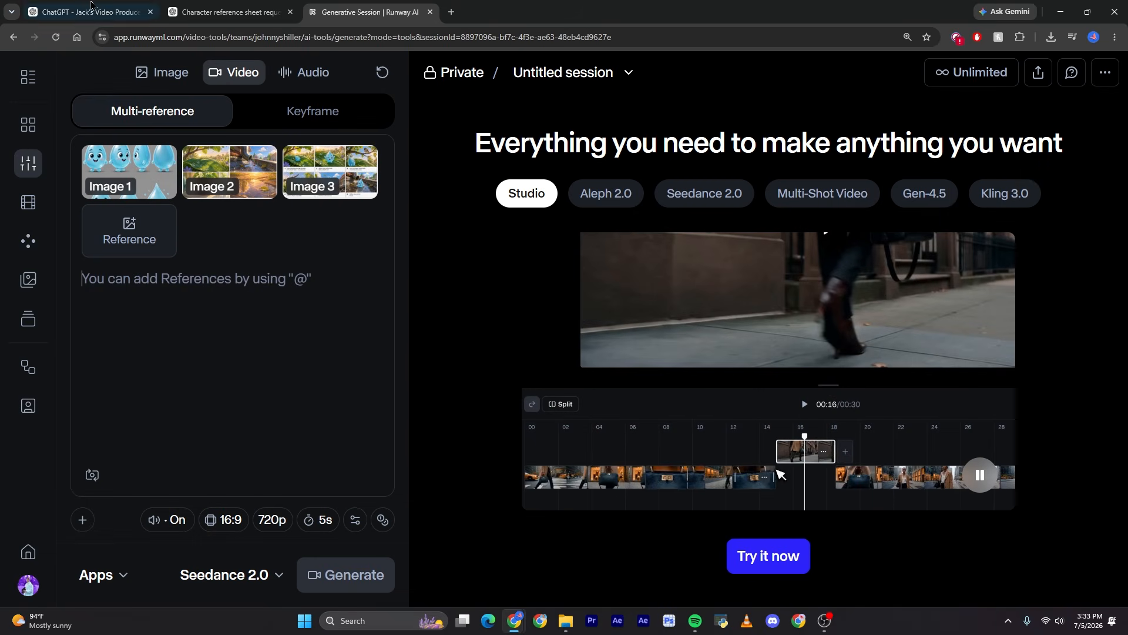
# Copy the short image-to-video prompt for clip 1 from the Jack's Video Producer chat and paste it as the Runway video prompt.
pyautogui.click(91, 12)
pyautogui.scroll(-2, 663, 438)
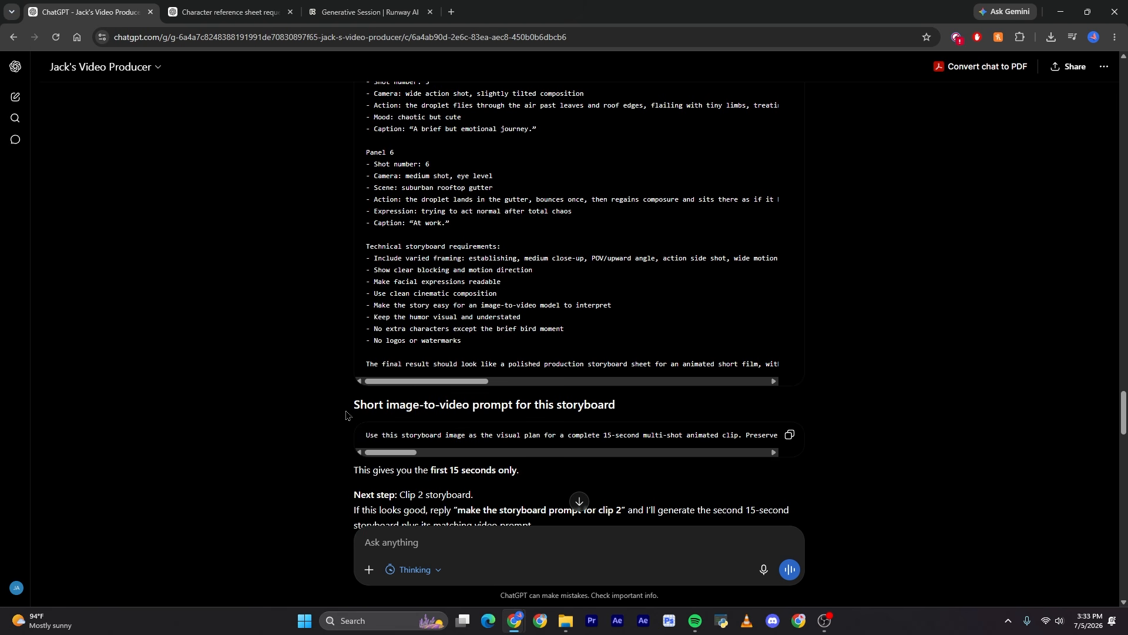
pyautogui.moveTo(360, 403); pyautogui.dragTo(580, 409)
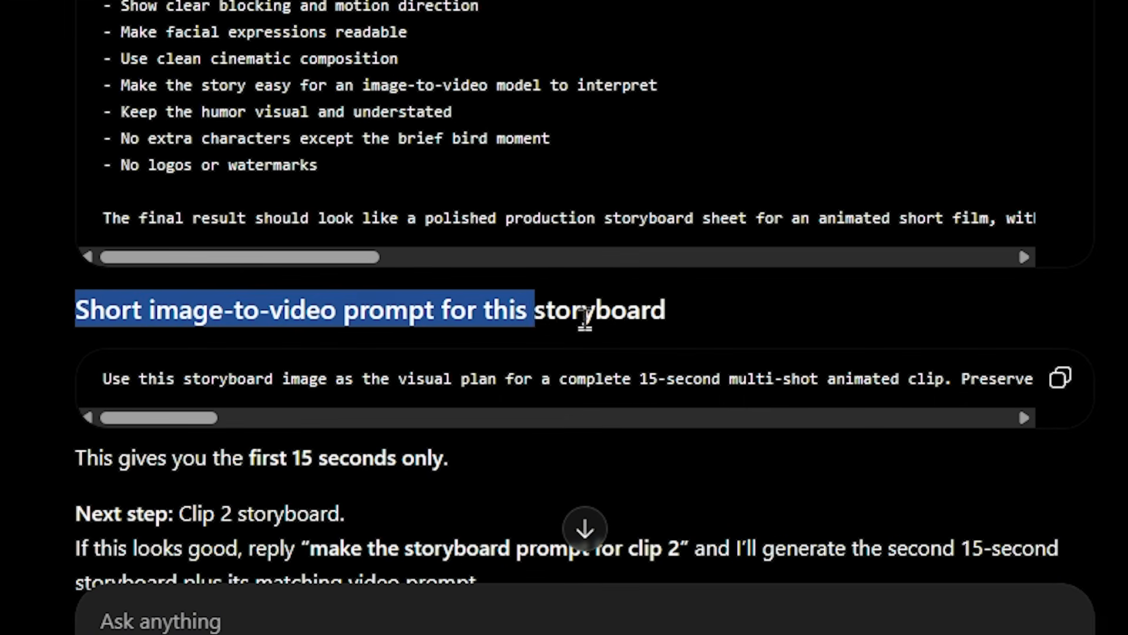
pyautogui.moveTo(585, 318); pyautogui.dragTo(708, 343)
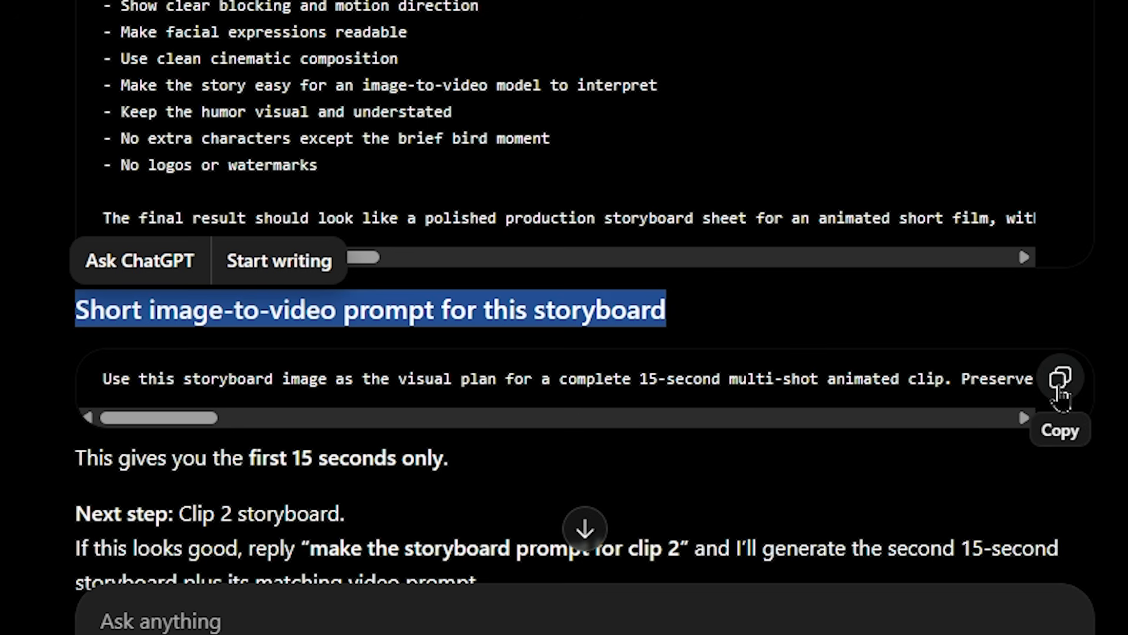
pyautogui.click(1060, 378)
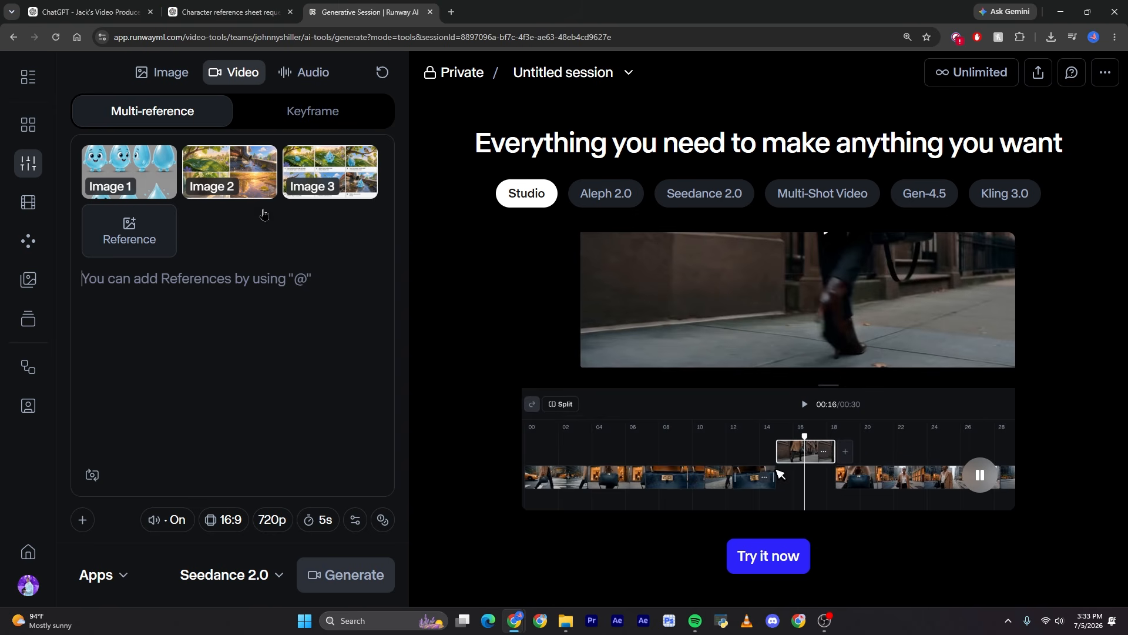
pyautogui.click(136, 293)
pyautogui.hotkey('ctrl', 'v')
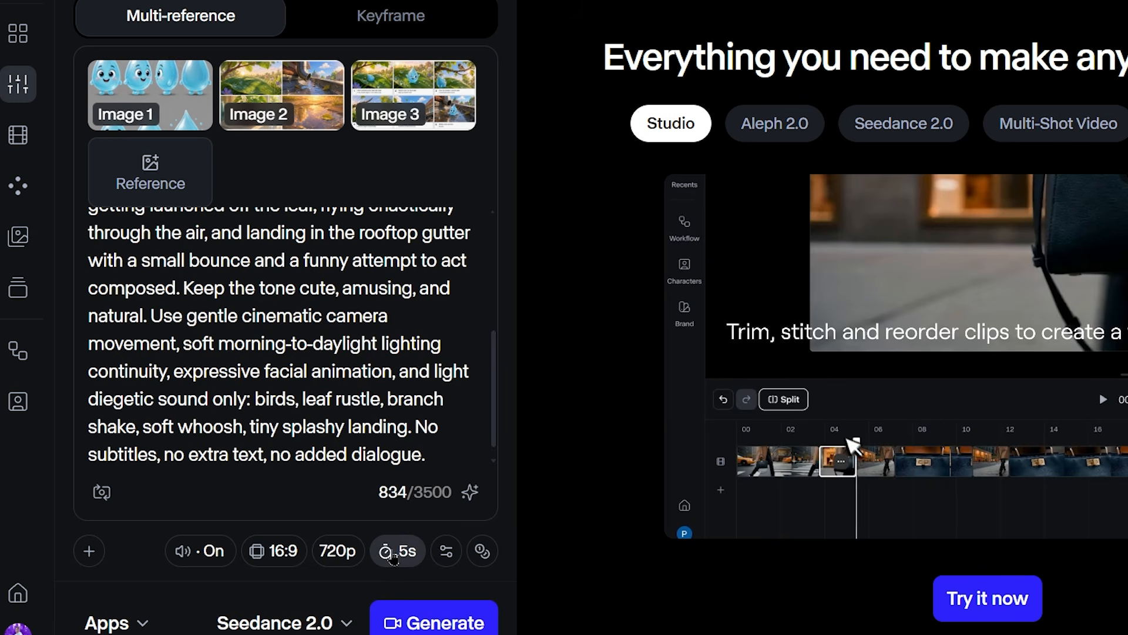
# Set the clip 1 video duration to 15 s and generate it with Seedance 2.0.
pyautogui.click(392, 553)
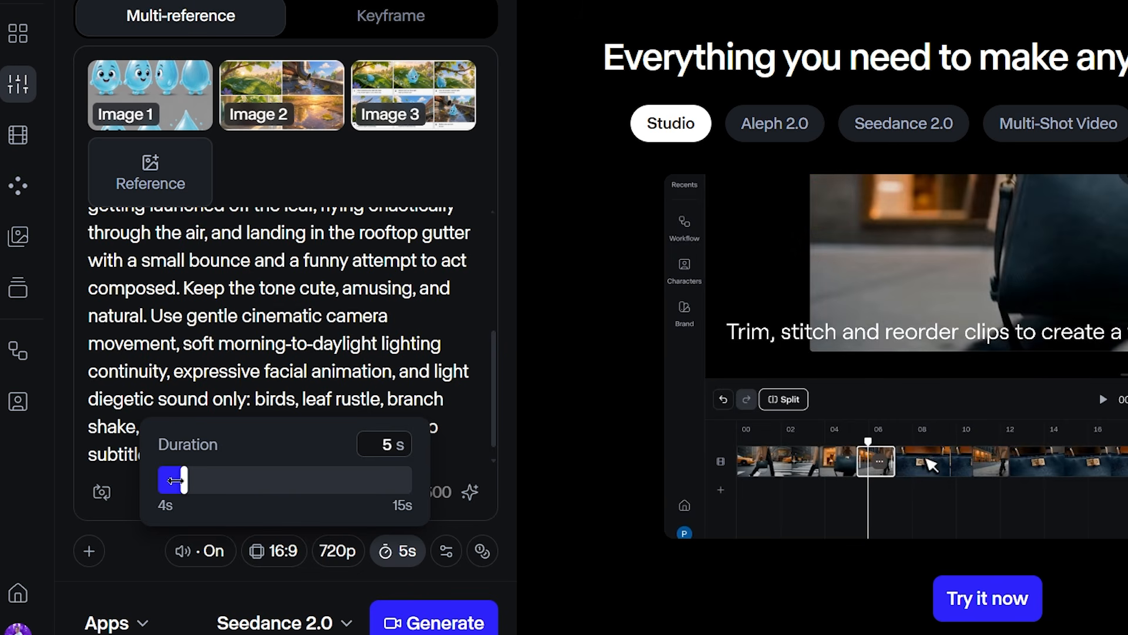
pyautogui.moveTo(184, 481); pyautogui.dragTo(406, 480)
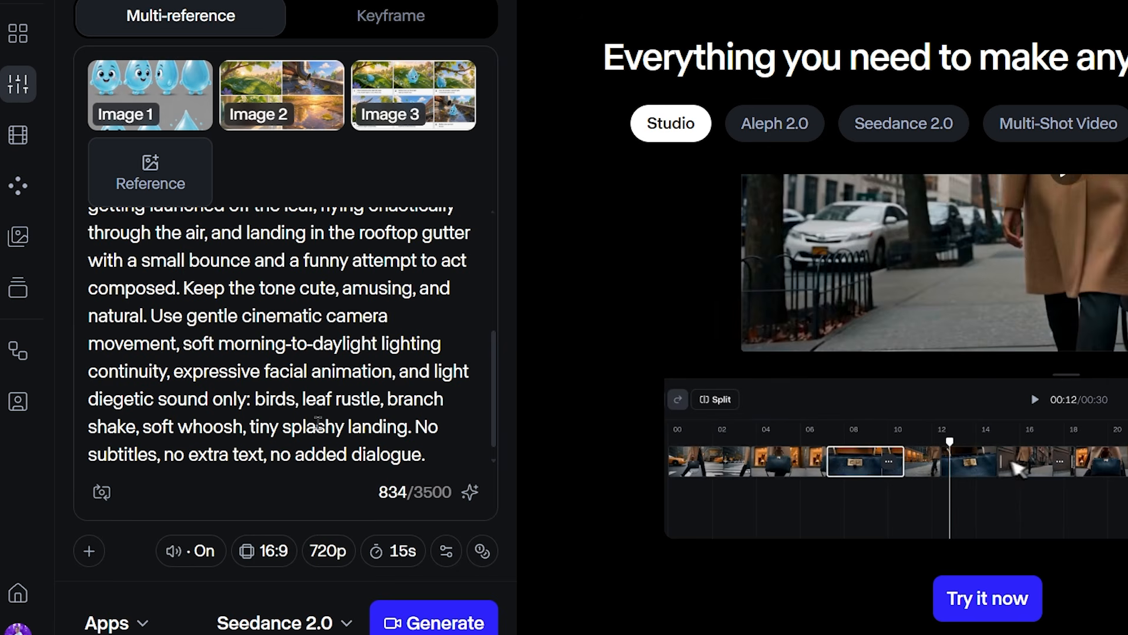
pyautogui.scroll(3, 353, 420)
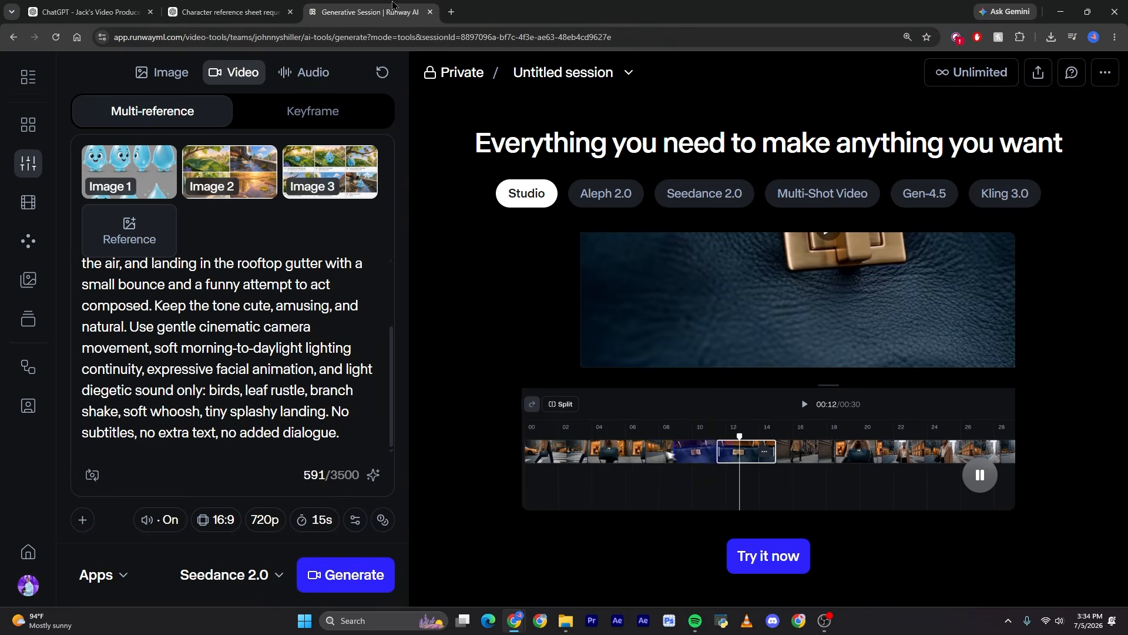
pyautogui.click(326, 567)
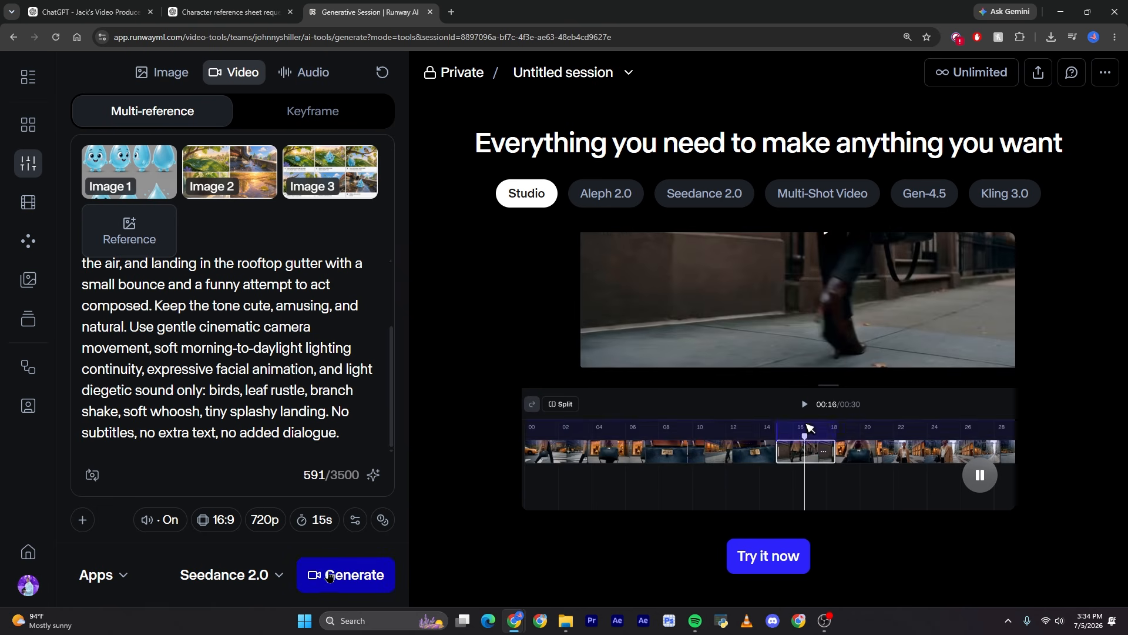
# Open another Runway session in a new browser tab and add WDL_CHAR_Droplet_v01.png, WDL_LOC_World_v01.png and WDL_SB_Clip02_v01.png as video references.
pyautogui.click(451, 12)
pyautogui.click(271, 59)
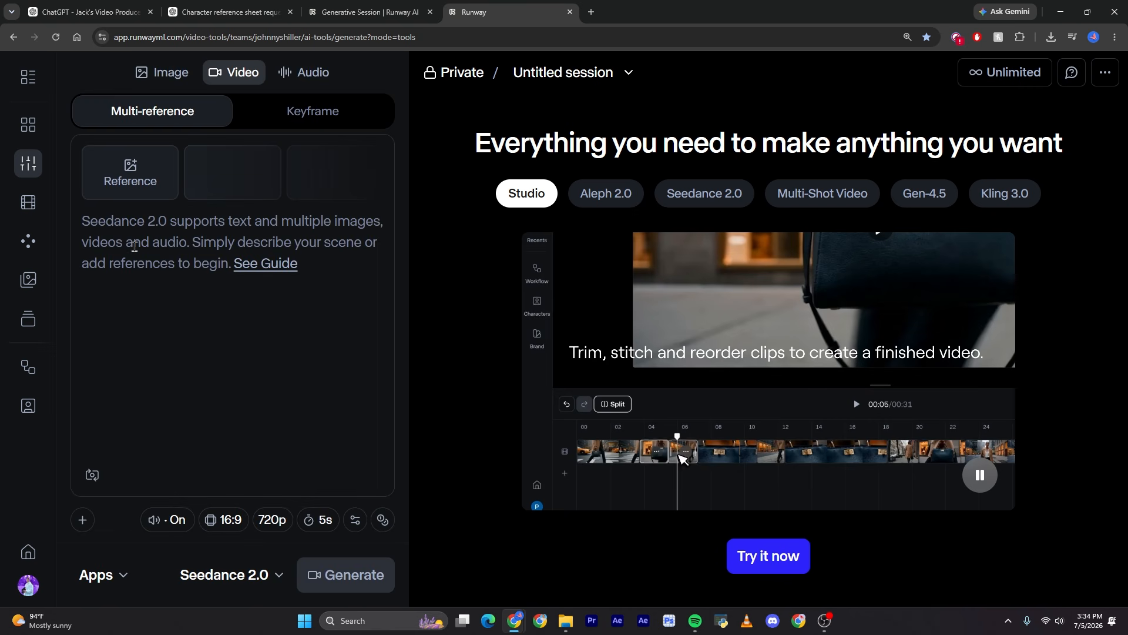
pyautogui.click(565, 620)
pyautogui.click(386, 216)
pyautogui.moveTo(382, 213); pyautogui.dragTo(126, 229)
pyautogui.hotkey('alt', 'Tab')
pyautogui.moveTo(454, 234); pyautogui.dragTo(170, 244)
pyautogui.click(565, 620)
pyautogui.click(565, 620)
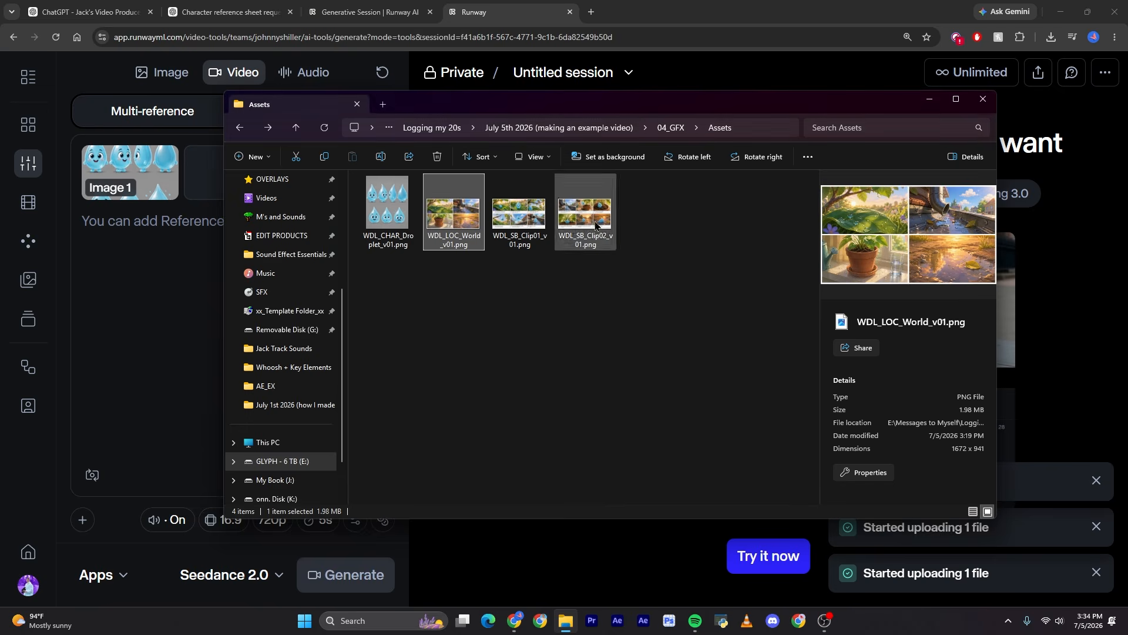
pyautogui.click(594, 222)
pyautogui.moveTo(591, 221); pyautogui.dragTo(111, 242)
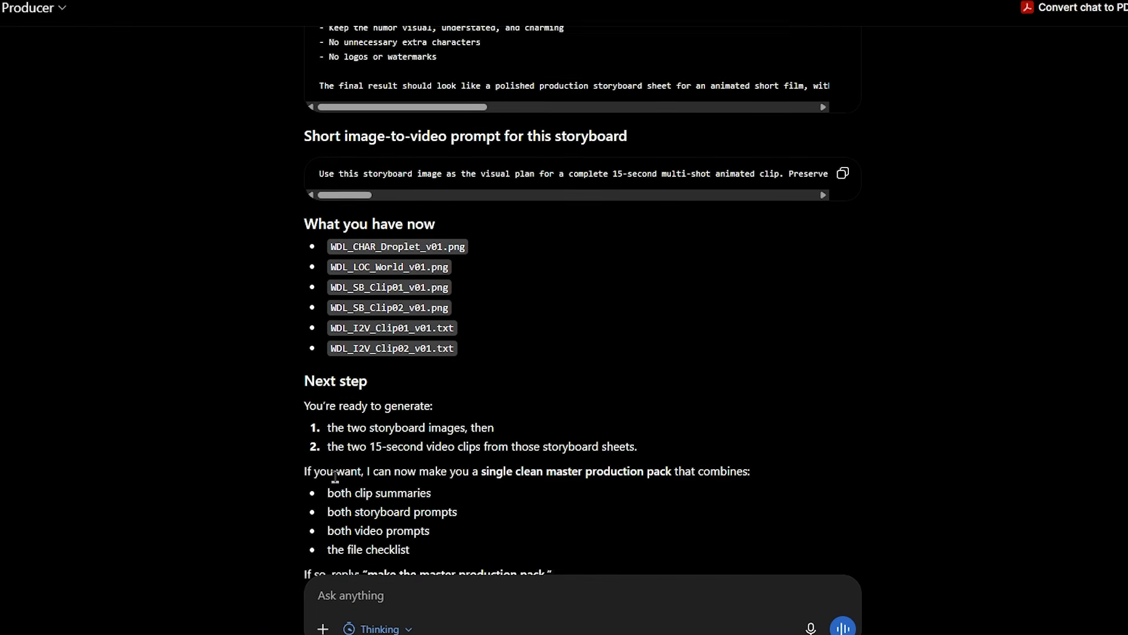
# Copy the short image-to-video prompt for clip 2 from the Jack's Video Producer chat, paste it as the Runway video prompt and review it.
pyautogui.scroll(2, 335, 476)
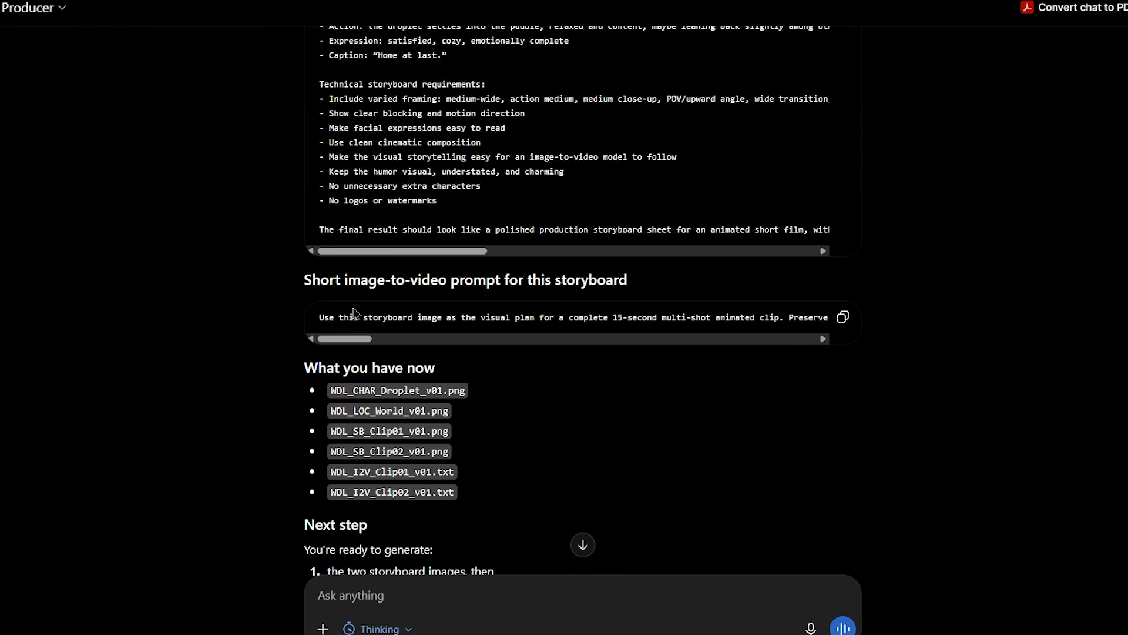
pyautogui.moveTo(297, 288); pyautogui.dragTo(632, 290)
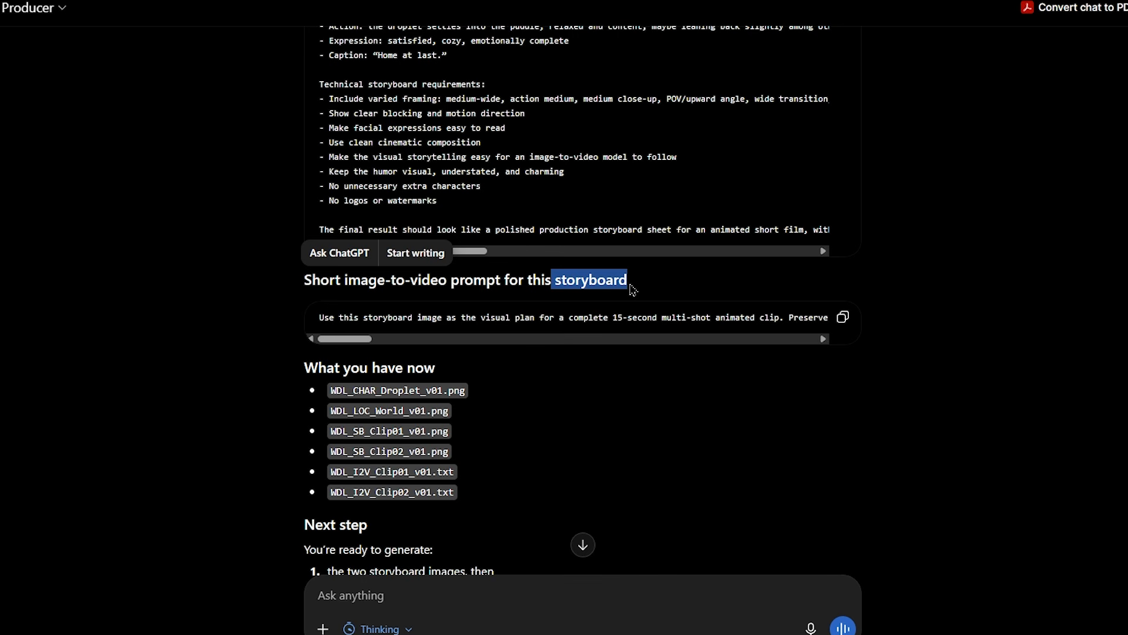
pyautogui.click(843, 317)
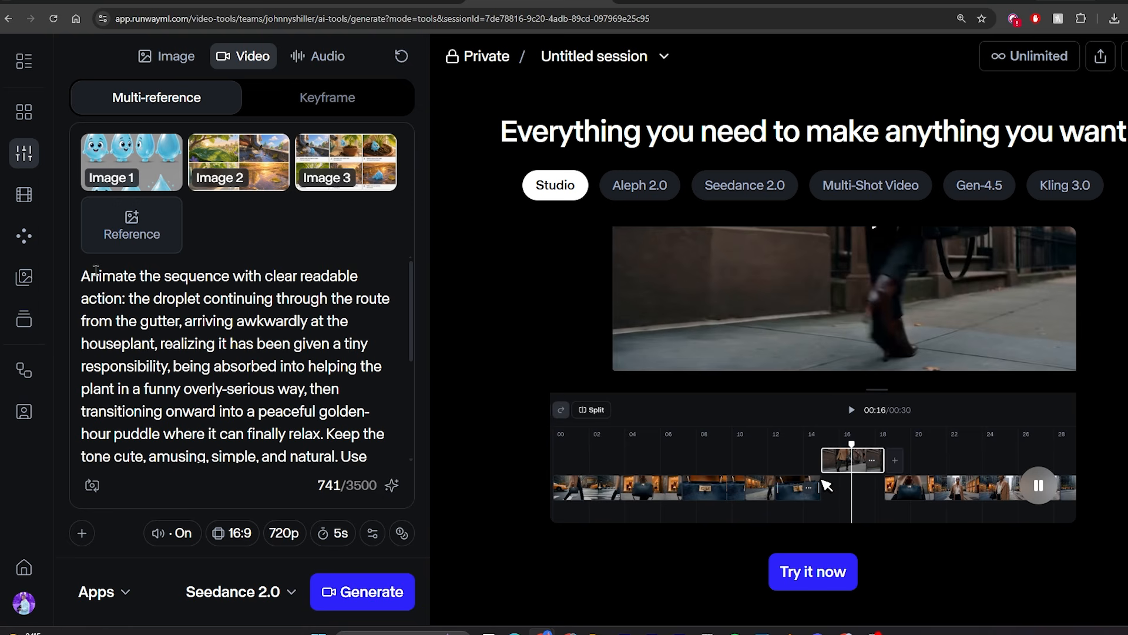
pyautogui.moveTo(81, 275); pyautogui.dragTo(261, 299)
pyautogui.click(260, 299)
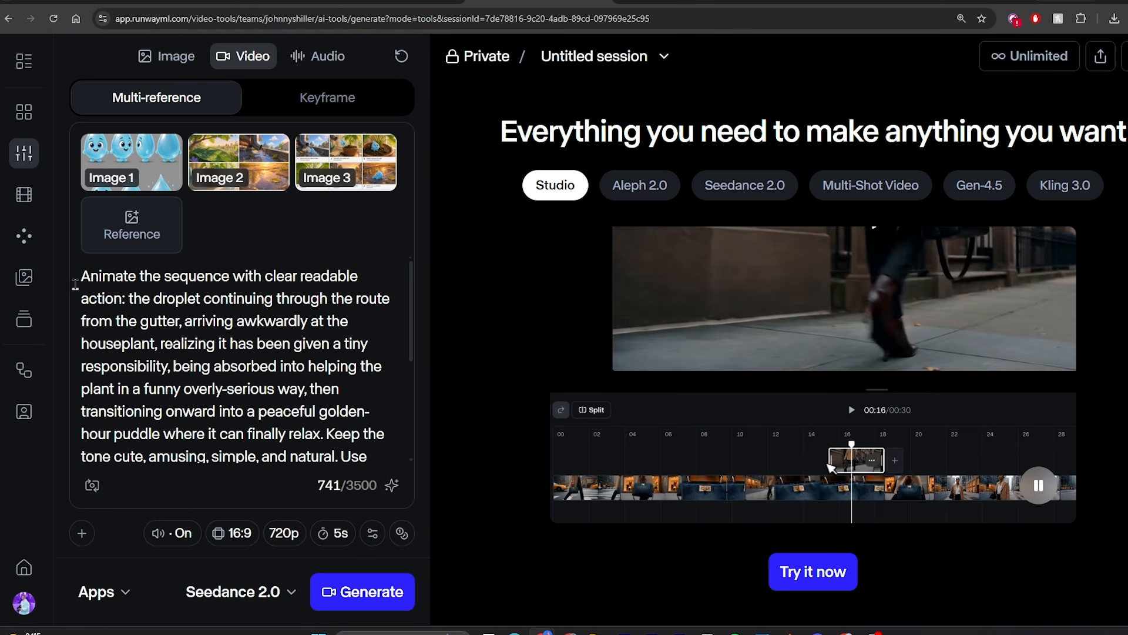
pyautogui.scroll(-2, 192, 373)
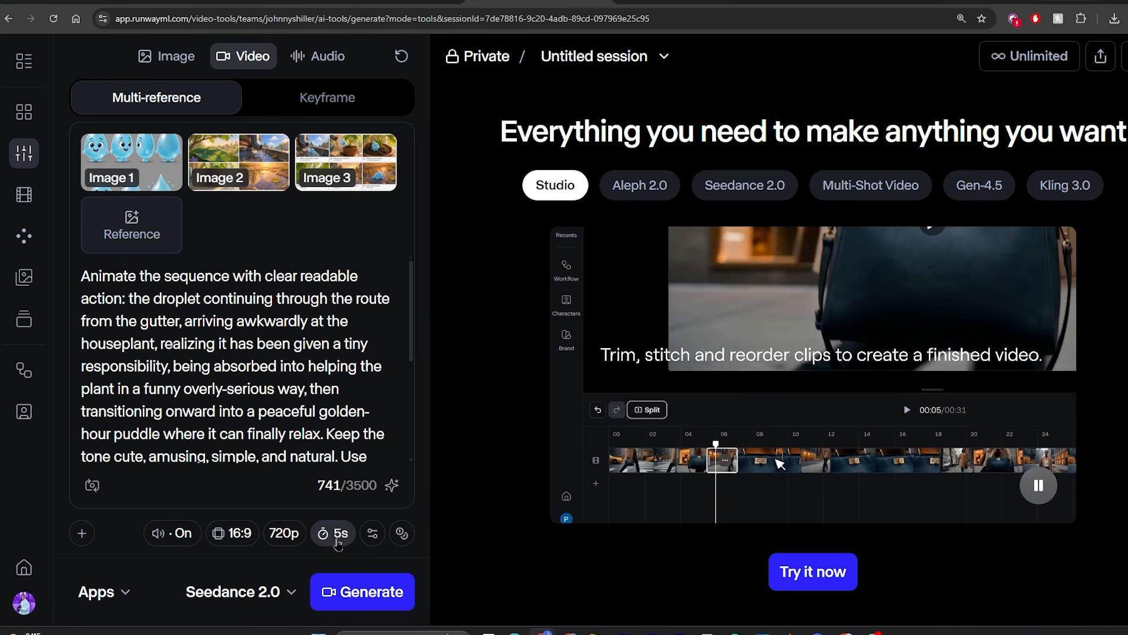
# Set the clip 2 video duration to 15 s and generate it with Seedance 2.0.
pyautogui.click(336, 529)
pyautogui.moveTo(157, 475); pyautogui.dragTo(343, 479)
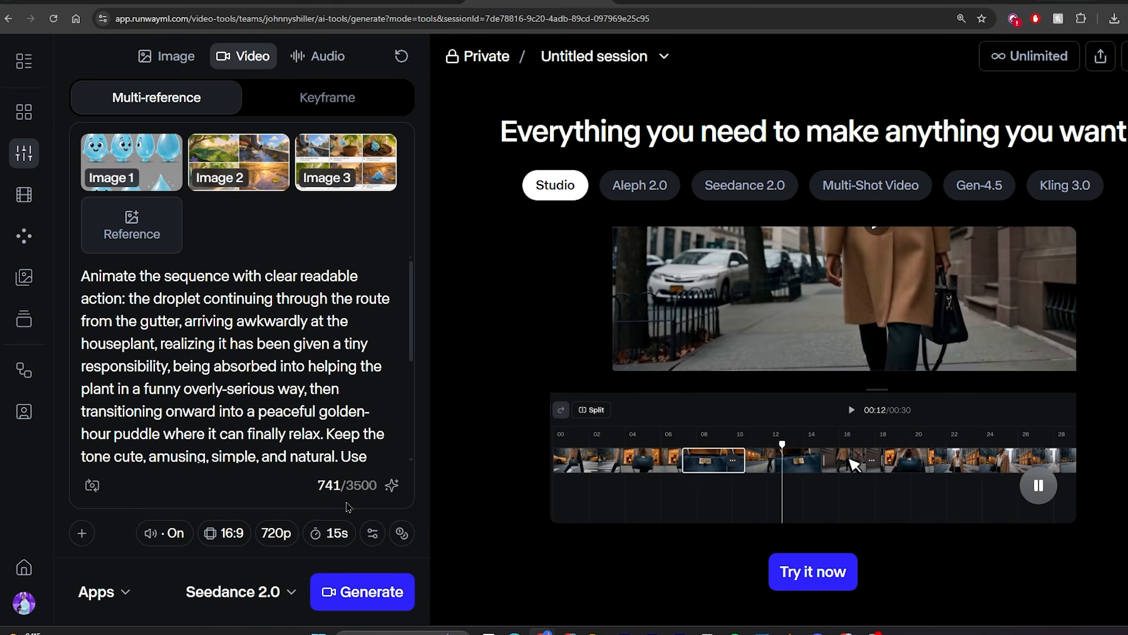
pyautogui.click(357, 594)
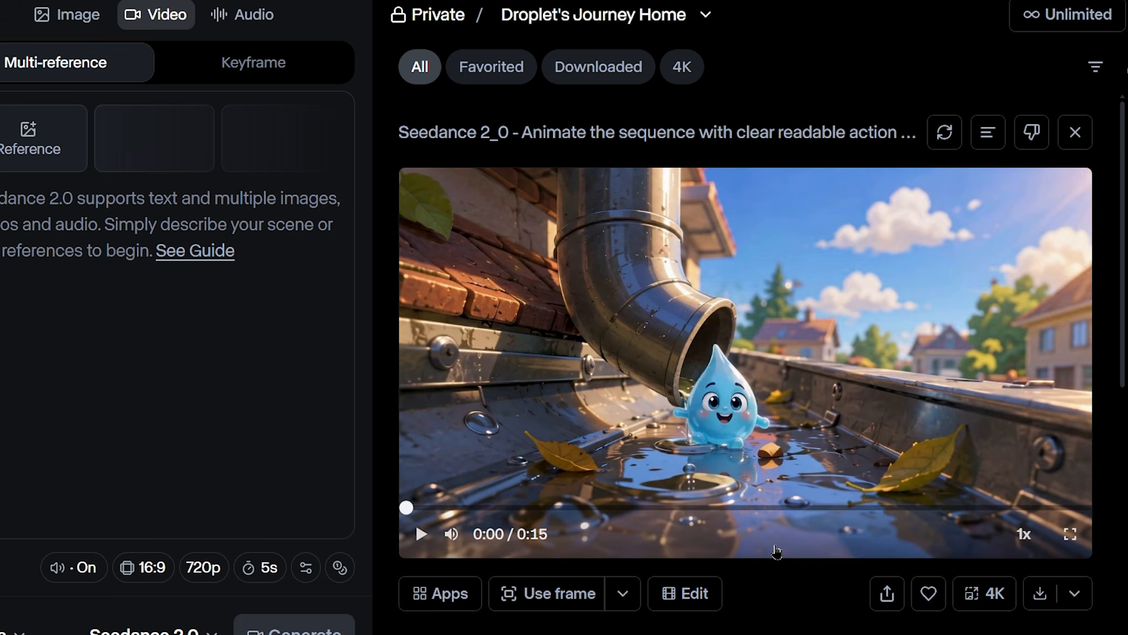
# Scrub through the generated clip 2 video to check its gutter and houseplant scenes.
pyautogui.moveTo(451, 509); pyautogui.dragTo(794, 507)
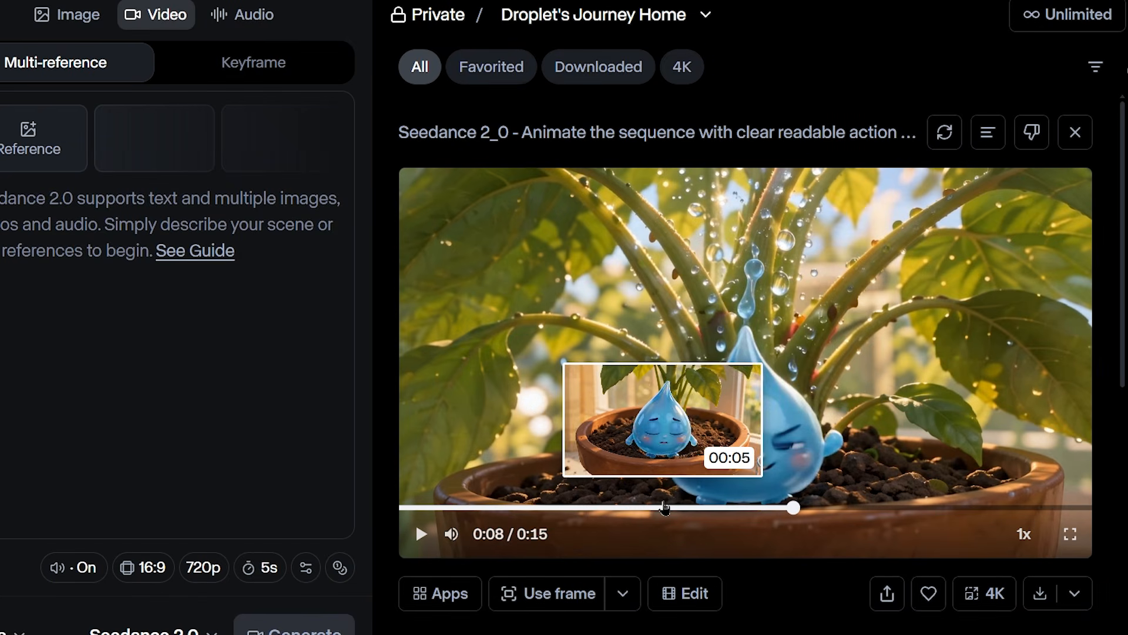